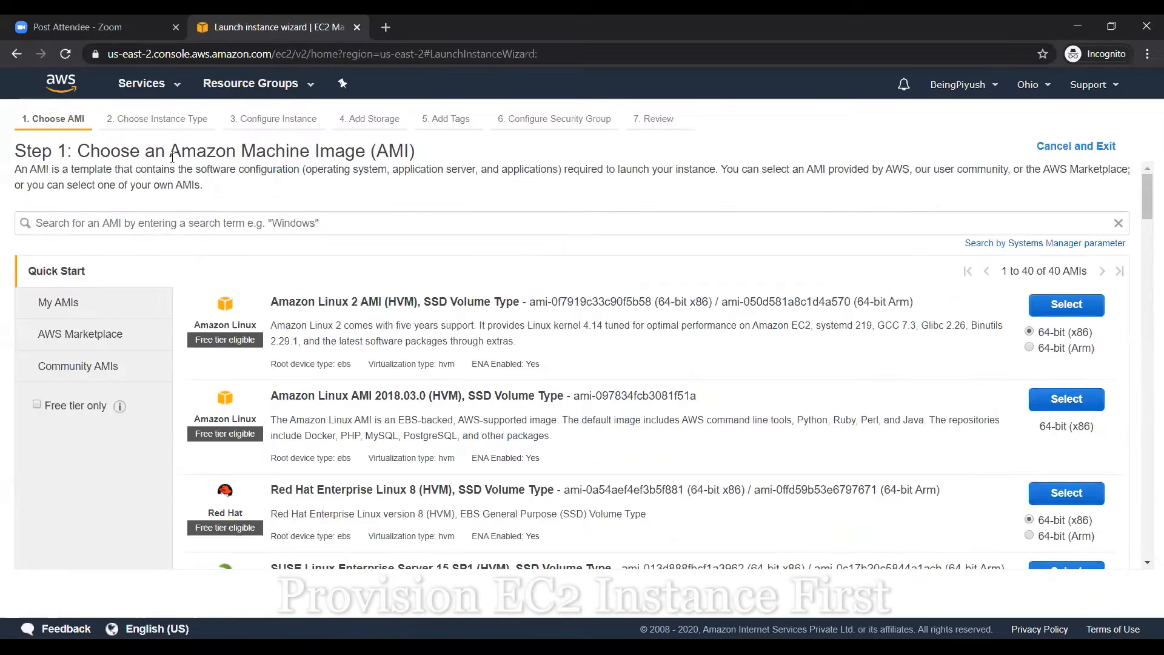
Choose the Amazon Linux 2 AMI, keep the t2.micro type, and continue to instance details
{"action": "double_click", "coordinate": [172, 158]}
{"action": "triple_click", "coordinate": [173, 157]}
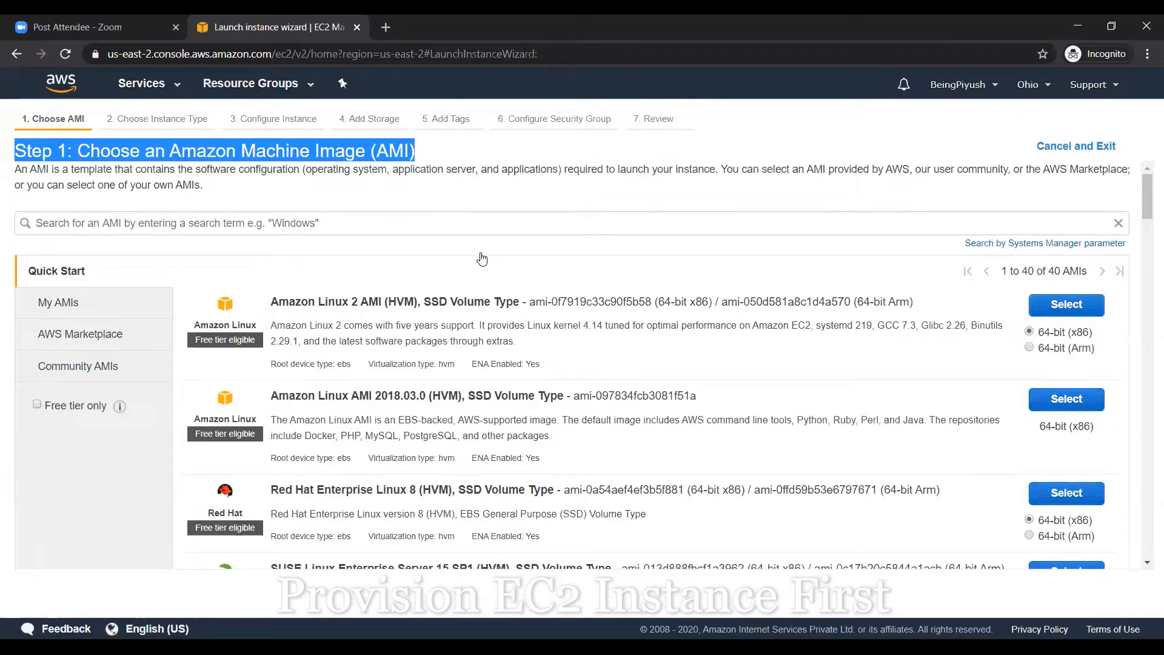
{"action": "left_click", "coordinate": [1069, 308]}
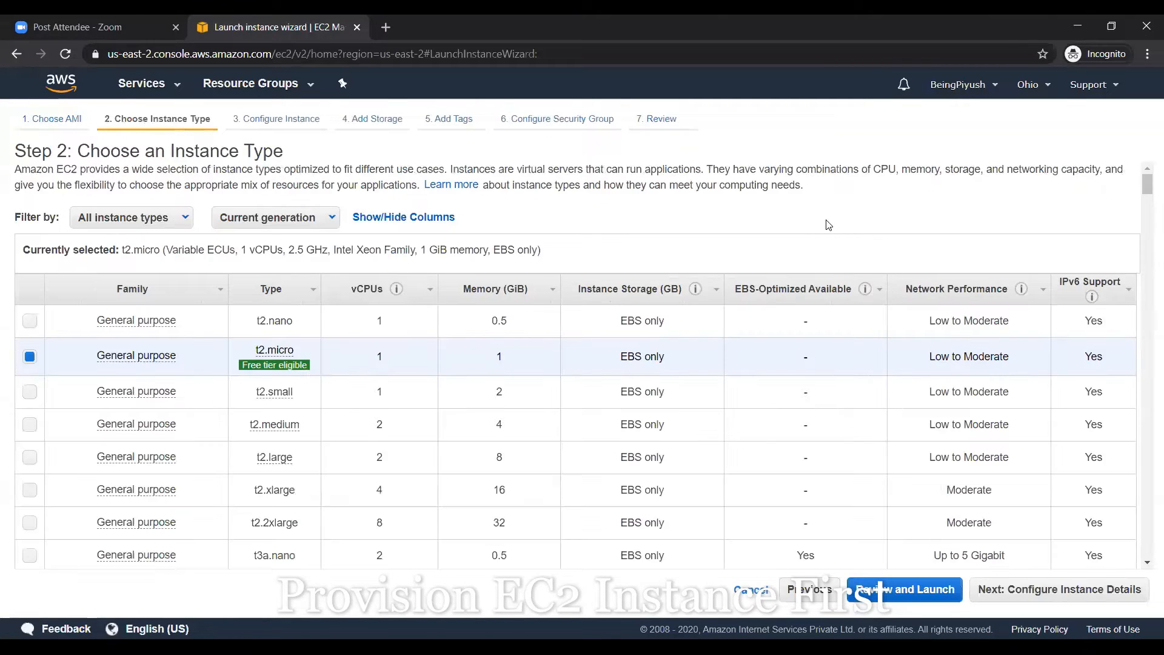
{"action": "left_click", "coordinate": [1078, 603]}
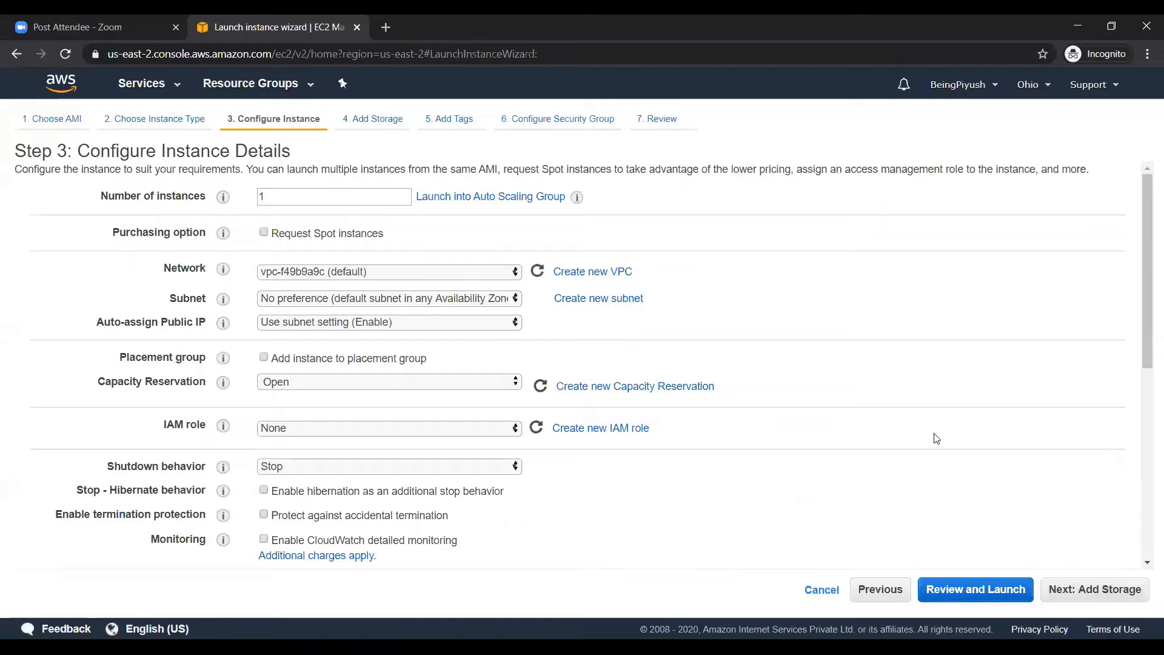
Paste the bash bootstrap script into the User data box under Advanced Details
{"action": "double_click", "coordinate": [283, 195]}
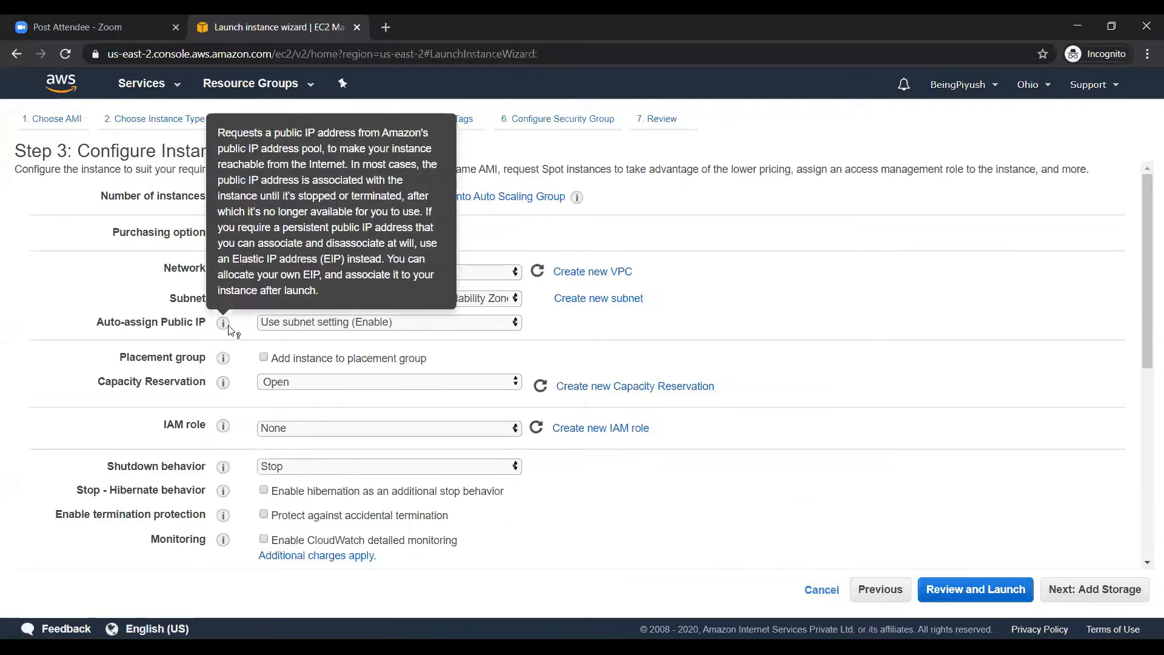
{"action": "scroll", "coordinate": [296, 313], "scroll_direction": "down", "scroll_amount": 15}
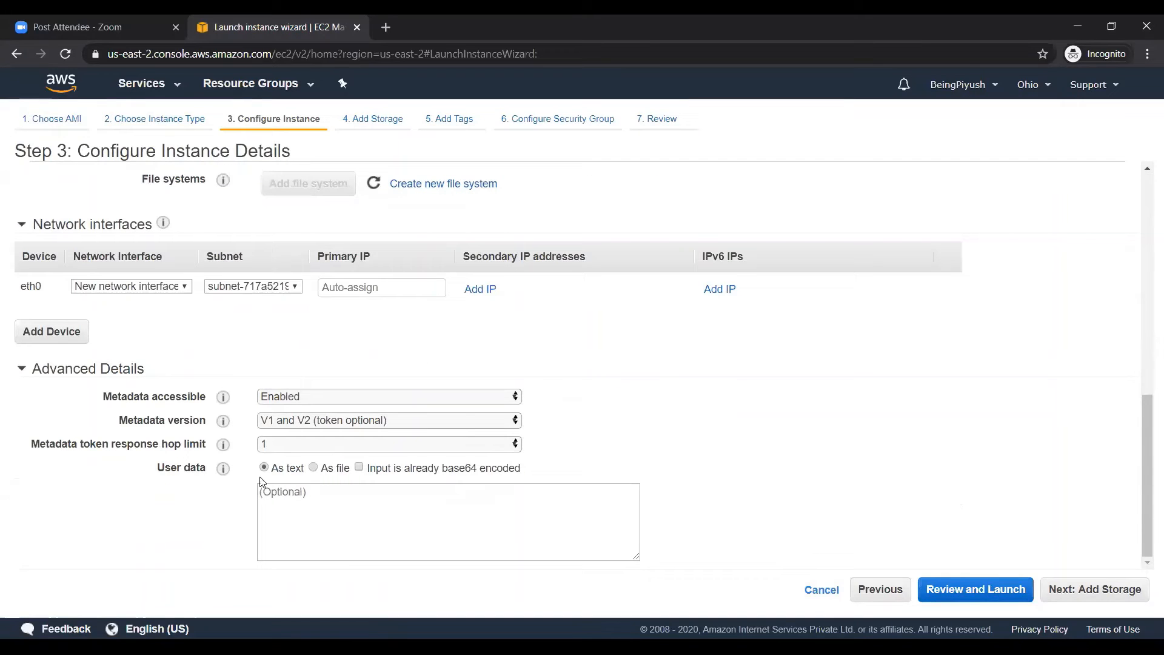
{"action": "left_click", "coordinate": [543, 546]}
{"action": "type", "text": "#!/bin/bash yum update -y yum install httpd -y cd /var/www/html echo \"<html><h1> This is my first webpage from AWS Cloud. </h1></html>\" > index.html systemctl httpd start chkconfig httpd on"}
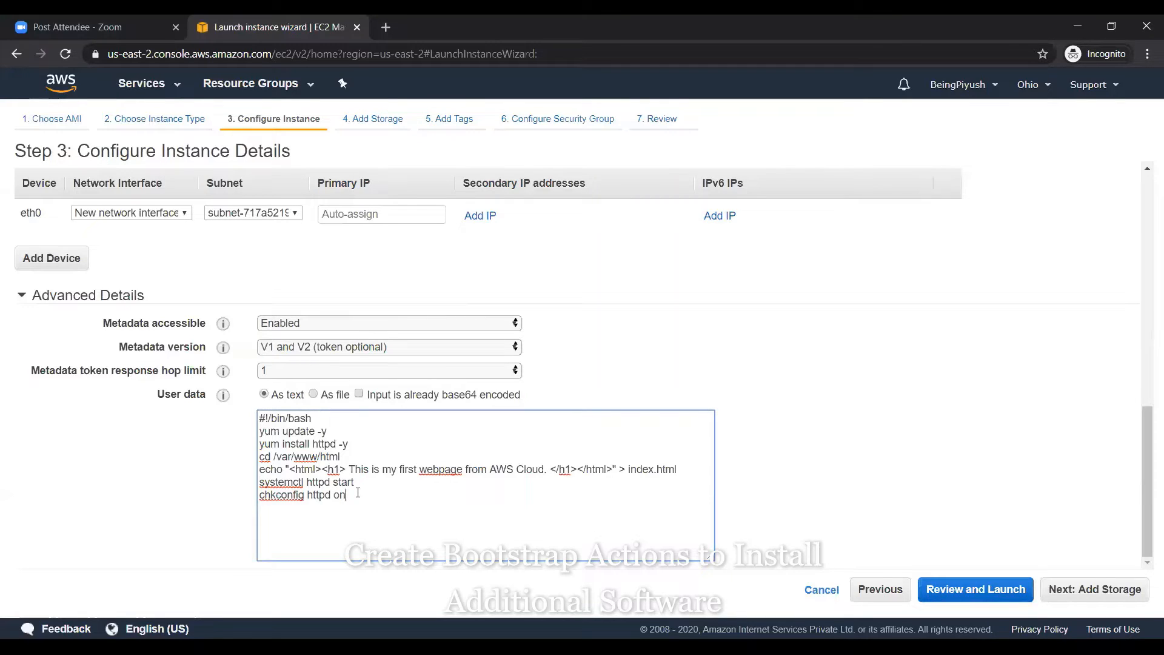
Review the script's yum update, httpd install, index.html and chkconfig httpd on lines
{"action": "key", "text": "ctrl+a"}
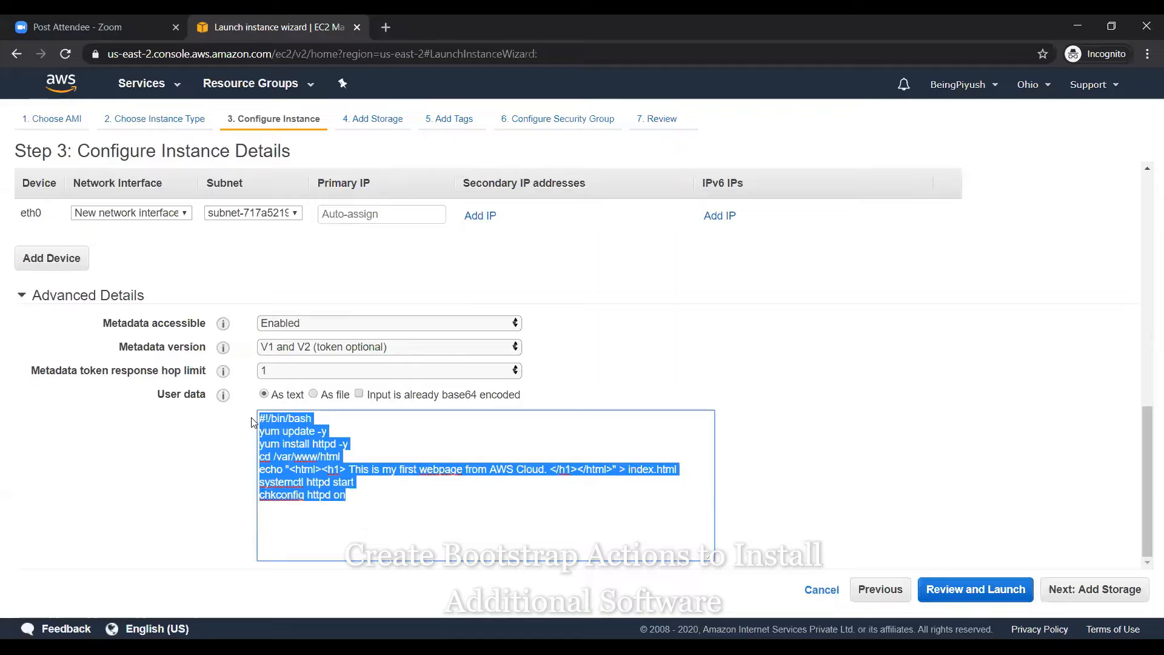
{"action": "left_click", "coordinate": [360, 505]}
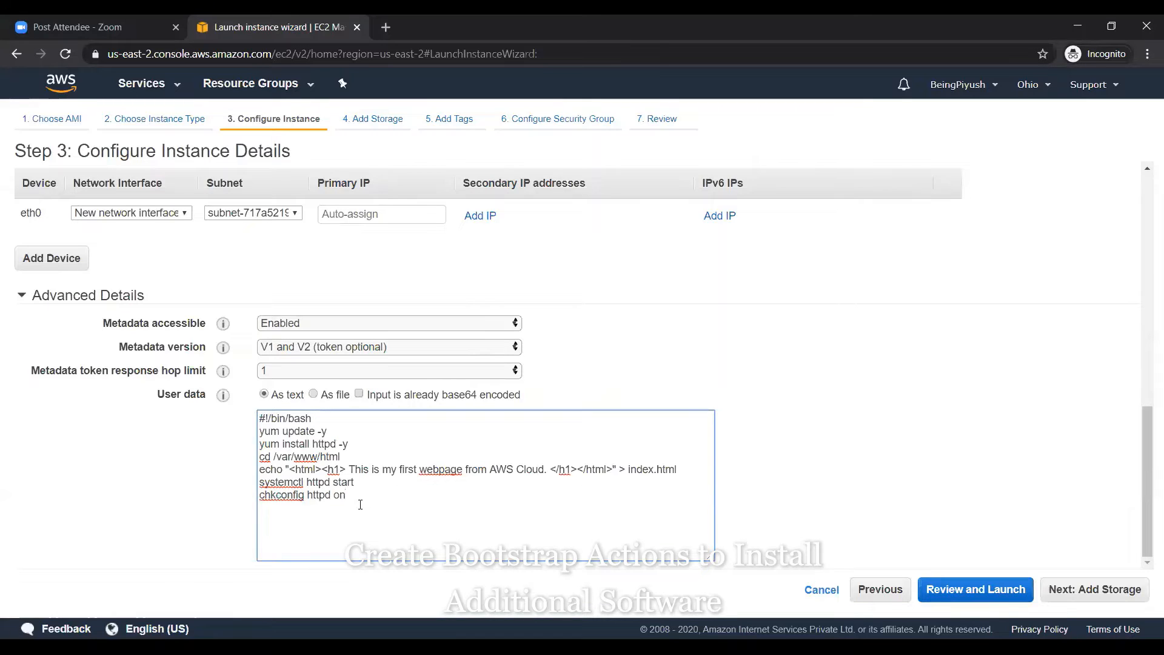
{"action": "key", "text": "ctrl+a"}
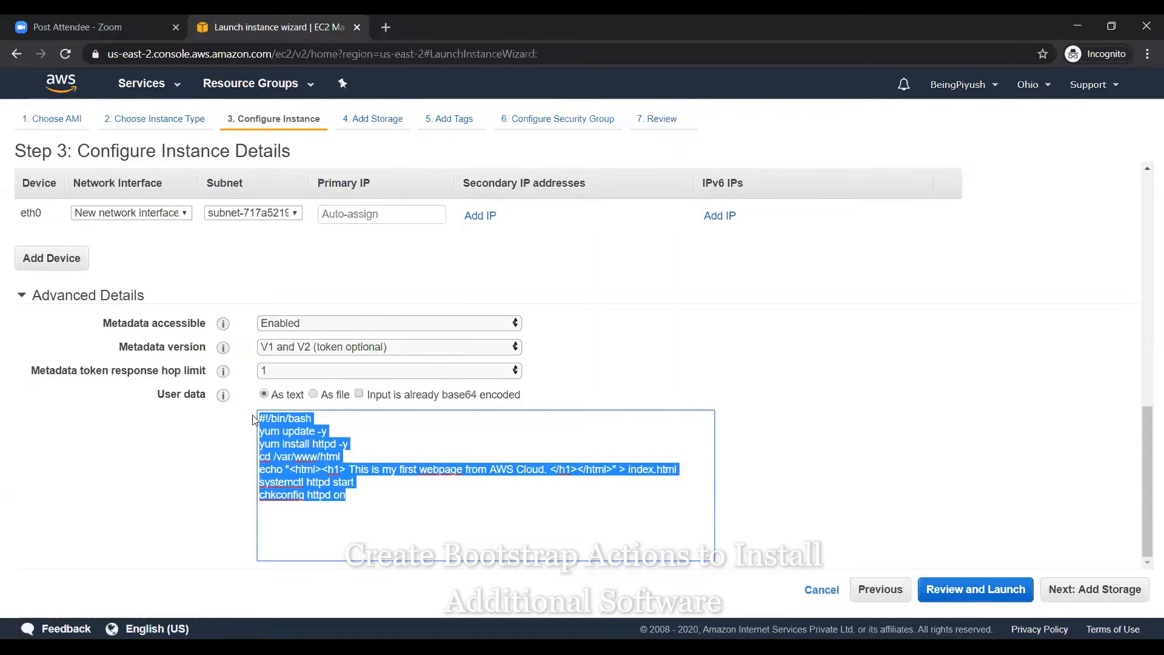
{"action": "left_click", "coordinate": [339, 496]}
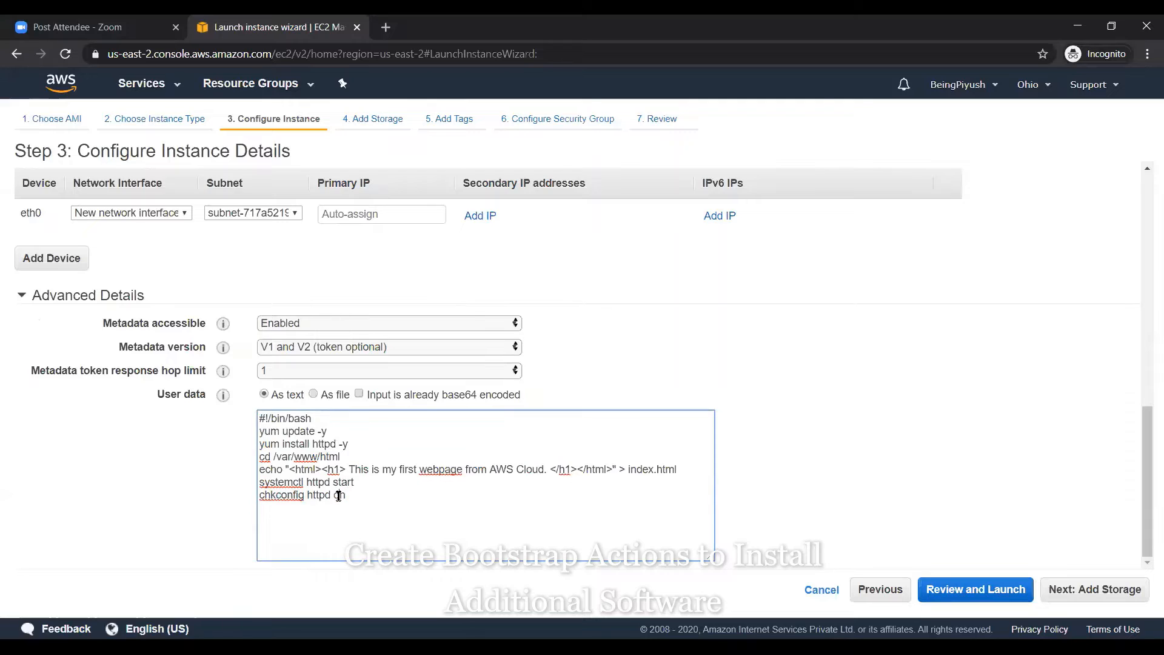
{"action": "left_click_drag", "start_coordinate": [260, 432], "coordinate": [361, 431]}
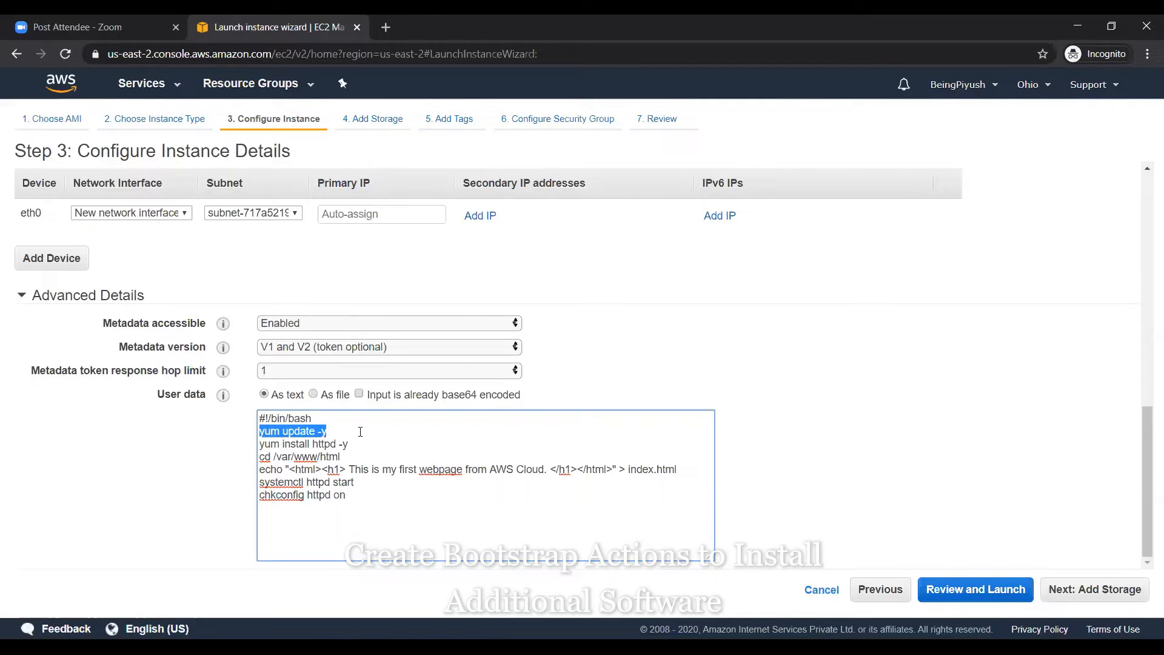
{"action": "left_click_drag", "start_coordinate": [271, 443], "coordinate": [348, 443]}
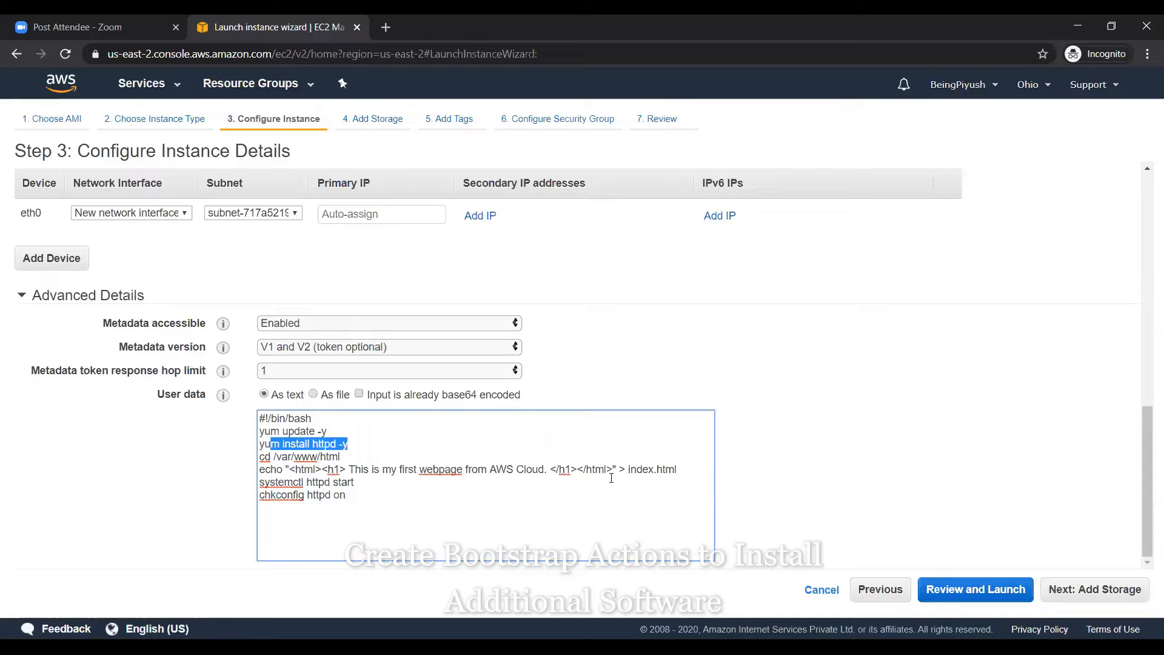
{"action": "left_click_drag", "start_coordinate": [684, 471], "coordinate": [410, 469]}
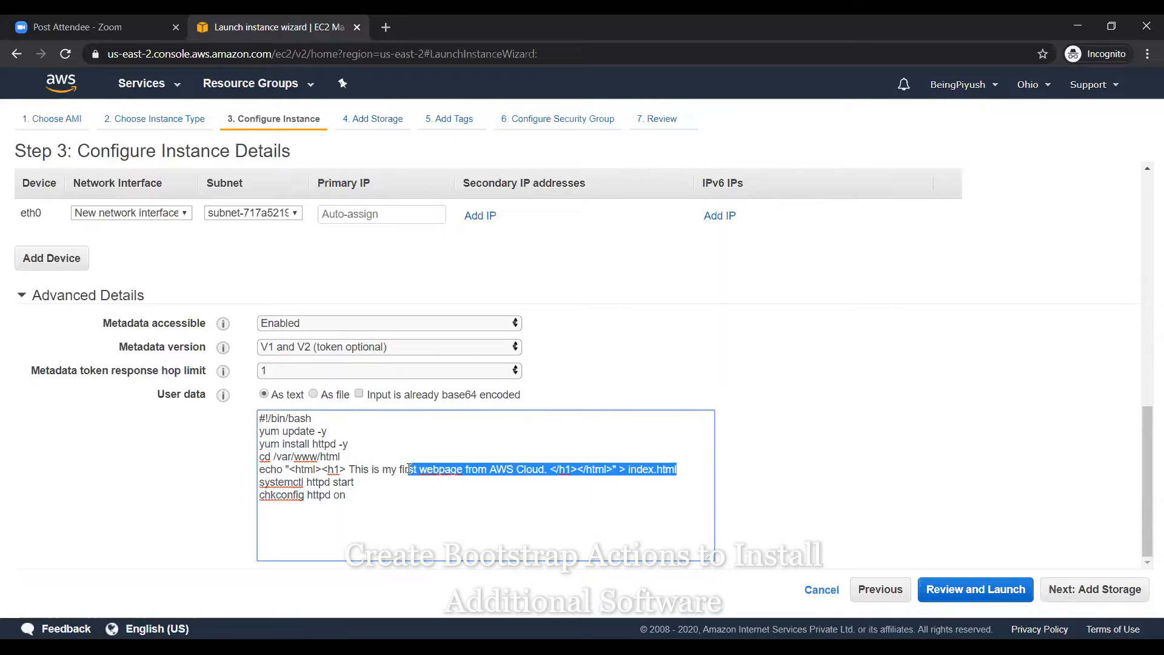
{"action": "double_click", "coordinate": [363, 495]}
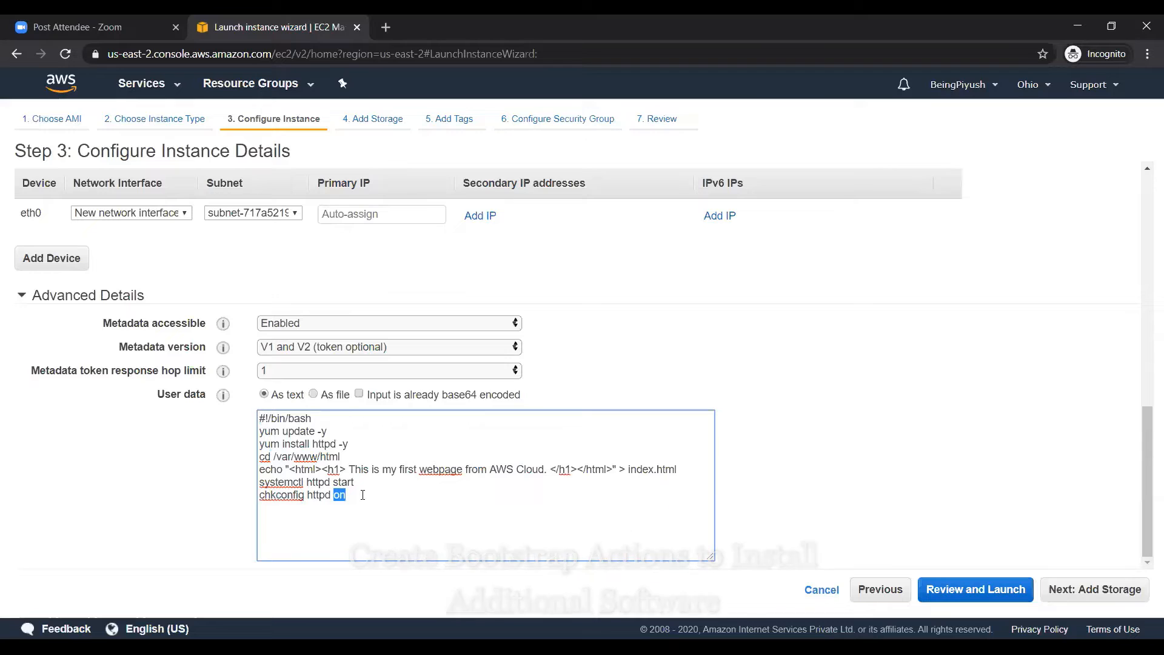
{"action": "scroll", "coordinate": [363, 496], "scroll_direction": "up", "scroll_amount": 9}
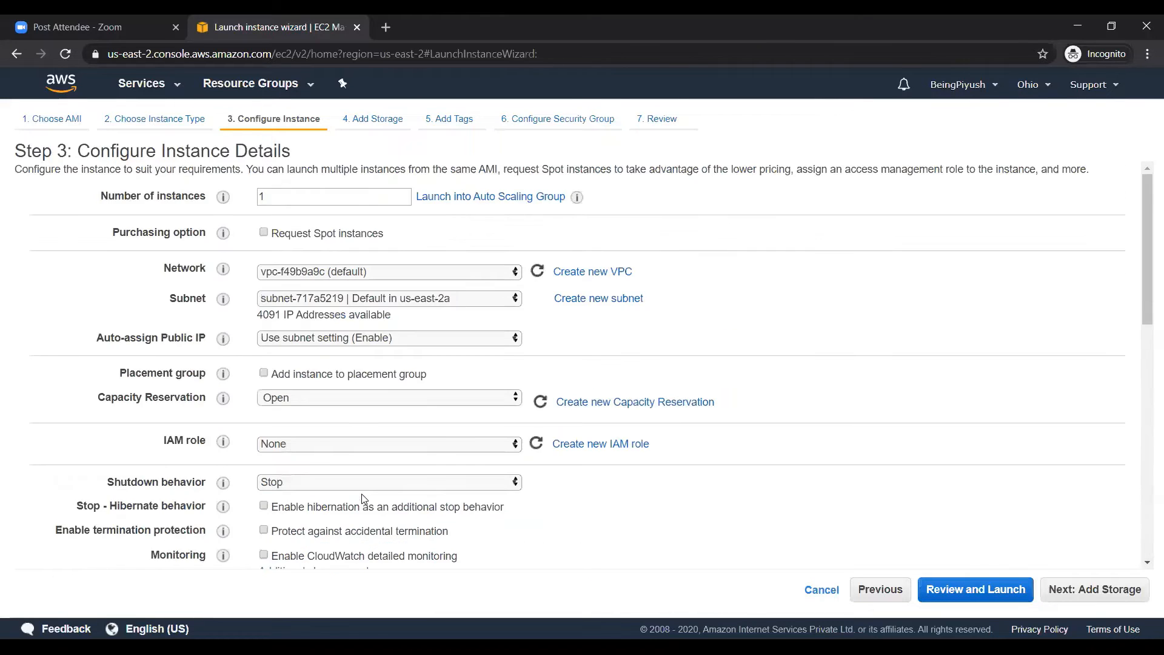
{"action": "scroll", "coordinate": [364, 501], "scroll_direction": "down", "scroll_amount": 9}
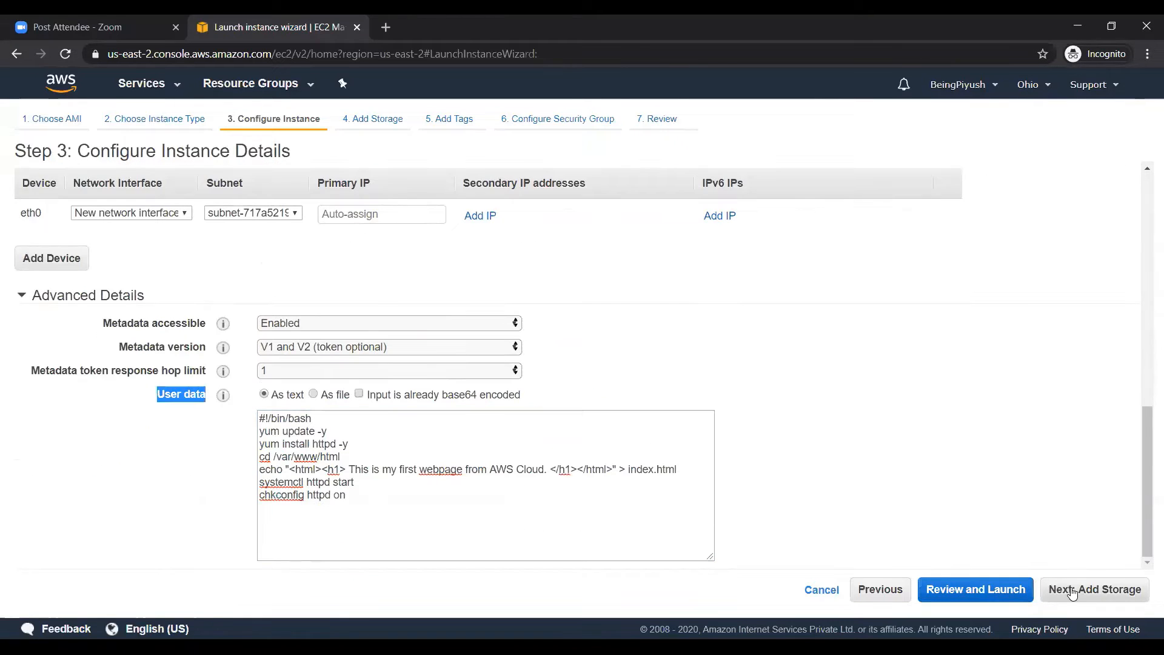
On the storage step, check the root volume /dev/xvda and keep its gp2 type
{"action": "left_click", "coordinate": [1072, 593]}
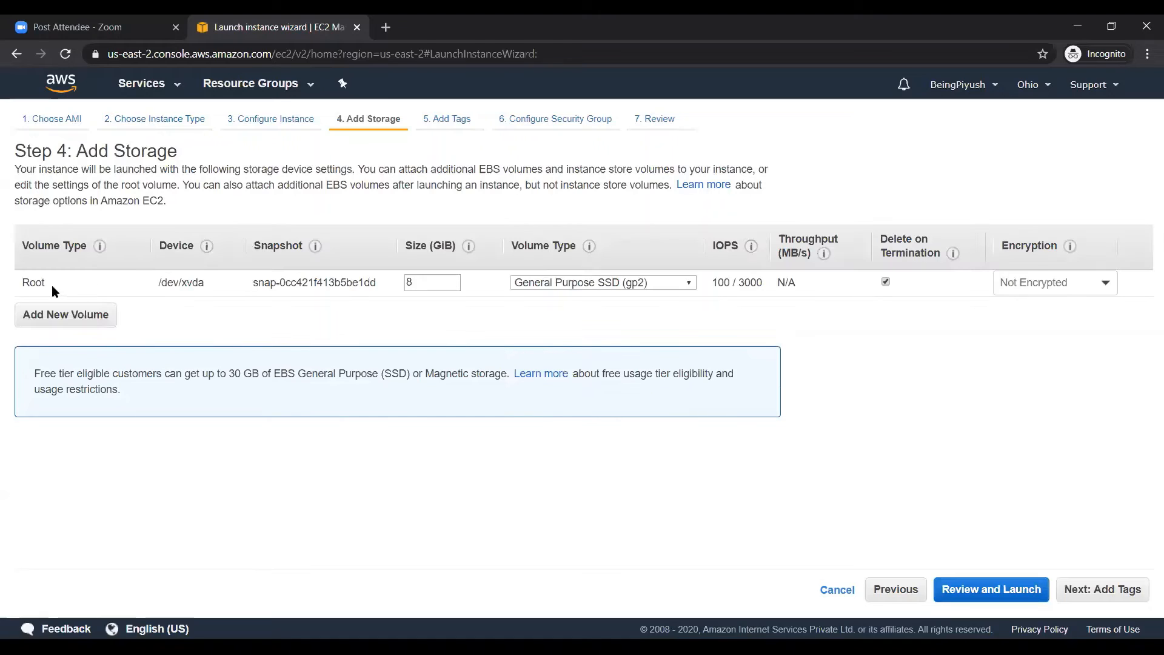
{"action": "double_click", "coordinate": [34, 283]}
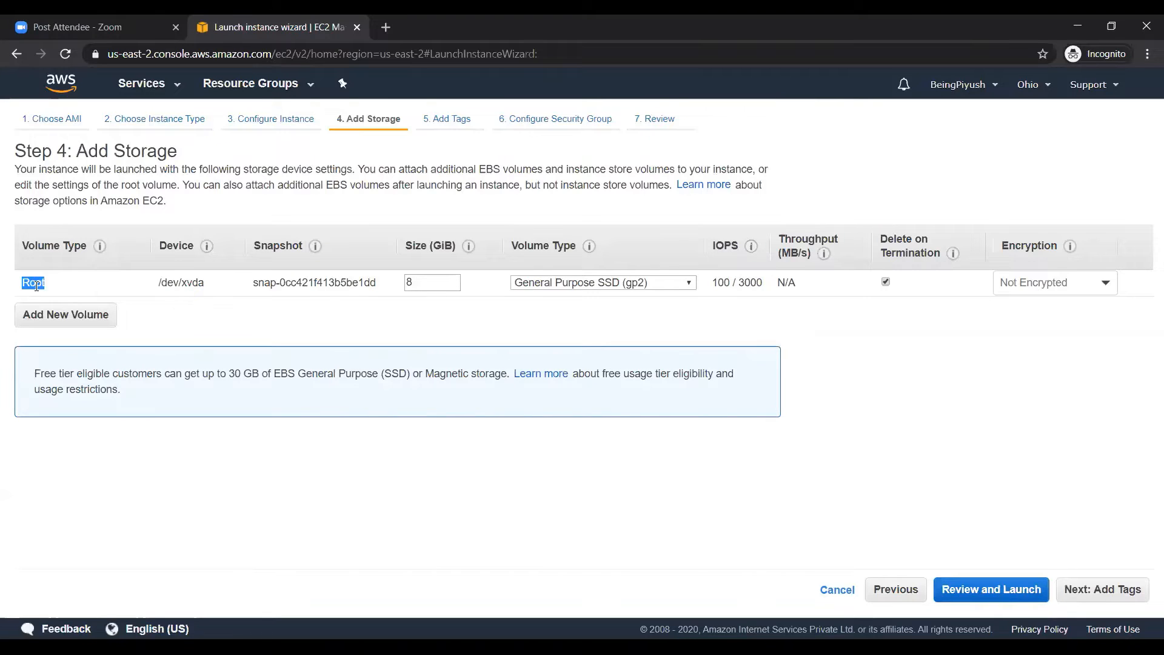
{"action": "triple_click", "coordinate": [184, 282]}
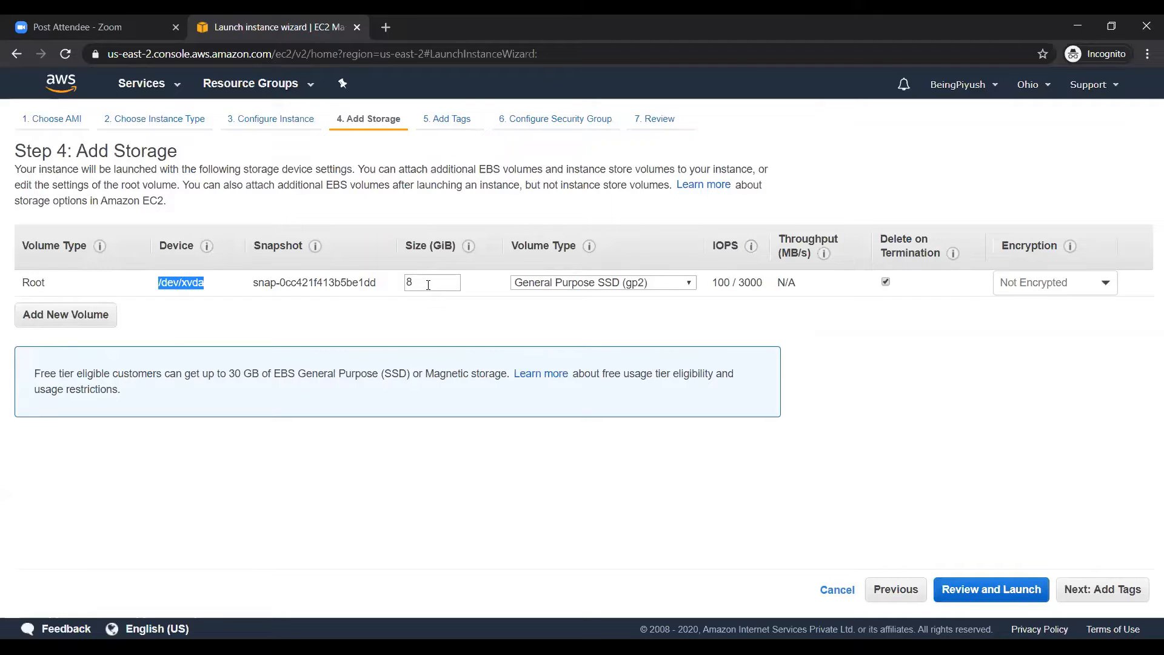
{"action": "left_click", "coordinate": [560, 284]}
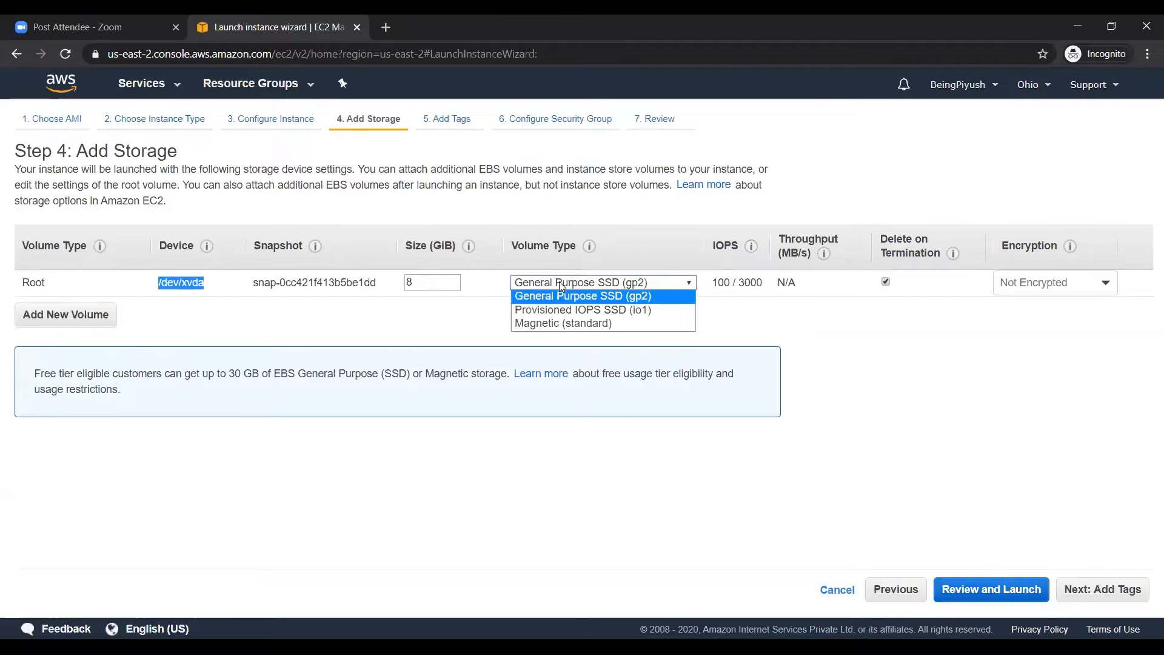
{"action": "left_click", "coordinate": [559, 281]}
{"action": "mouse_move", "coordinate": [725, 284]}
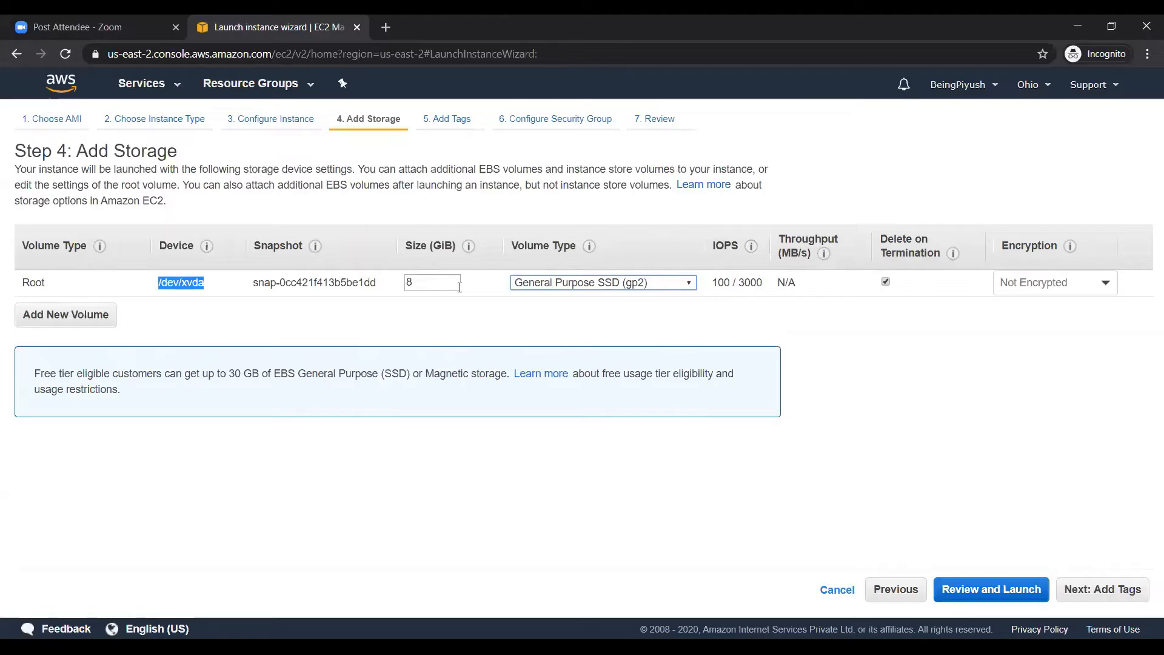
Add an extra EBS volume with a size of 3 GiB
{"action": "left_click", "coordinate": [53, 314]}
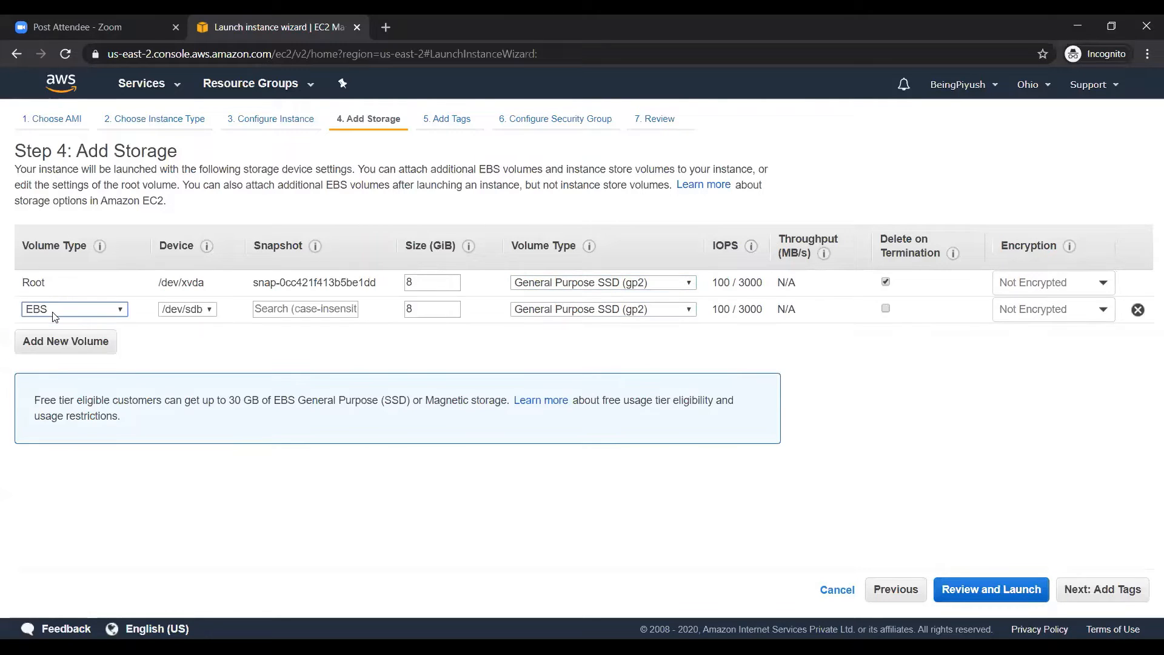
{"action": "double_click", "coordinate": [436, 308]}
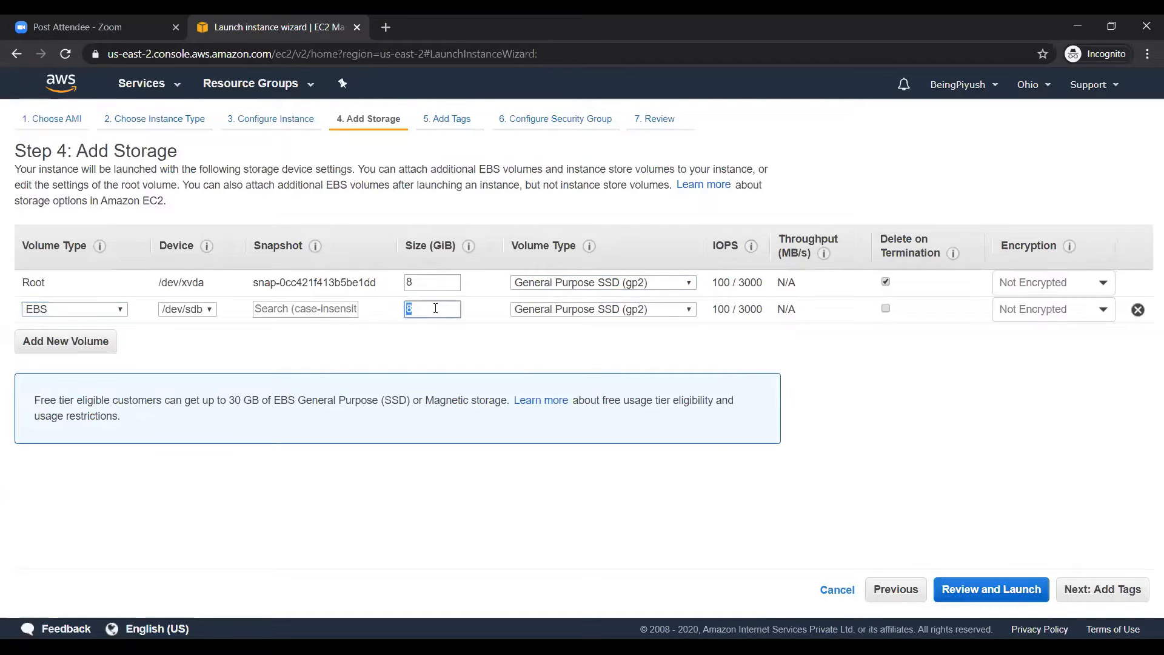
{"action": "type", "text": "30"}
{"action": "key", "text": "BackSpace"}
{"action": "key", "text": "BackSpace"}
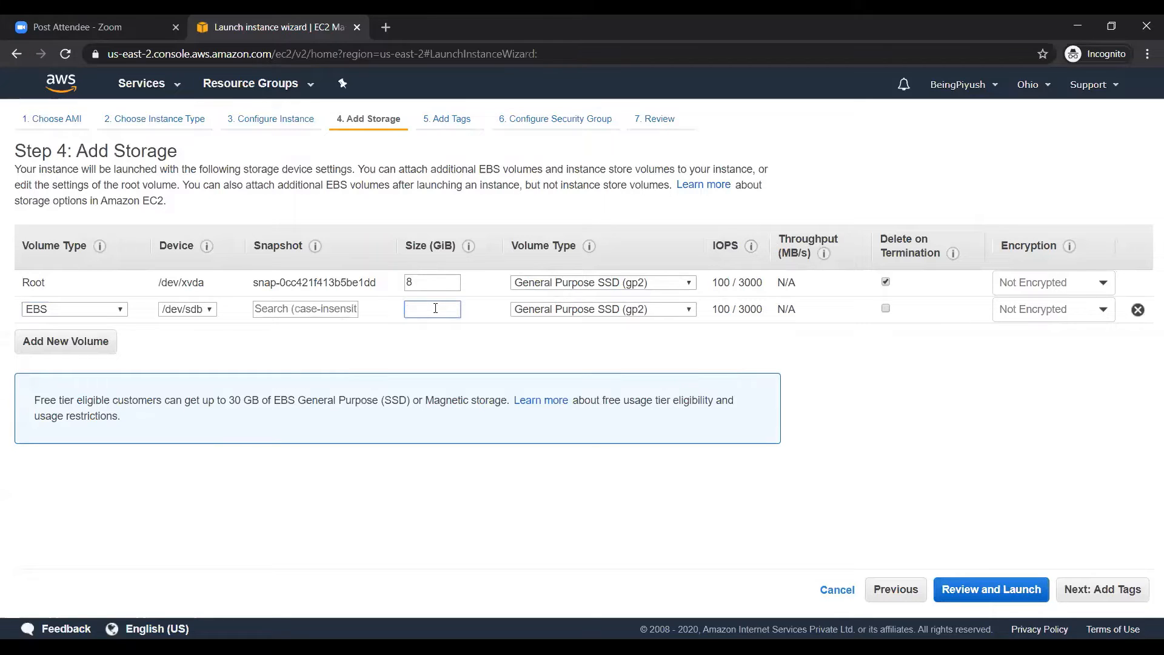
{"action": "type", "text": "100"}
{"action": "key", "text": "BackSpace"}
{"action": "key", "text": "BackSpace"}
{"action": "key", "text": "BackSpace"}
{"action": "type", "text": "3"}
{"action": "left_click", "coordinate": [558, 346]}
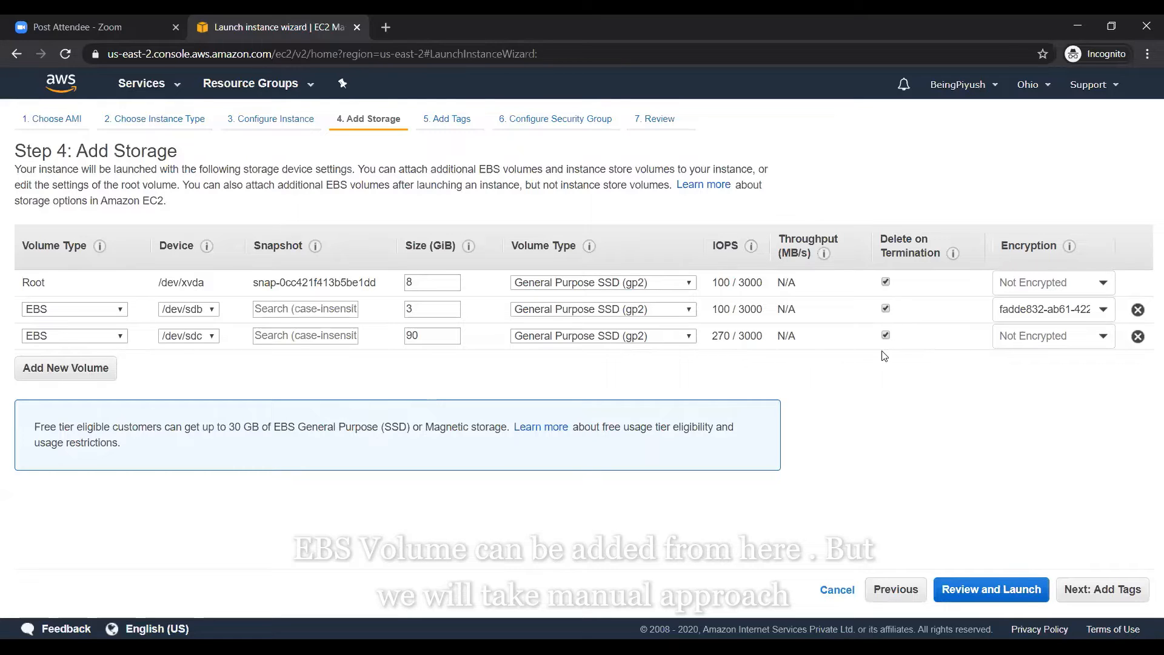
Remove the /dev/sdb and /dev/sdc volumes, launch, and copy public IP 3.12.147.71
{"action": "left_click", "coordinate": [1138, 310]}
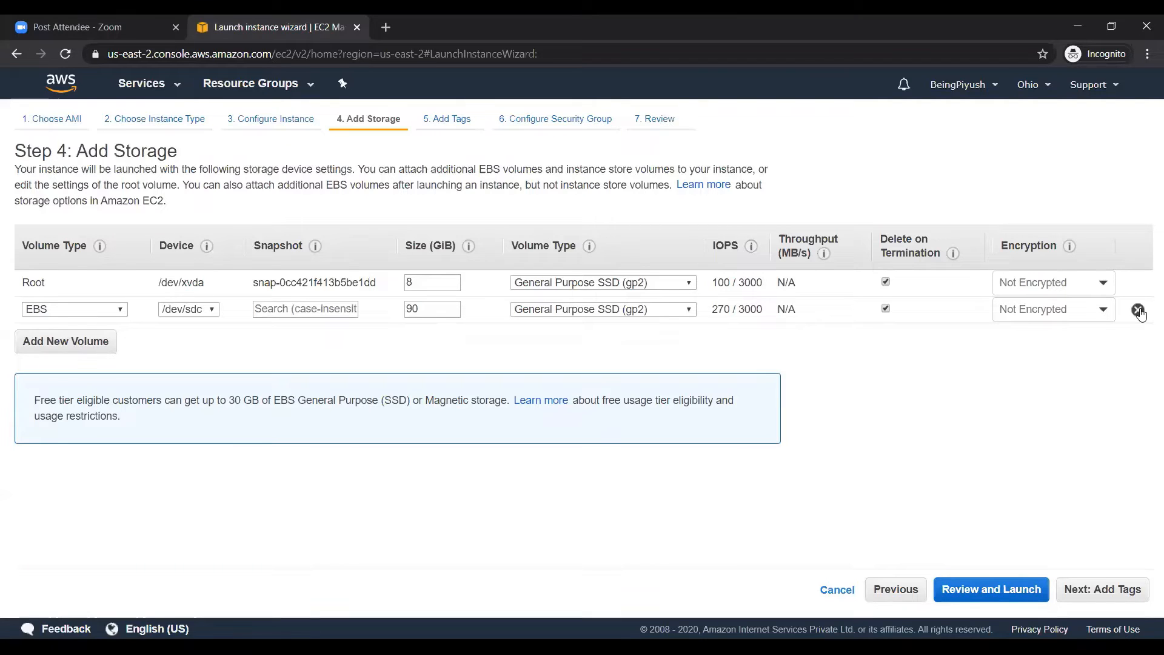
{"action": "left_click", "coordinate": [1138, 310]}
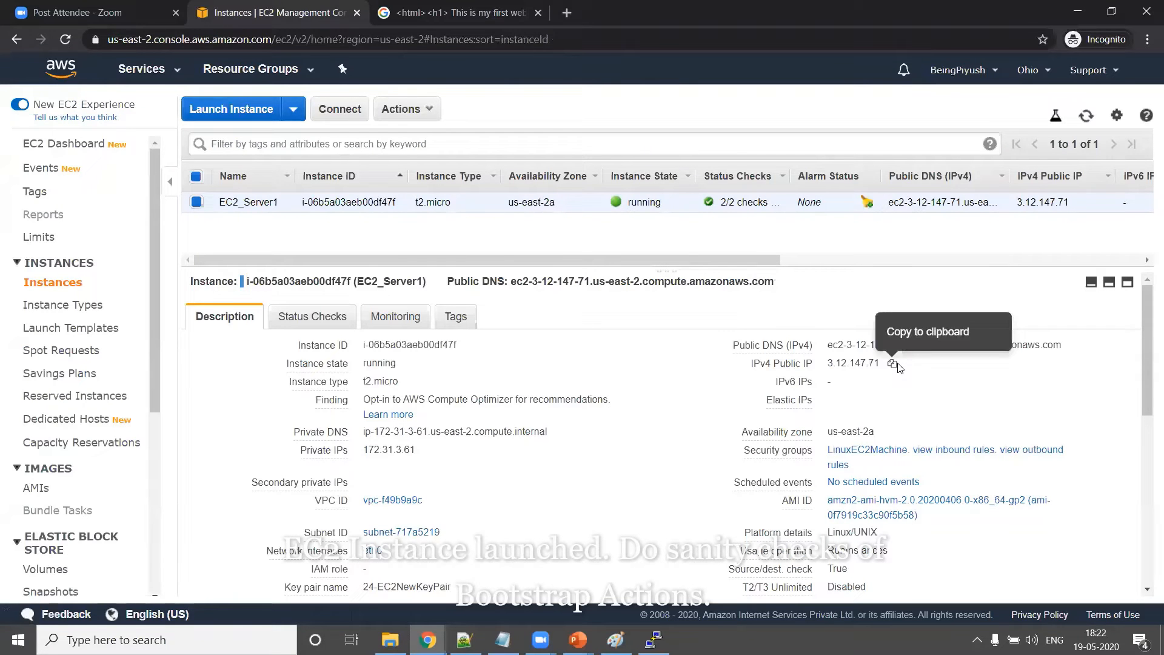
{"action": "left_click", "coordinate": [896, 364]}
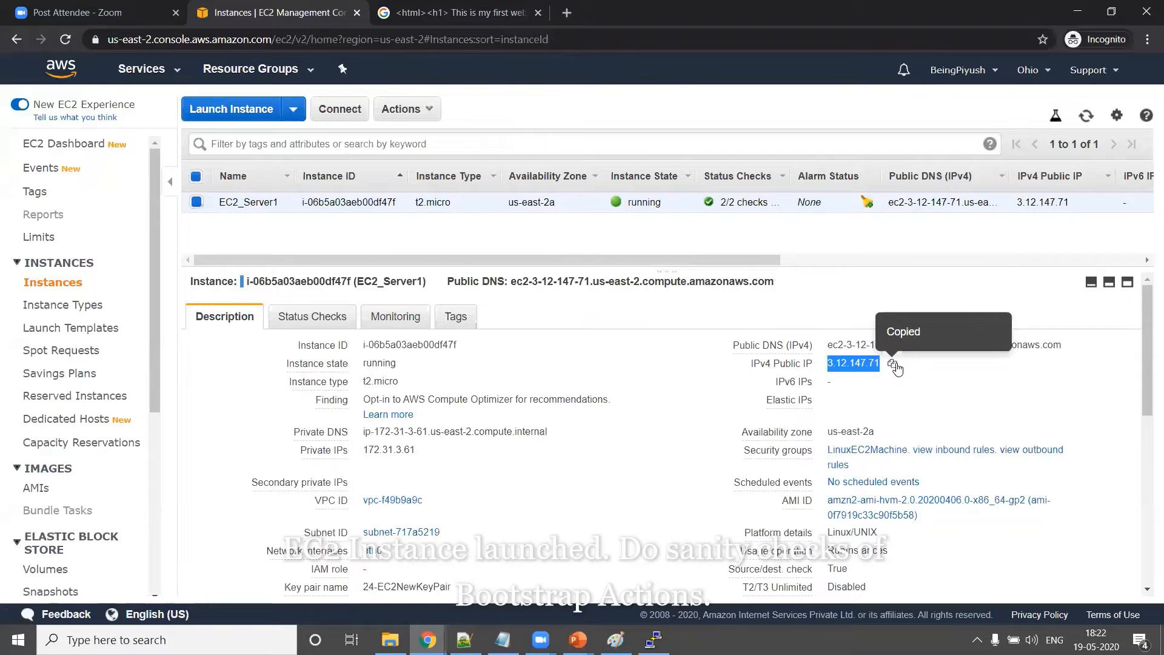
Load 3.12.147.71 in Chrome and check the heading 'This is my first webpage from AWS Cloud.'
{"action": "left_click", "coordinate": [422, 11]}
{"action": "left_click", "coordinate": [417, 38]}
{"action": "key", "text": "ctrl+v"}
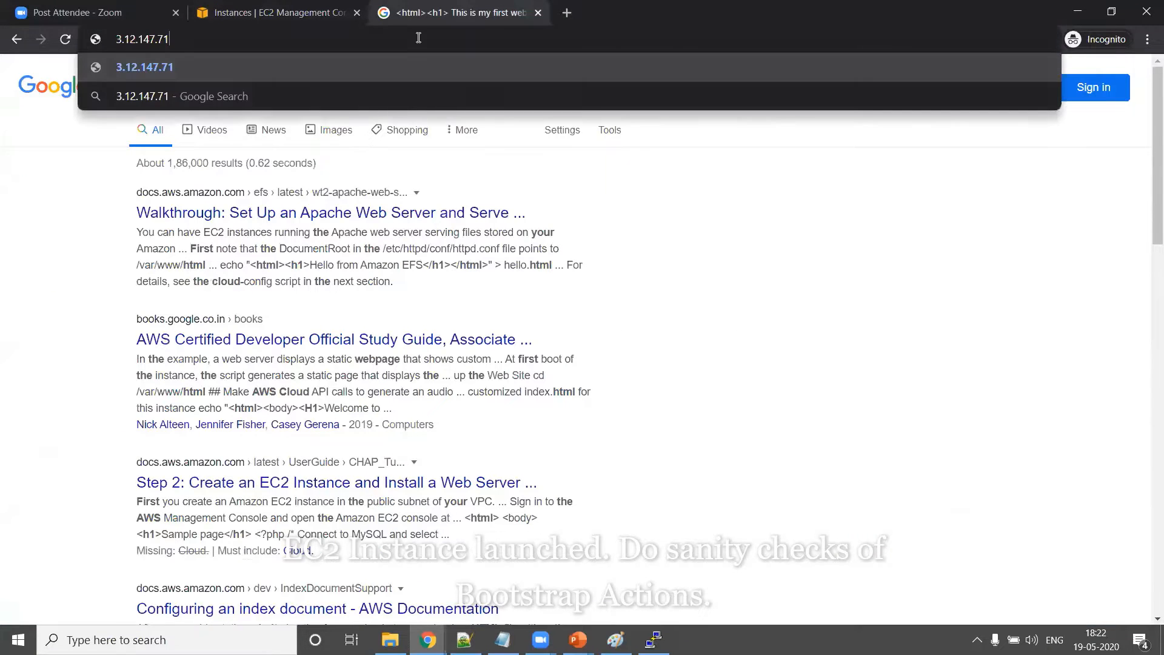
{"action": "key", "text": "Return"}
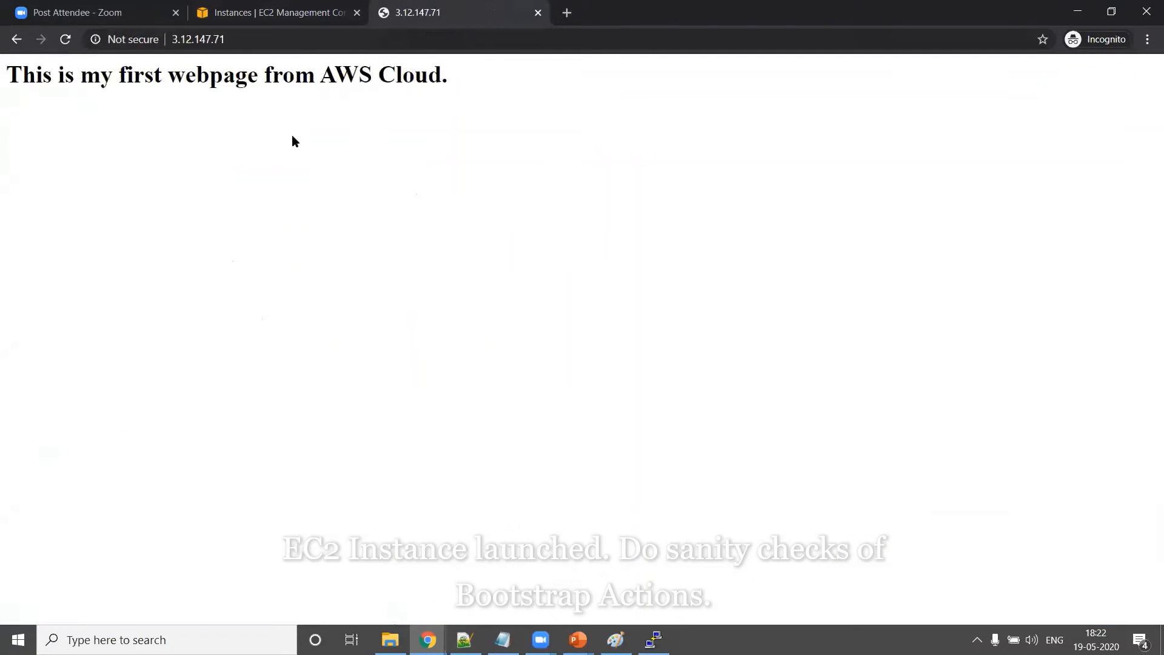
{"action": "double_click", "coordinate": [250, 73]}
{"action": "triple_click", "coordinate": [250, 73]}
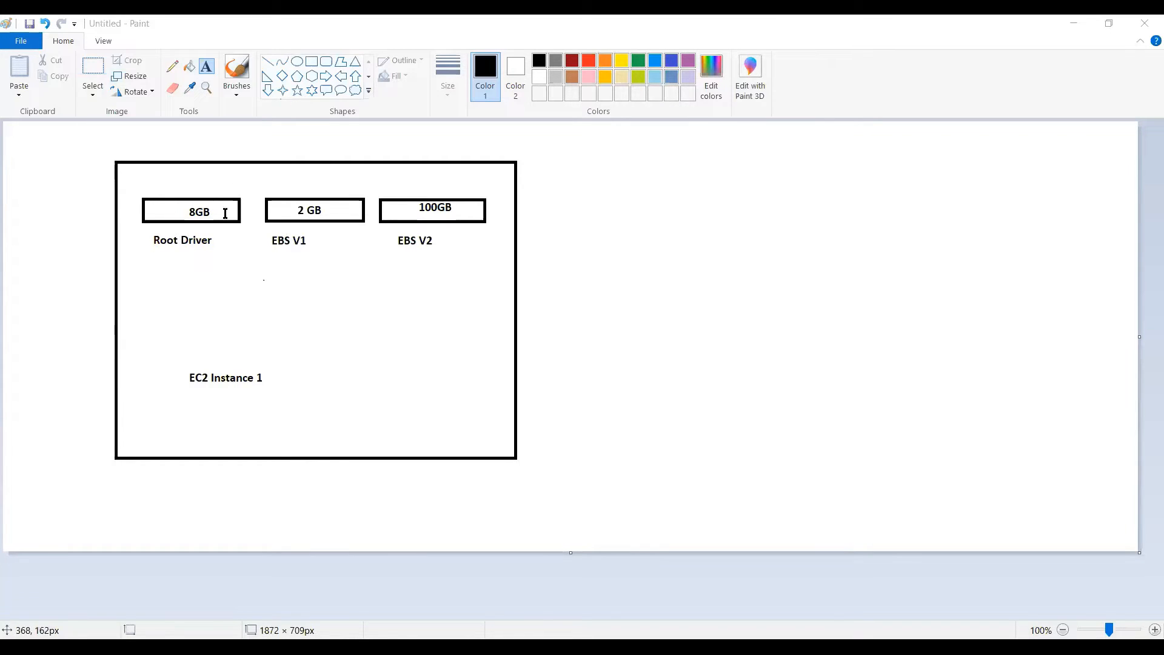
Cover the word 'Driver' with a copied blank patch so the label reads 'Root'
{"action": "left_click", "coordinate": [195, 241]}
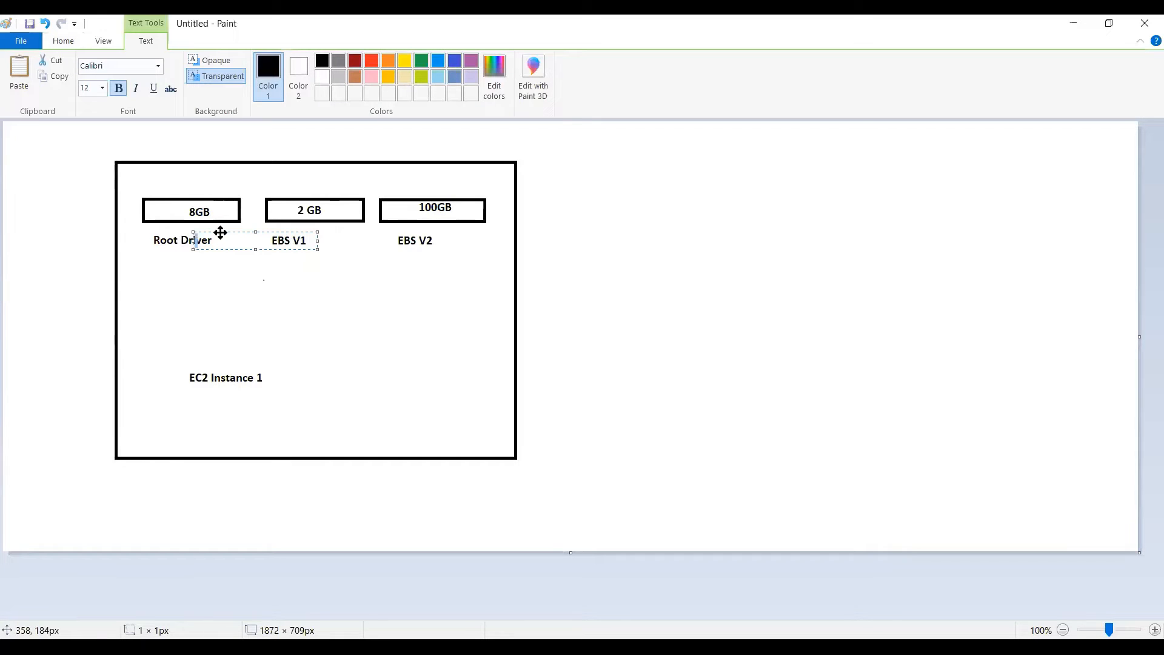
{"action": "left_click", "coordinate": [192, 252]}
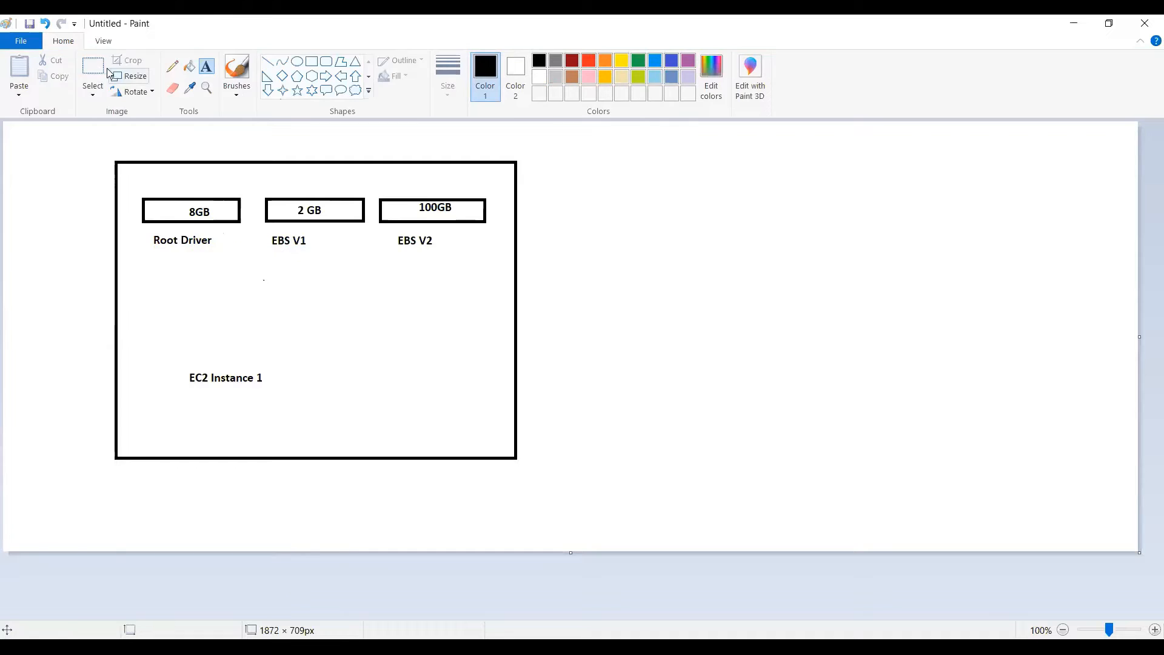
{"action": "left_click", "coordinate": [98, 71]}
{"action": "left_click_drag", "start_coordinate": [176, 282], "coordinate": [237, 307]}
{"action": "key", "text": "ctrl+c"}
{"action": "key", "text": "ctrl+v"}
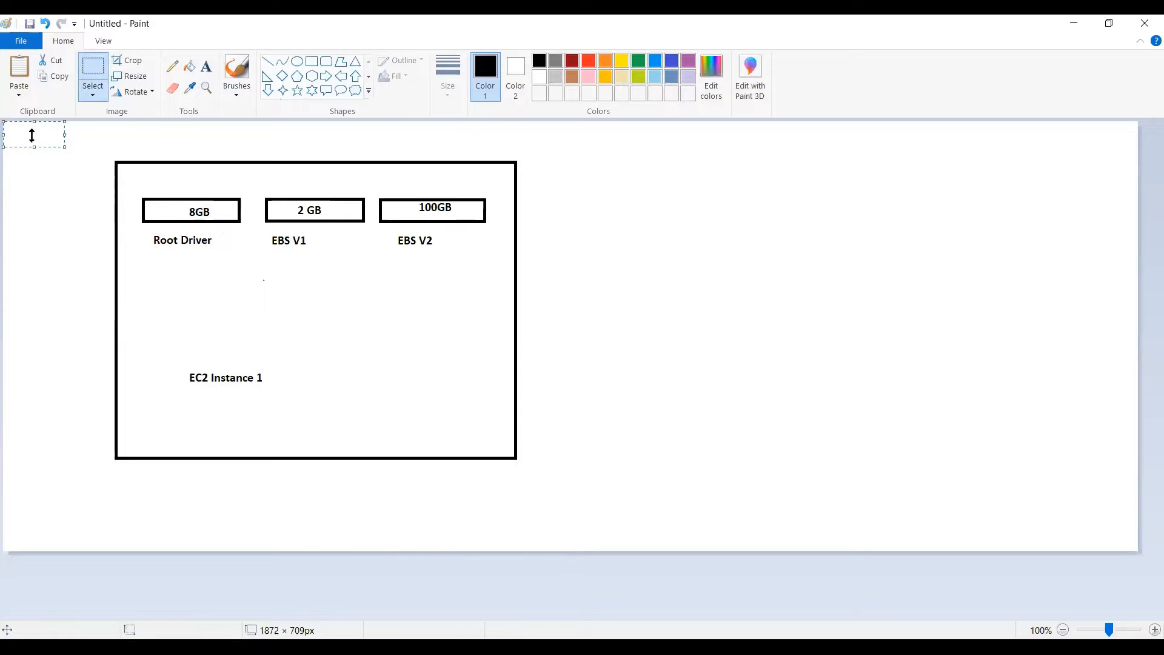
{"action": "left_click_drag", "start_coordinate": [29, 131], "coordinate": [203, 244]}
{"action": "left_click", "coordinate": [231, 296]}
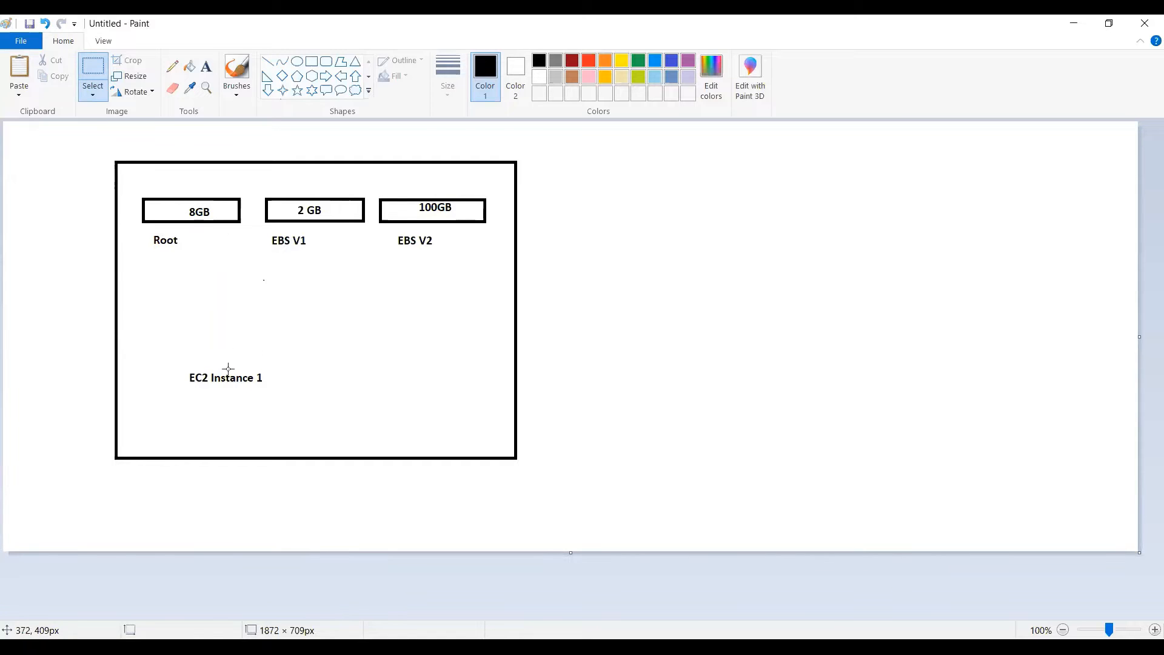
Cover 'Instance 1' with a blank patch and type '_Server1' after EC2
{"action": "key", "text": "ctrl+v"}
{"action": "left_click_drag", "start_coordinate": [31, 133], "coordinate": [238, 383]}
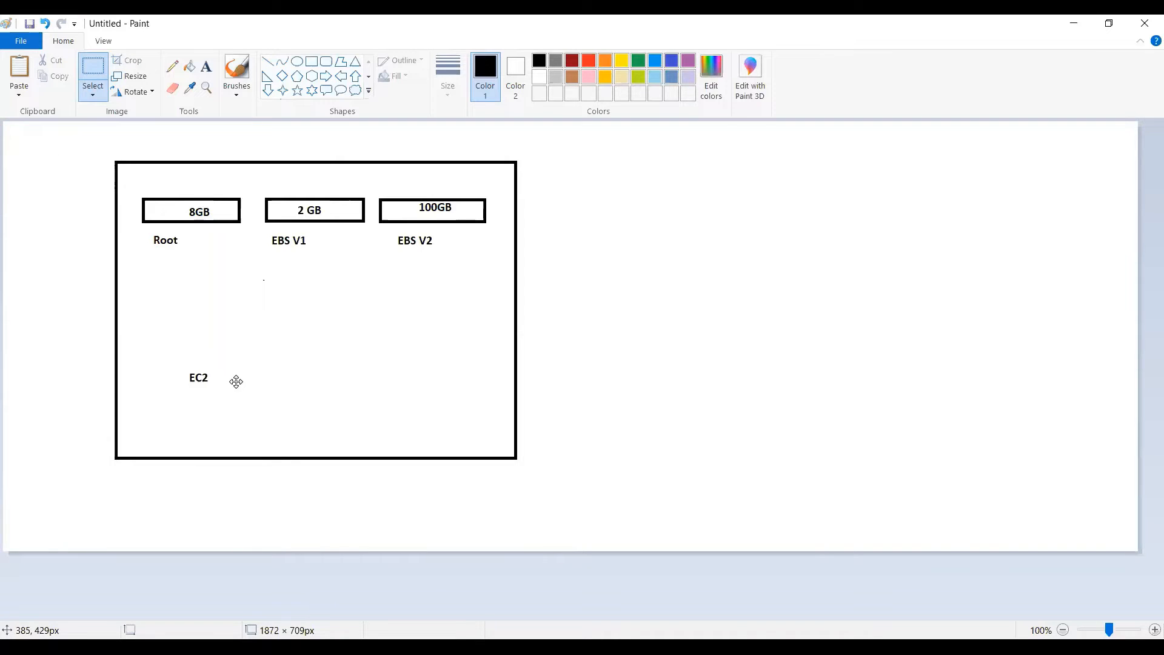
{"action": "left_click", "coordinate": [208, 71]}
{"action": "left_click", "coordinate": [208, 369]}
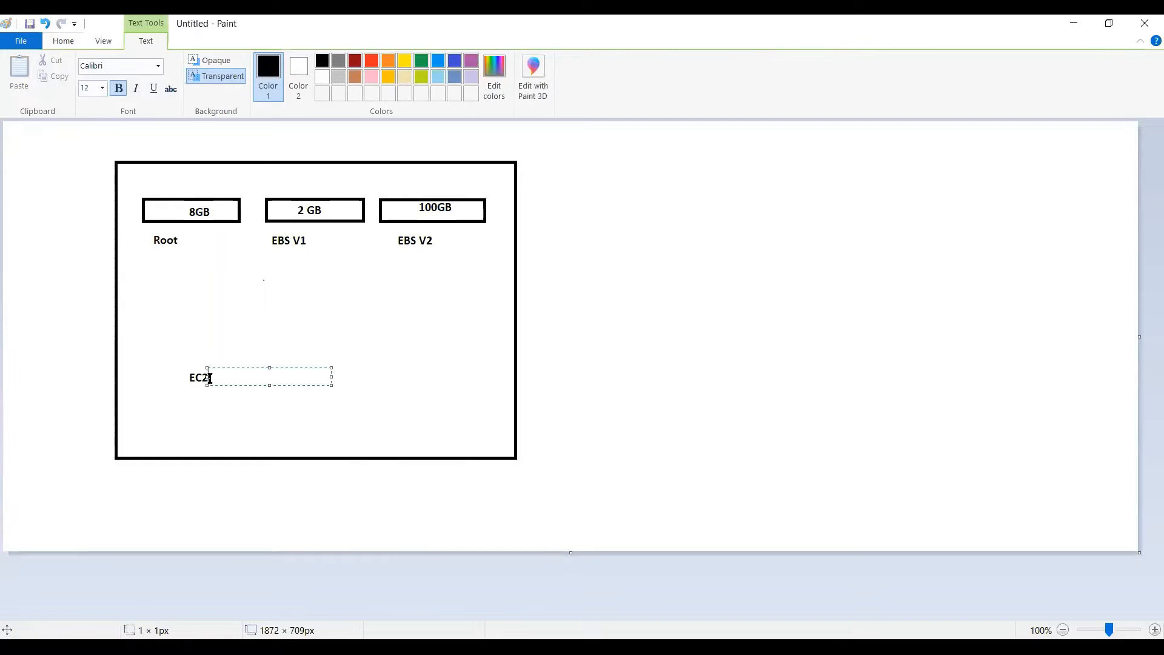
{"action": "type", "text": "_Serve"}
{"action": "type", "text": "r1"}
{"action": "left_click", "coordinate": [232, 322]}
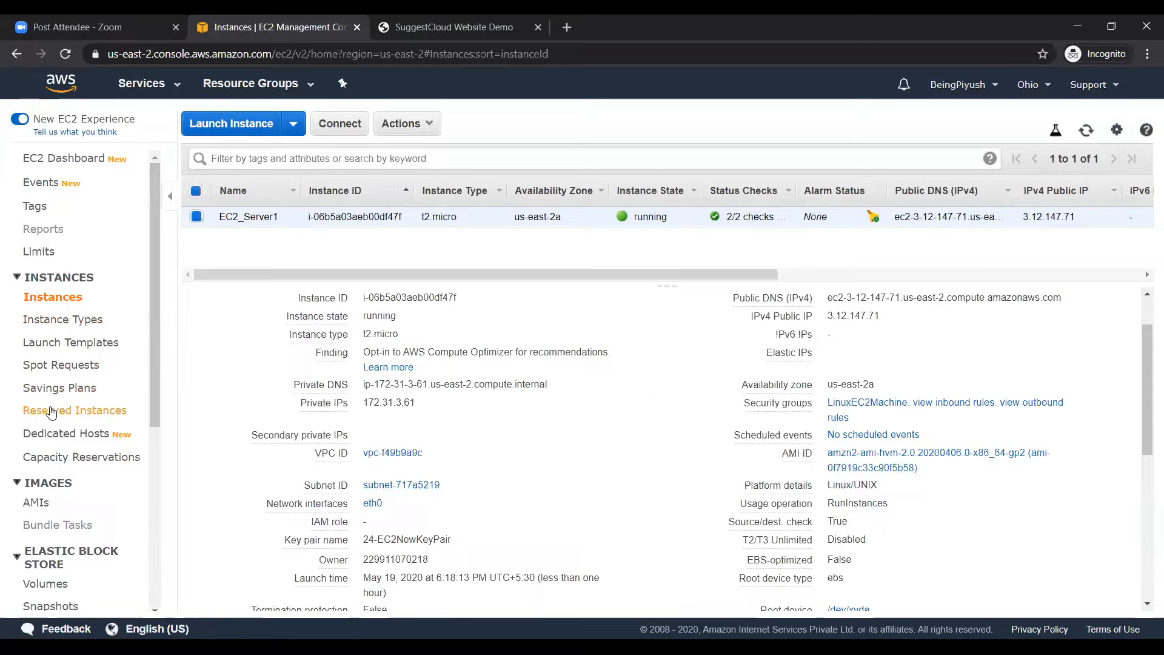
{"action": "scroll", "coordinate": [51, 413], "scroll_direction": "down", "scroll_amount": 4}
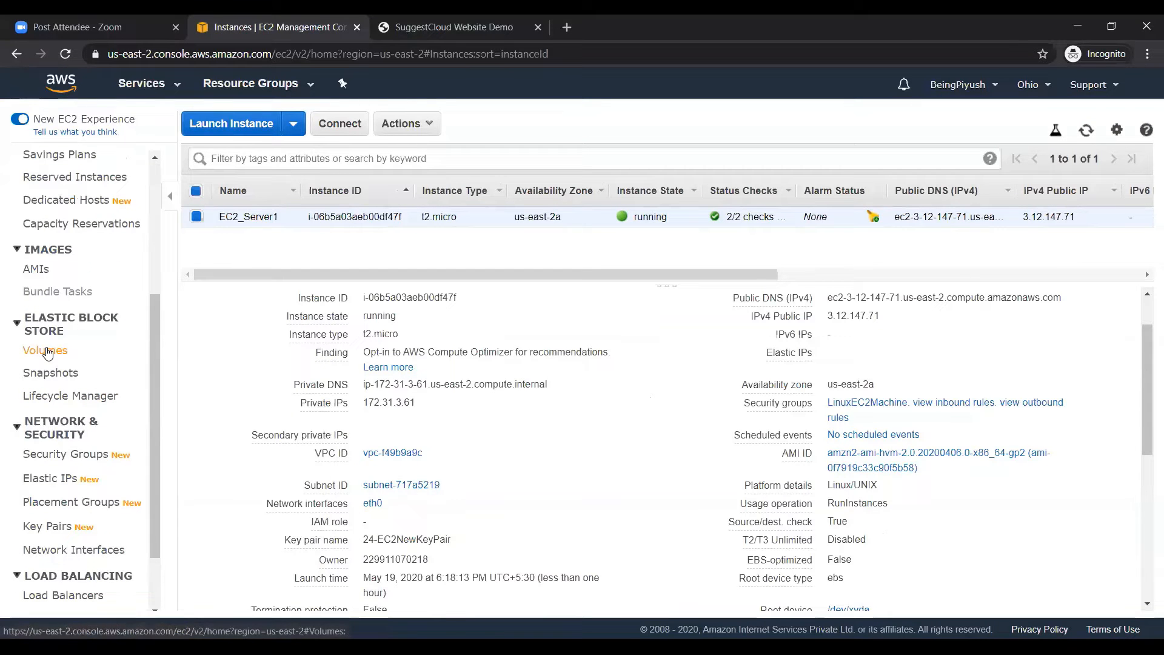
Open the Volumes page in a new tab showing the 8 GiB EC2_Server1 volume
{"action": "right_click", "coordinate": [48, 353]}
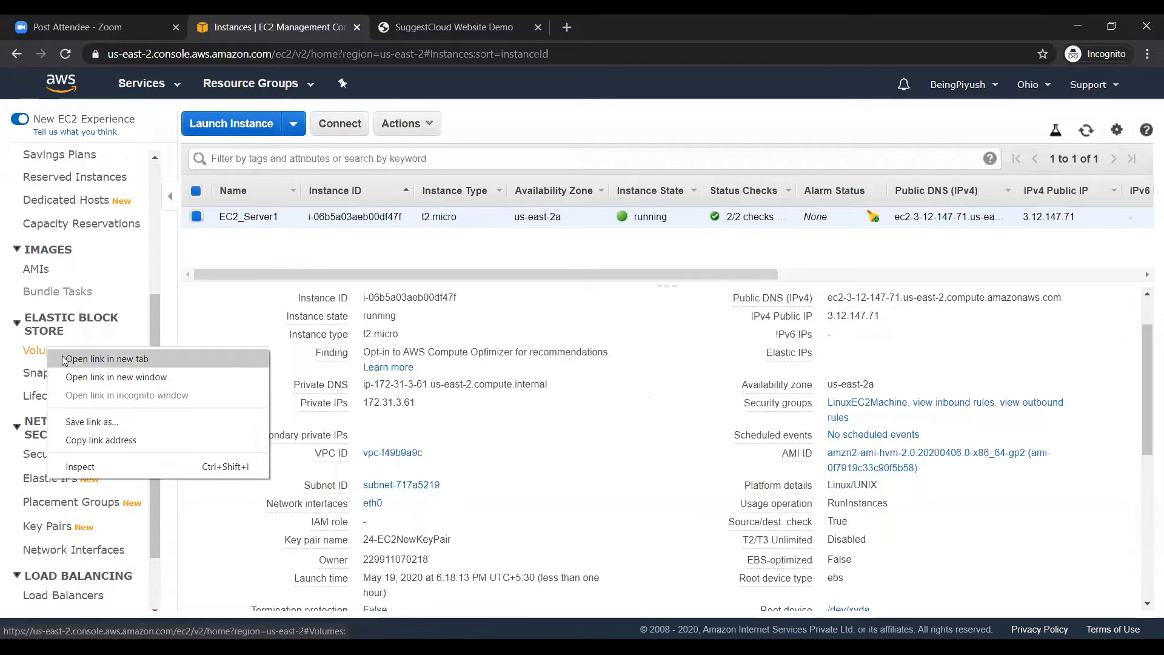
{"action": "left_click", "coordinate": [67, 359]}
{"action": "left_click", "coordinate": [441, 28]}
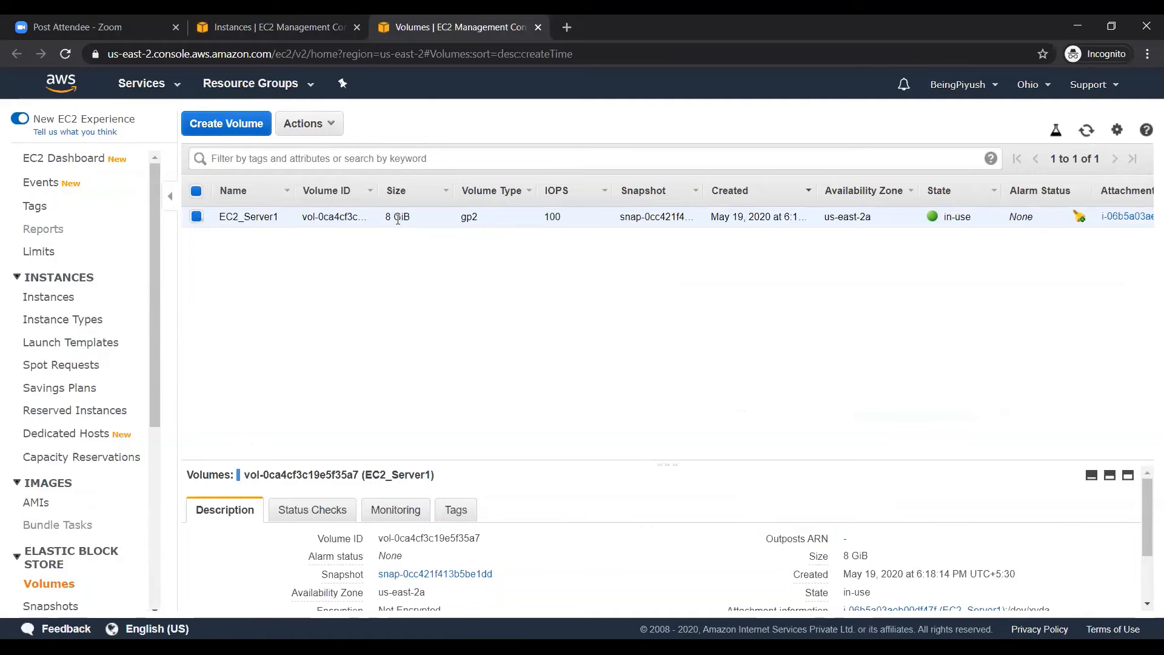
{"action": "left_click", "coordinate": [245, 27]}
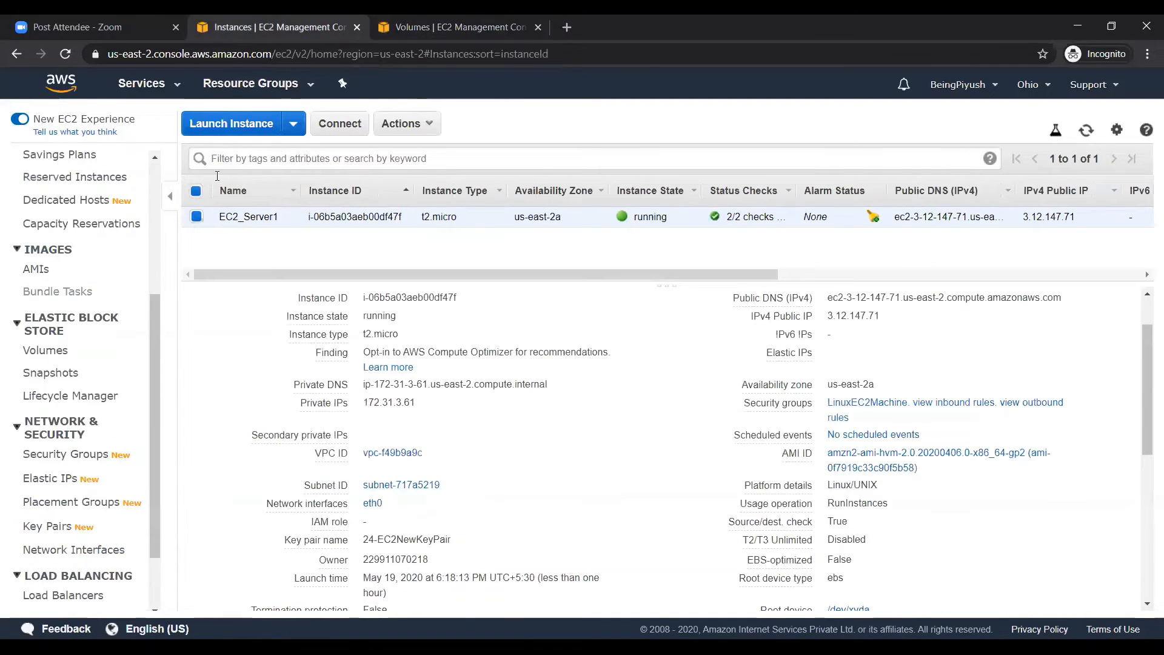
{"action": "left_click", "coordinate": [418, 36]}
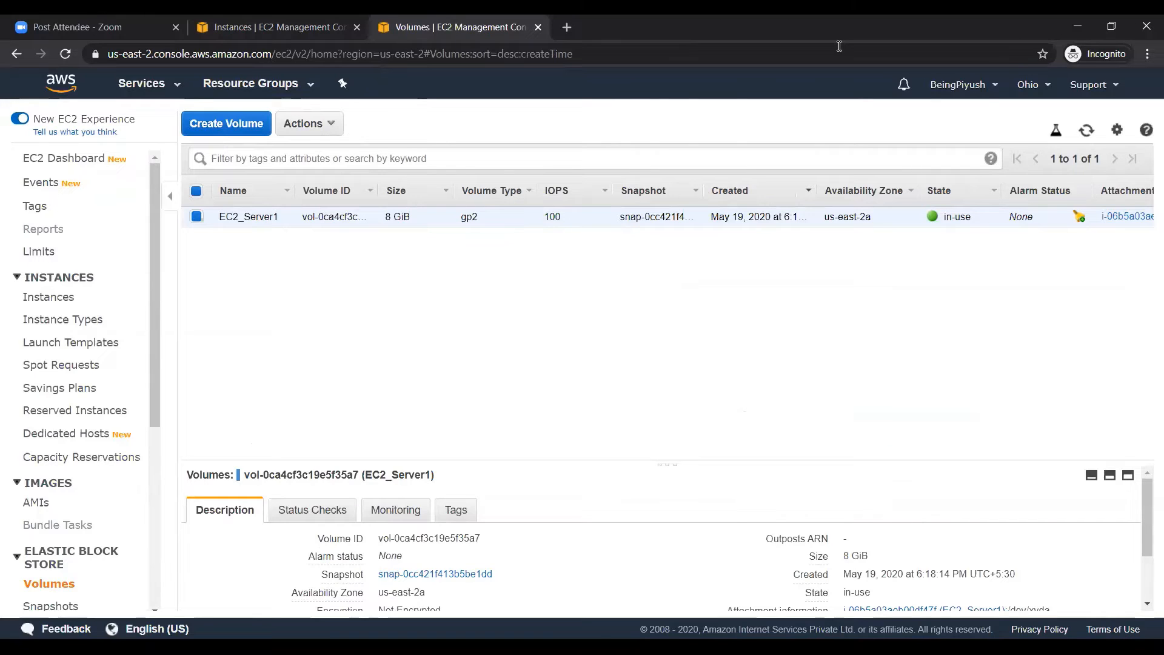
{"action": "key", "text": "alt+Tab"}
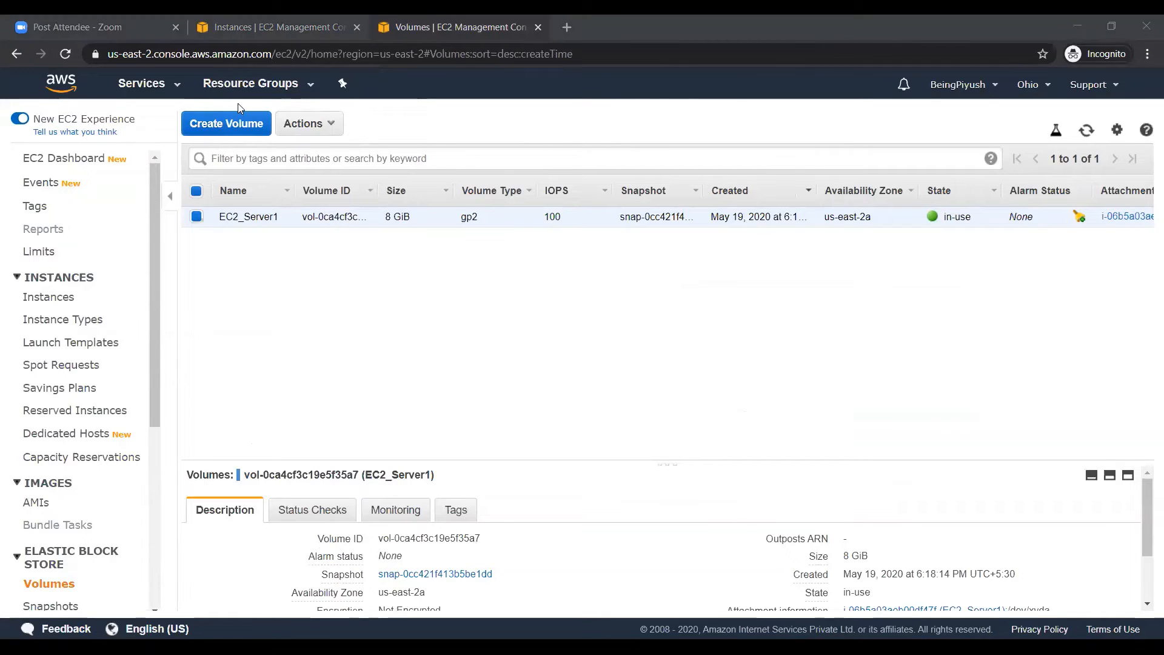
Begin a new volume with type Magnetic (standard) and size 3 GiB
{"action": "left_click", "coordinate": [222, 125]}
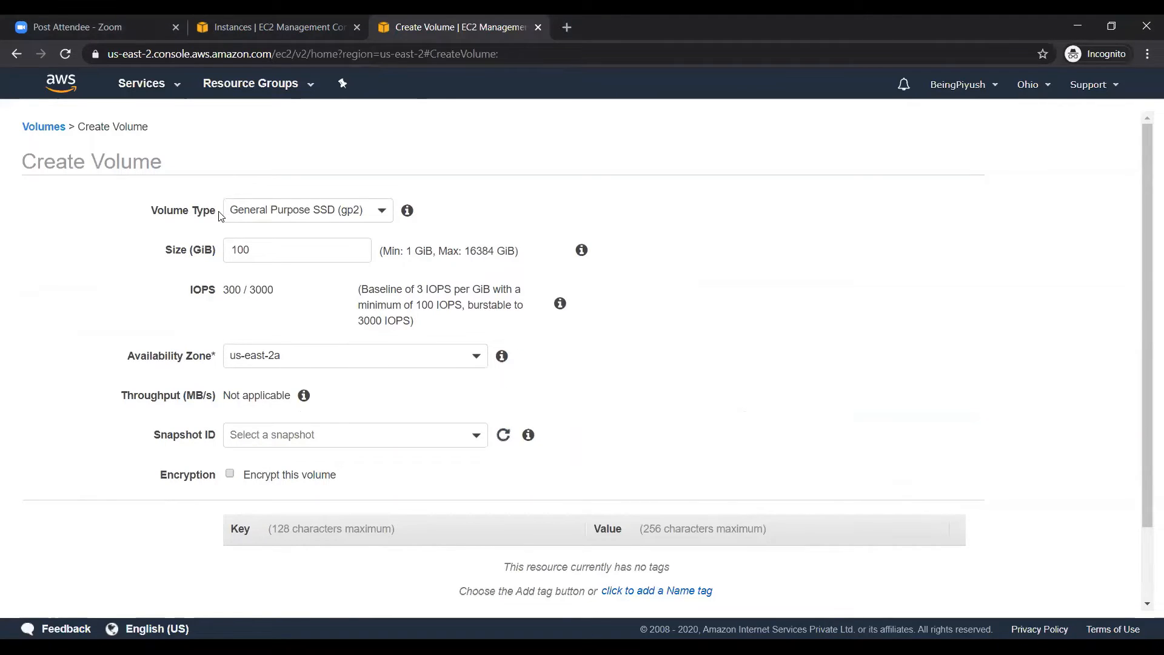
{"action": "left_click", "coordinate": [261, 218]}
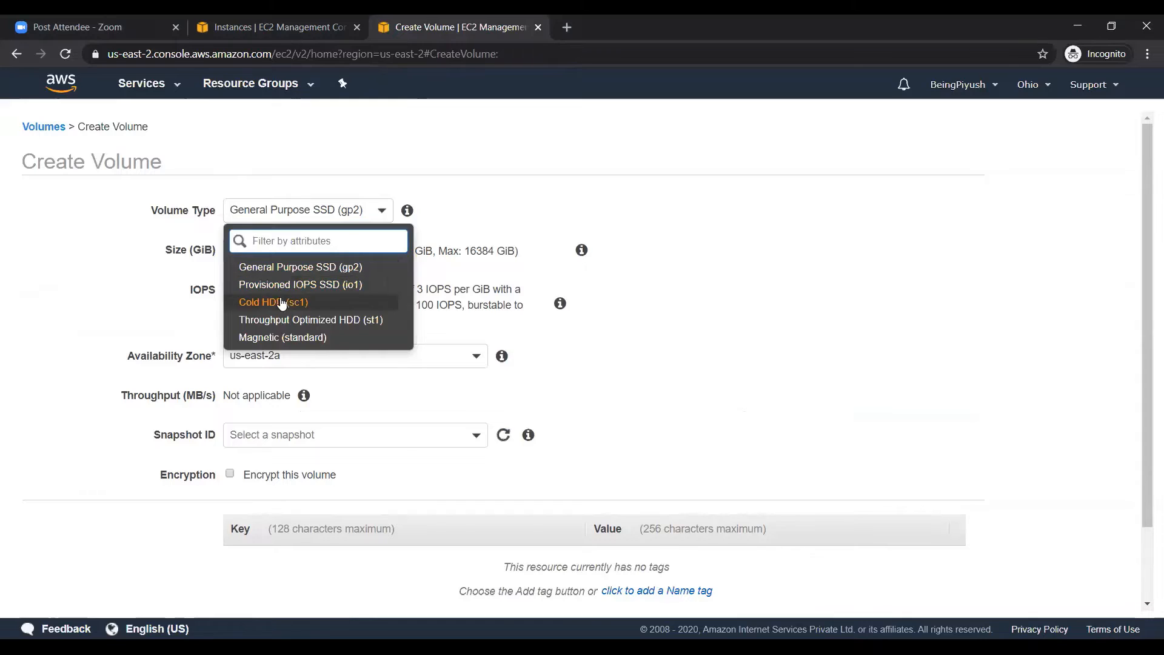
{"action": "left_click", "coordinate": [285, 338]}
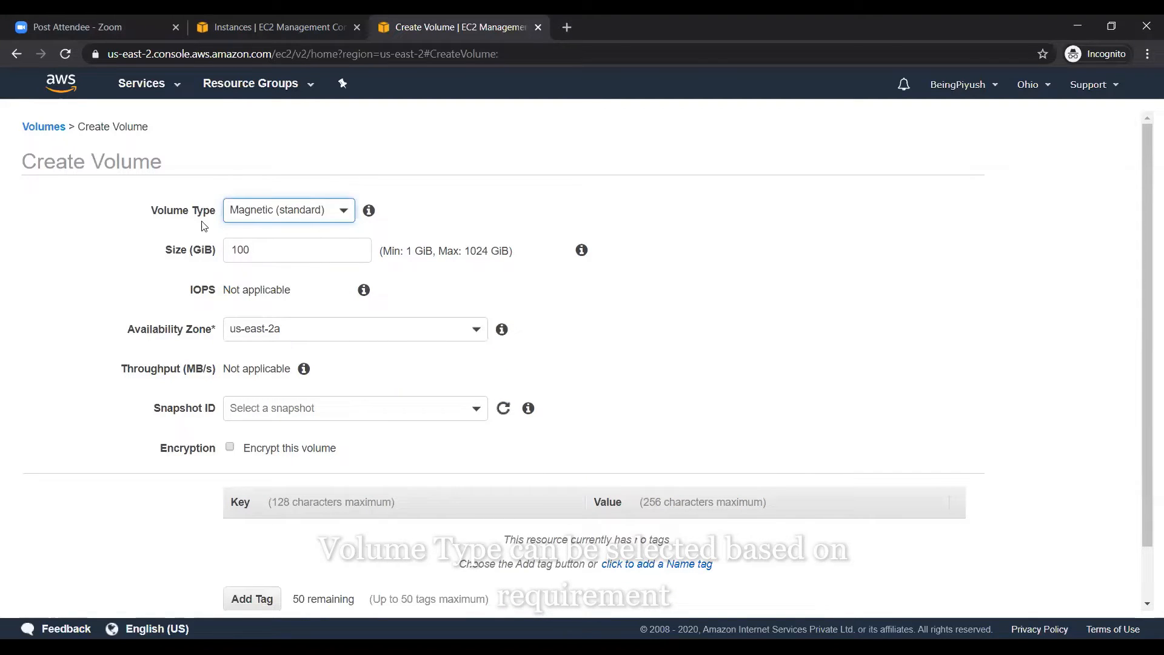
{"action": "double_click", "coordinate": [284, 256]}
{"action": "type", "text": "3"}
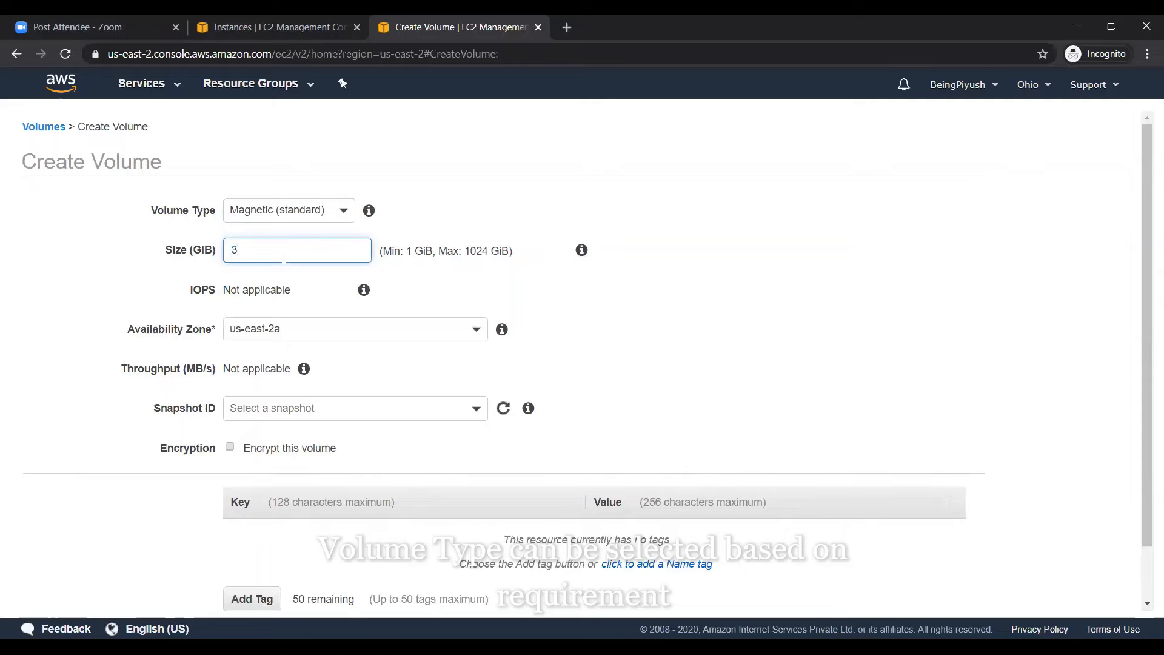
{"action": "left_click", "coordinate": [452, 209]}
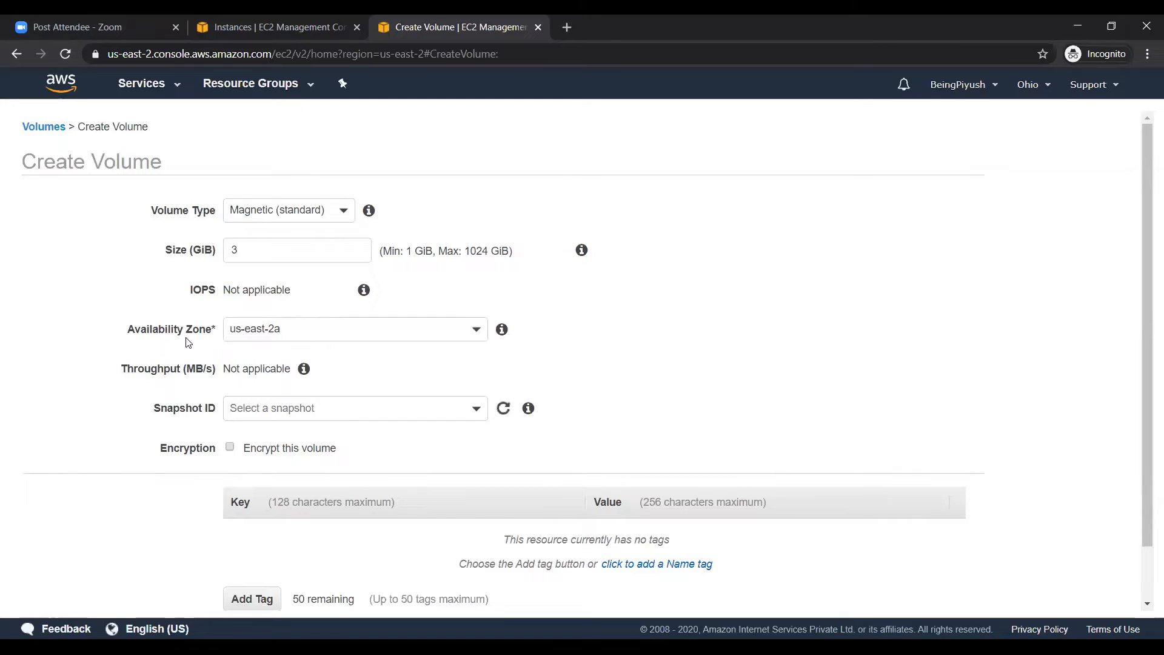
{"action": "left_click", "coordinate": [247, 337]}
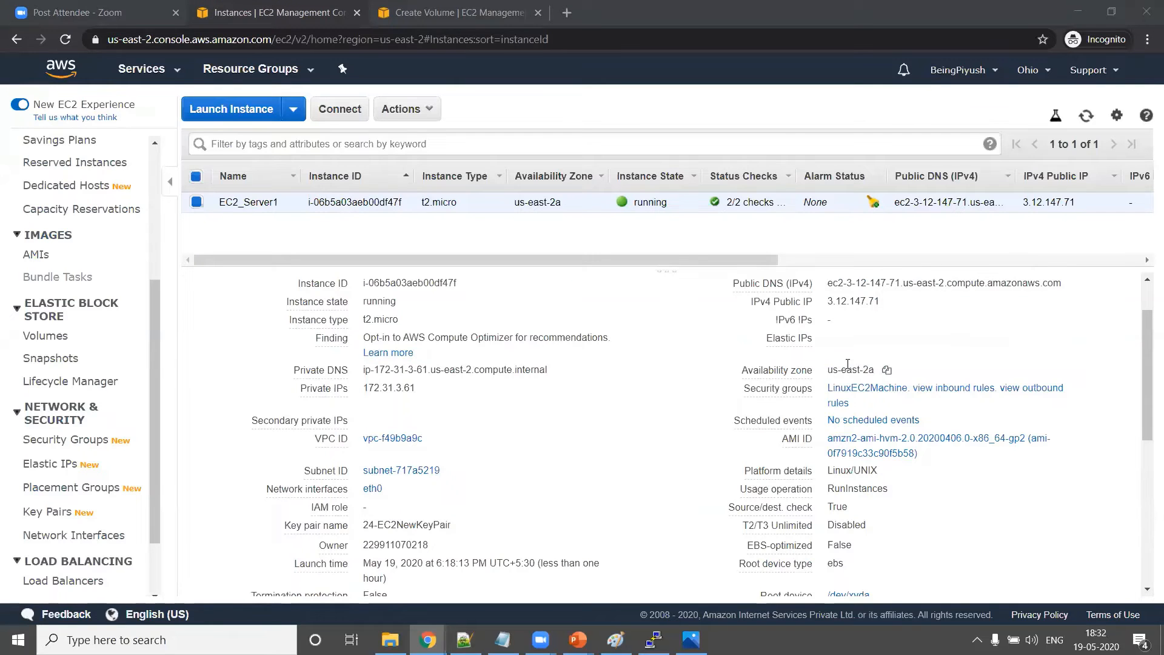
Confirm EC2_Server1 is in us-east-2a and pick us-east-2a as the volume's zone
{"action": "triple_click", "coordinate": [846, 366]}
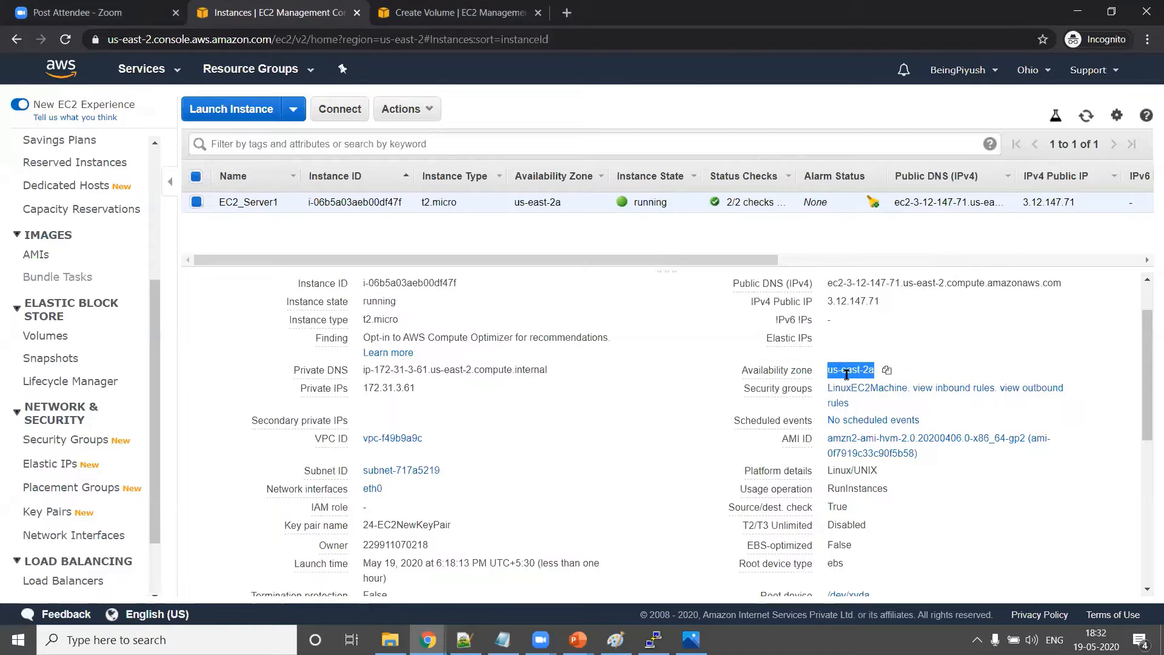
{"action": "left_click", "coordinate": [478, 17]}
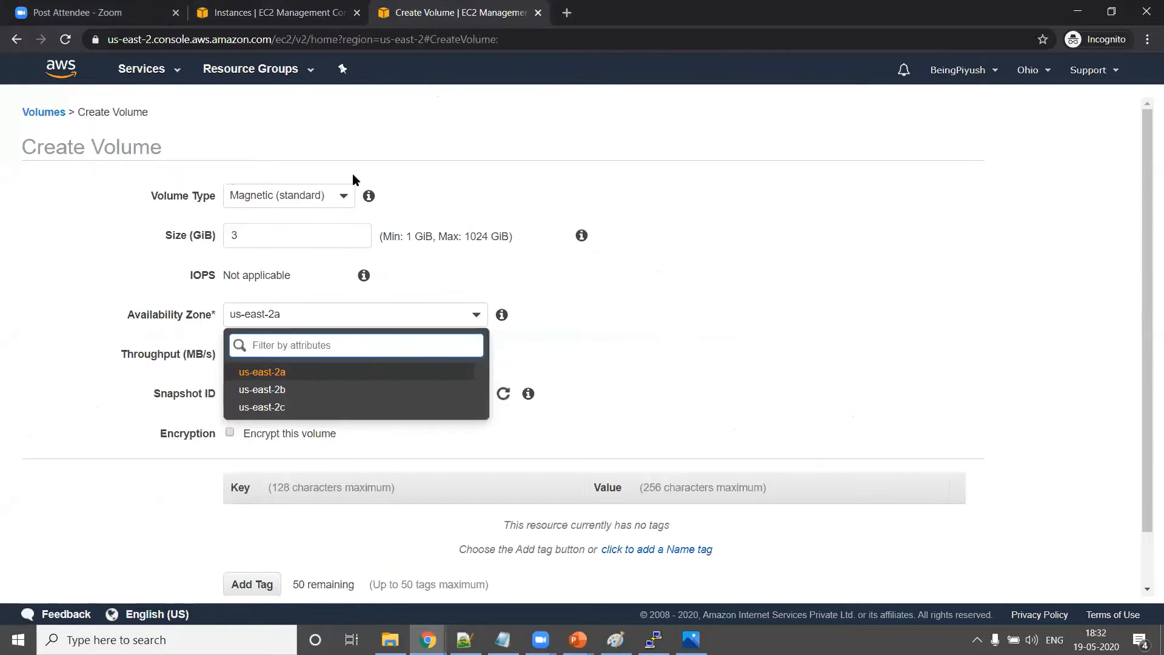
{"action": "left_click", "coordinate": [272, 389]}
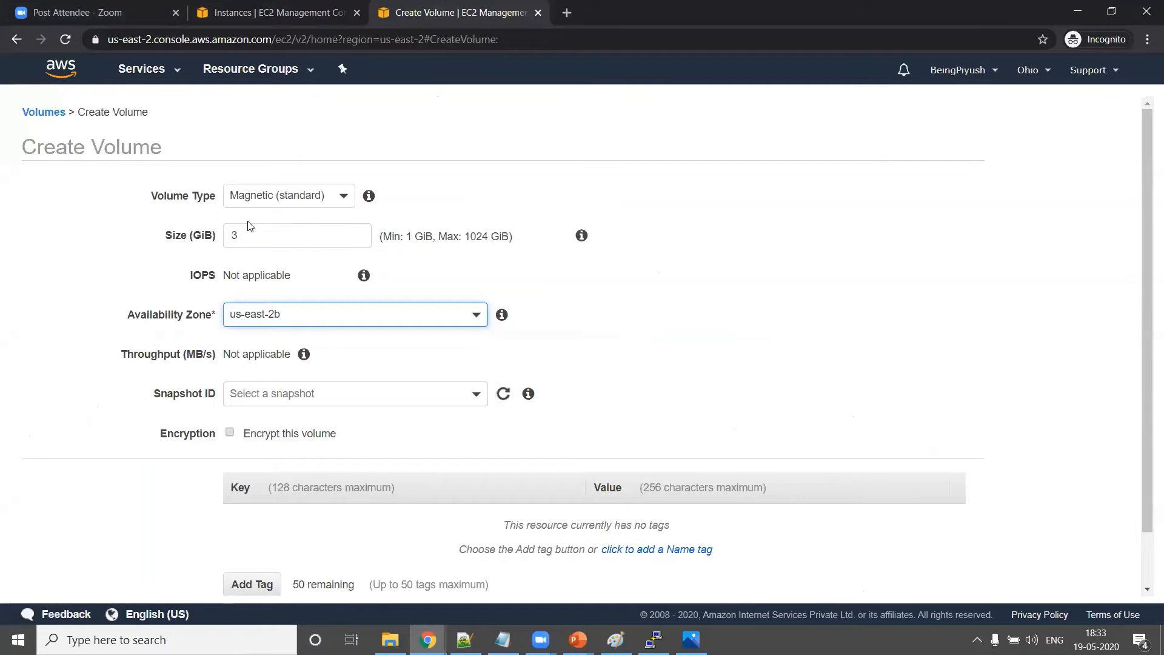
{"action": "left_click", "coordinate": [234, 14]}
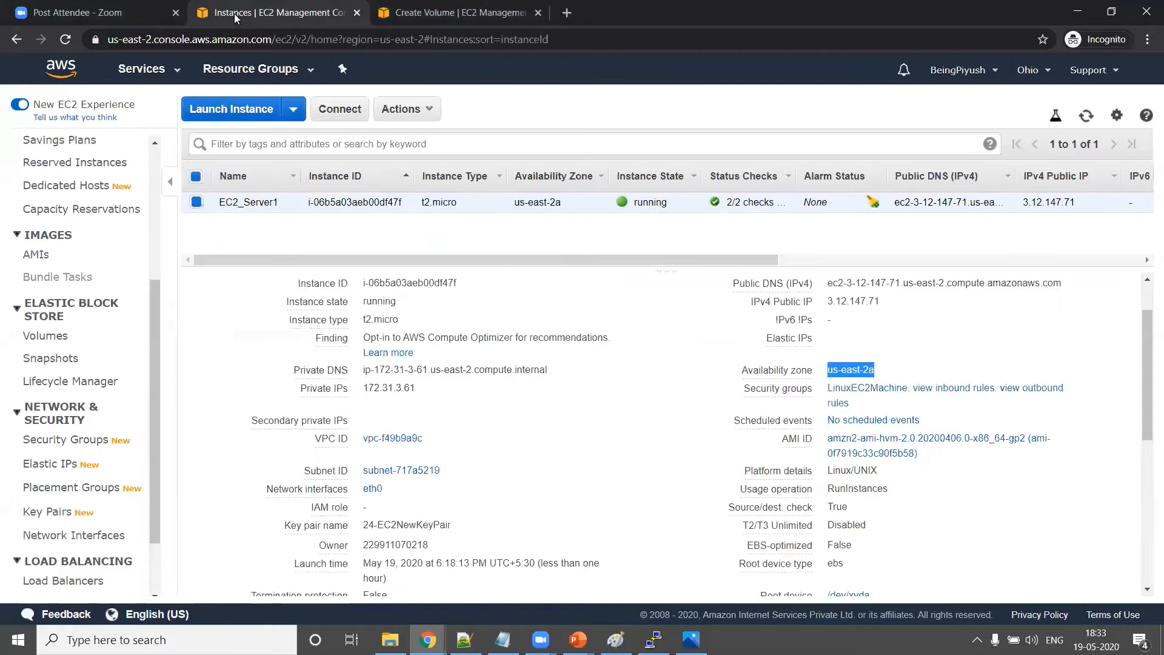
{"action": "left_click", "coordinate": [666, 376]}
{"action": "mouse_move", "coordinate": [781, 392]}
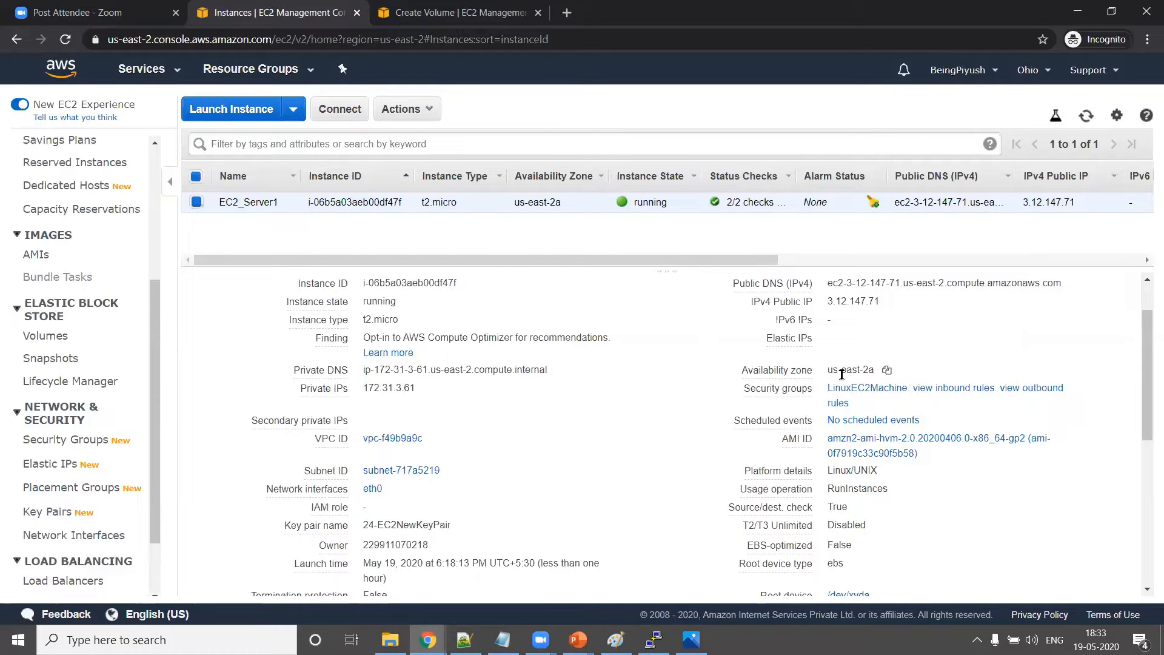
{"action": "triple_click", "coordinate": [842, 374]}
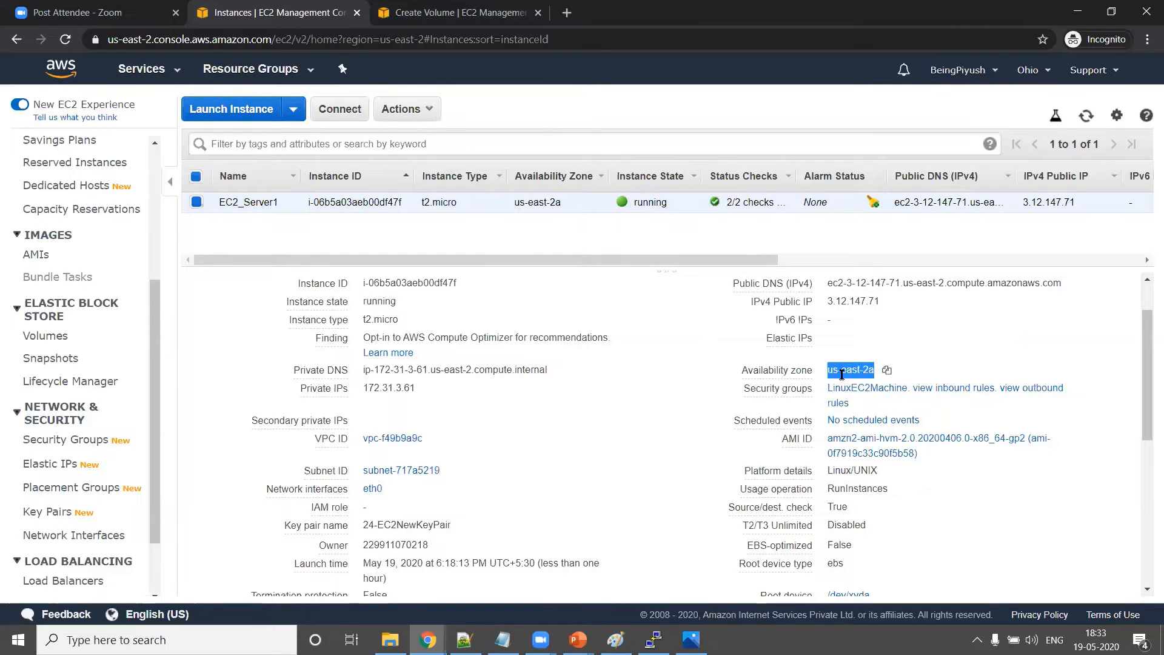
{"action": "left_click", "coordinate": [418, 18]}
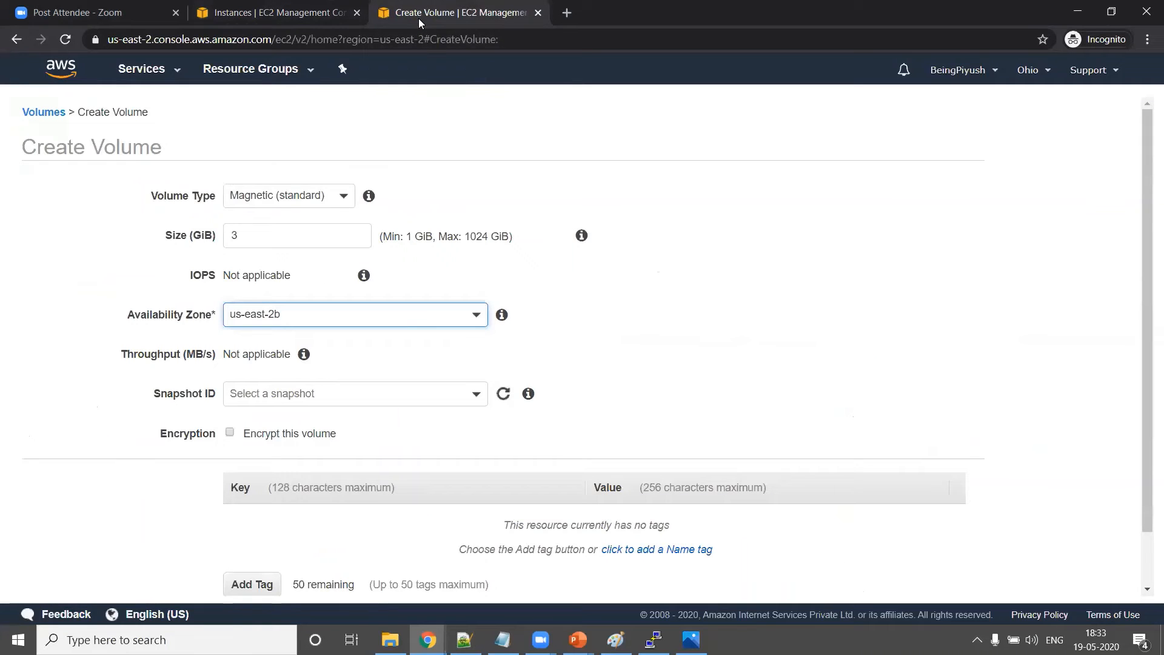
{"action": "left_click", "coordinate": [291, 309]}
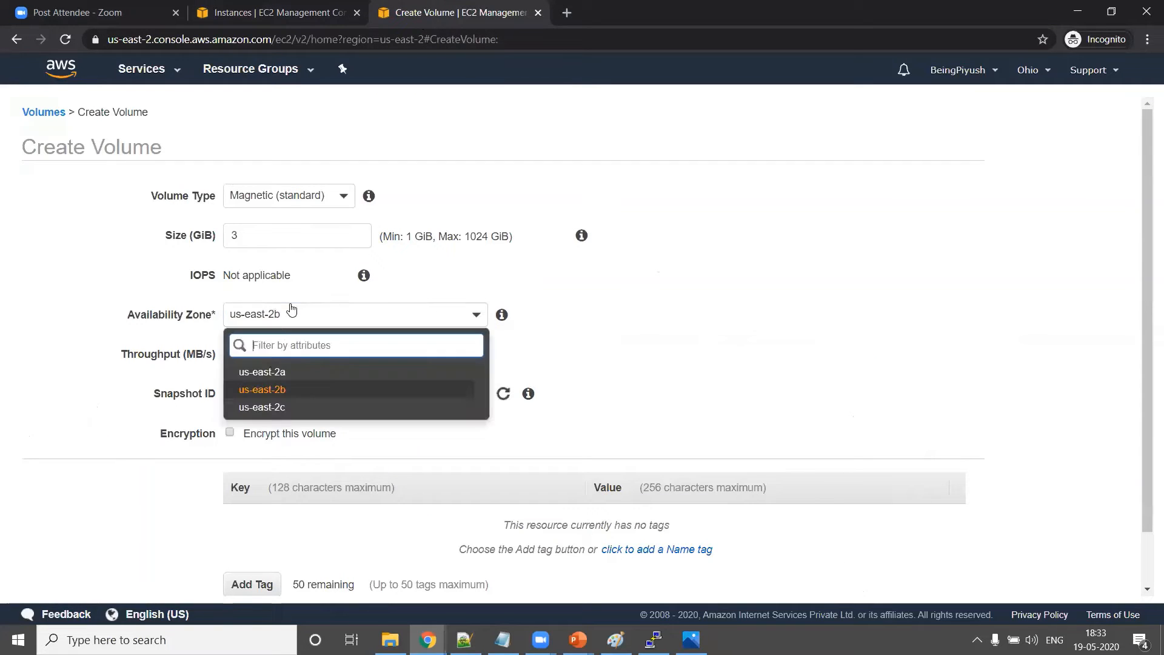
{"action": "left_click", "coordinate": [258, 371]}
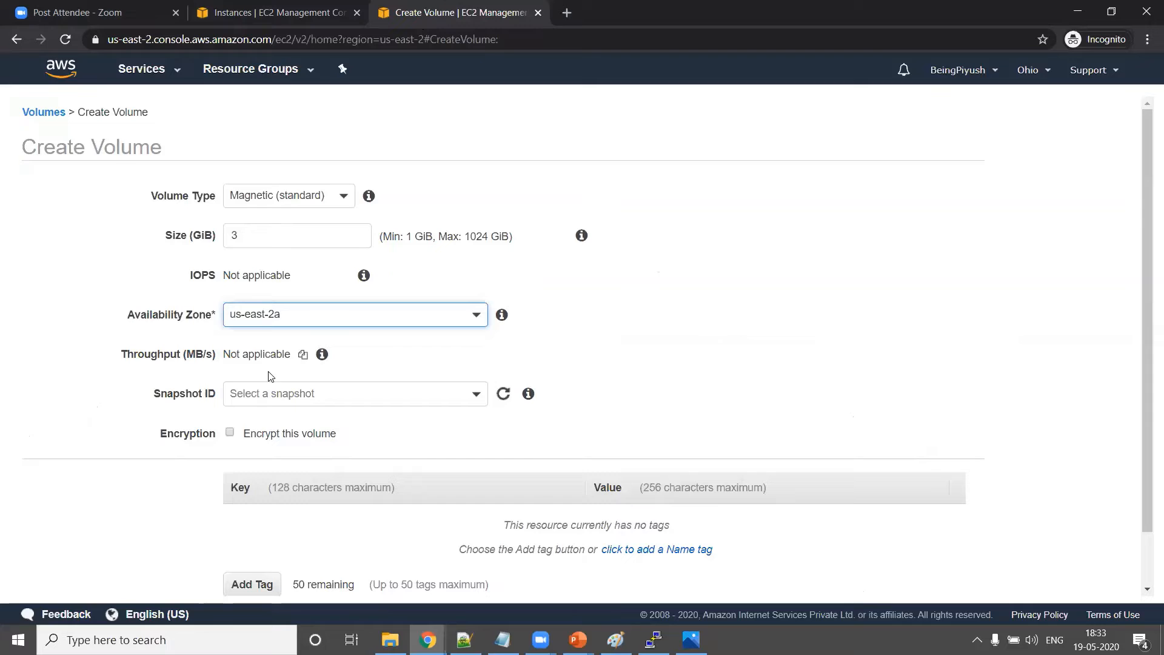
Add the tag Name = Volume_1_Ec2_Server_us_east_2a and create the volume
{"action": "left_click", "coordinate": [252, 585]}
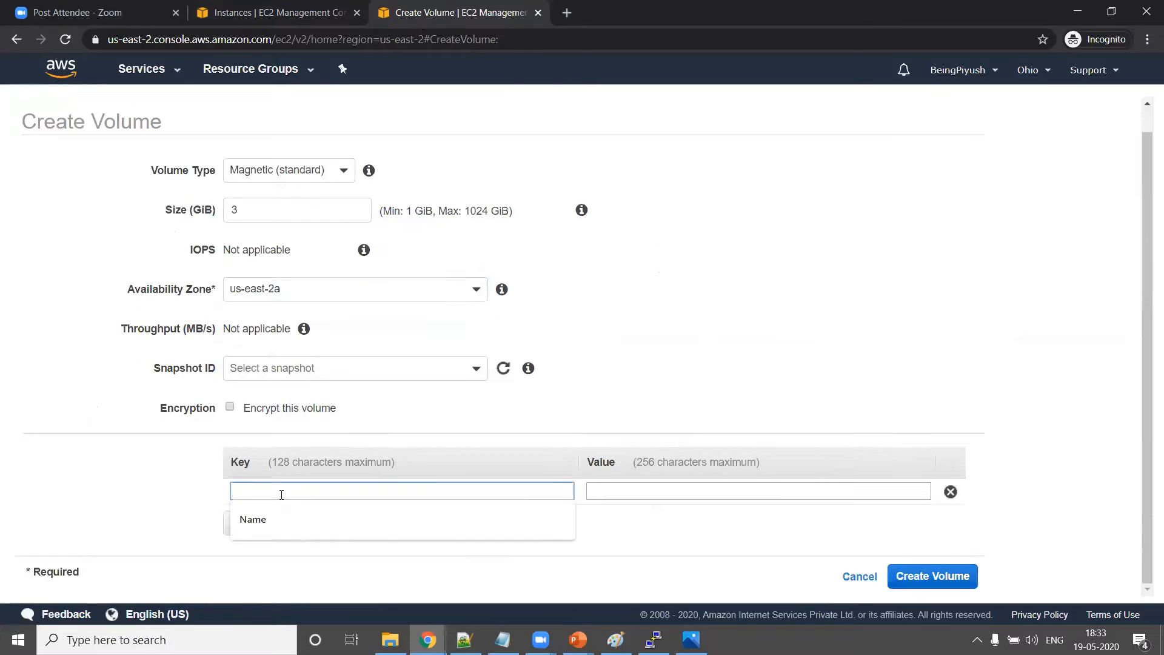
{"action": "type", "text": "Name"}
{"action": "key", "text": "Tab"}
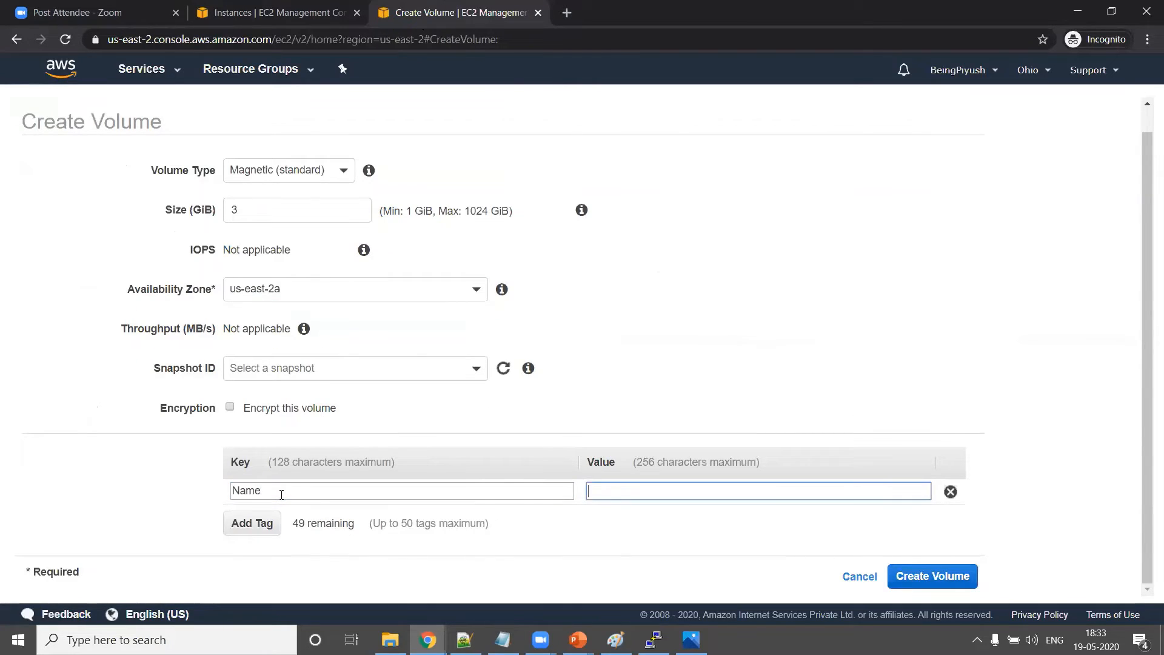
{"action": "type", "text": "Vou"}
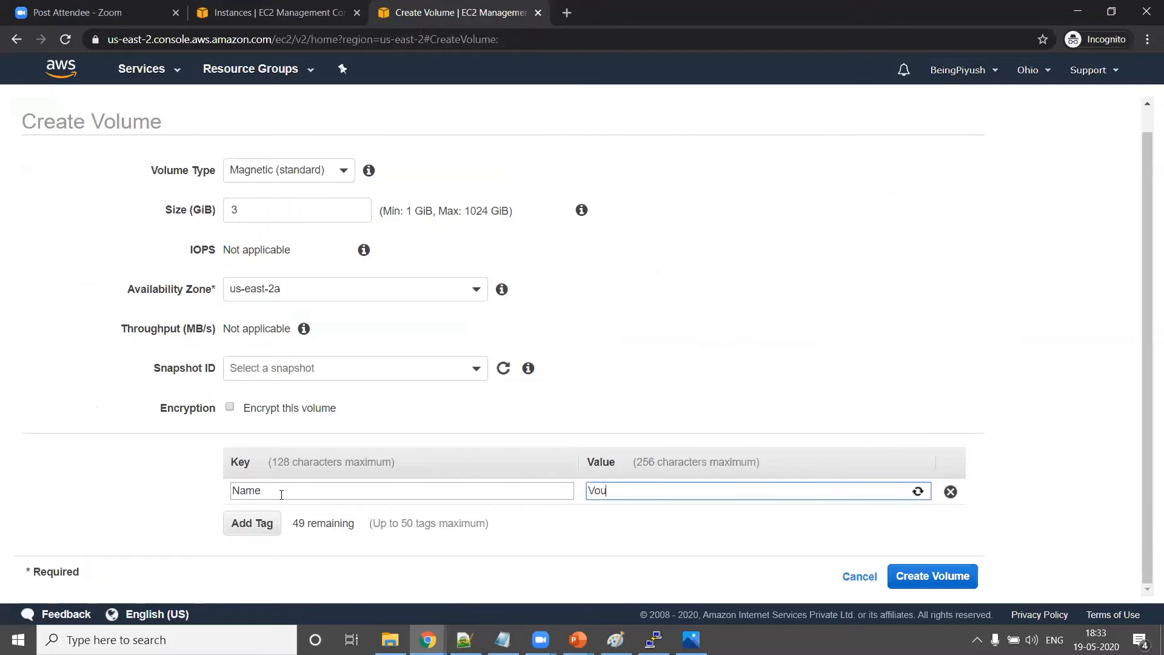
{"action": "key", "text": "BackSpace"}
{"action": "type", "text": "lume_1_Ec2_Server"}
{"action": "left_click", "coordinate": [661, 523]}
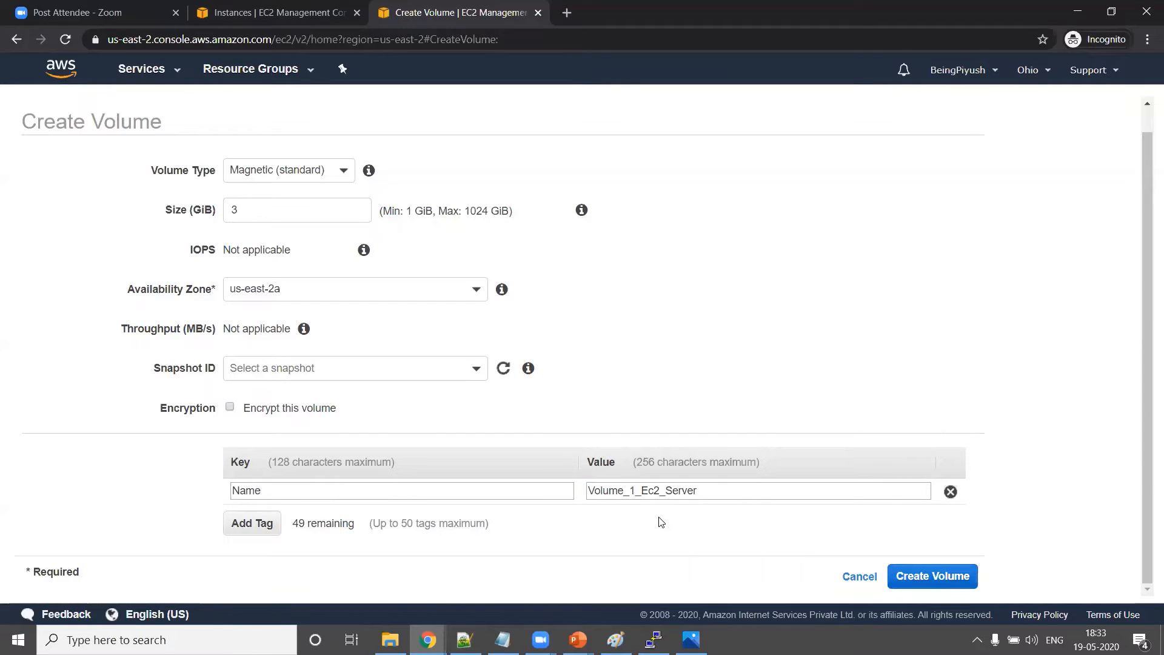
{"action": "left_click", "coordinate": [705, 490]}
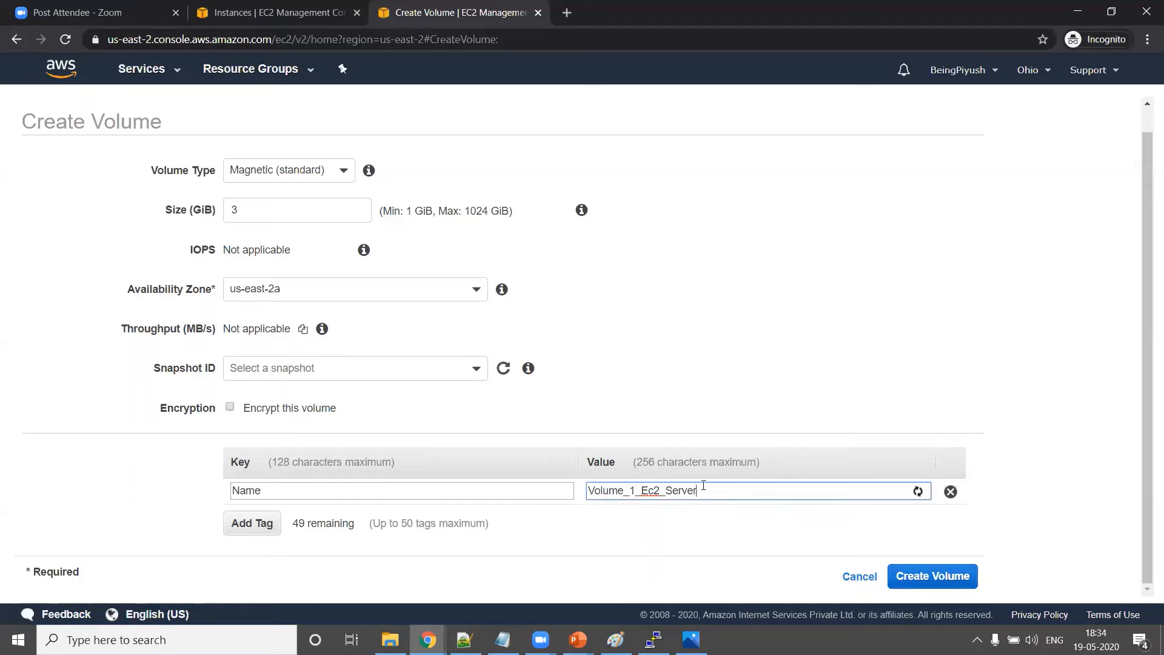
{"action": "type", "text": "_us_east_2a"}
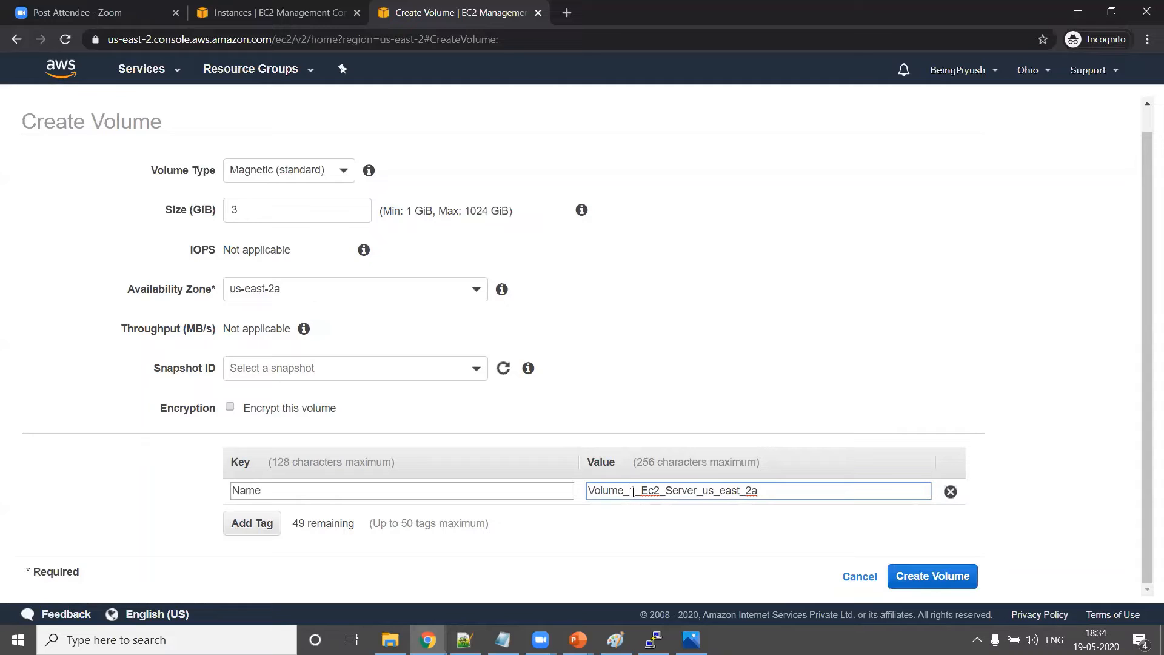
{"action": "left_click", "coordinate": [931, 575]}
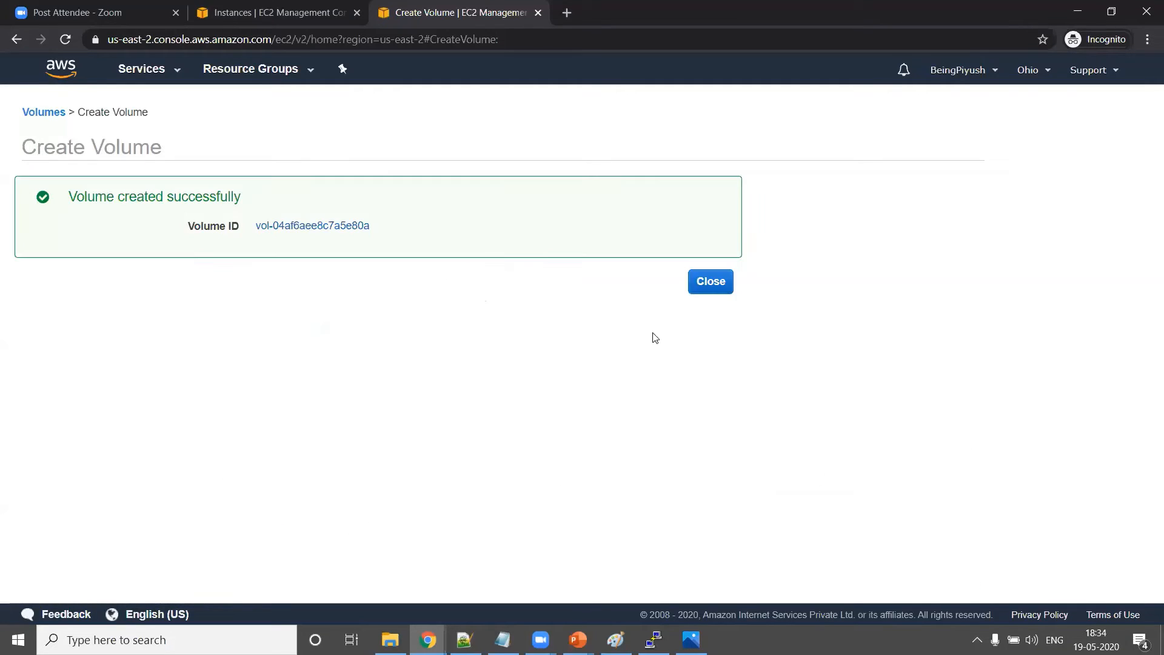
Refresh the Volumes list, widen the Name column and select the new volume
{"action": "left_click", "coordinate": [716, 282]}
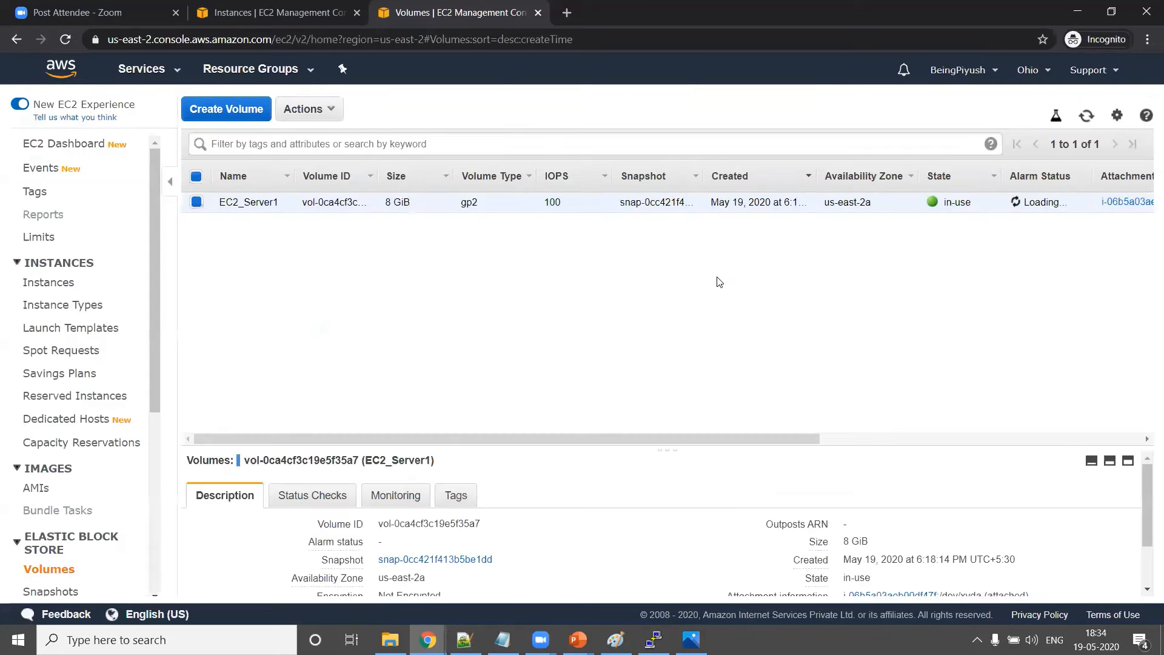
{"action": "left_click", "coordinate": [1087, 116]}
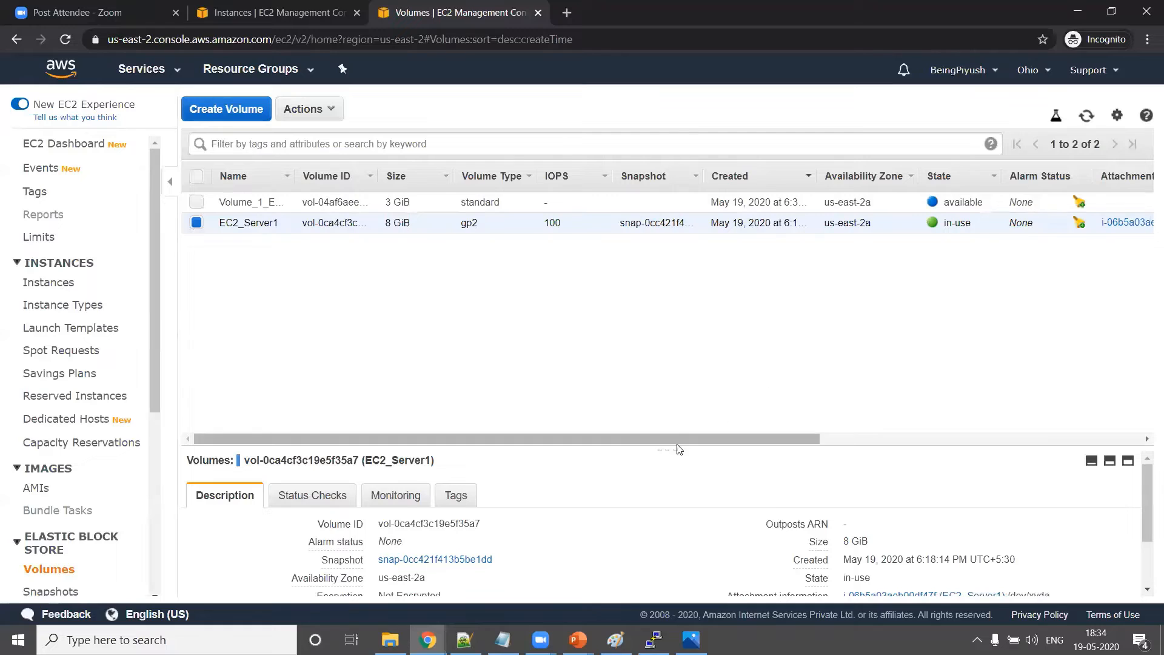
{"action": "left_click_drag", "start_coordinate": [667, 447], "coordinate": [648, 315]}
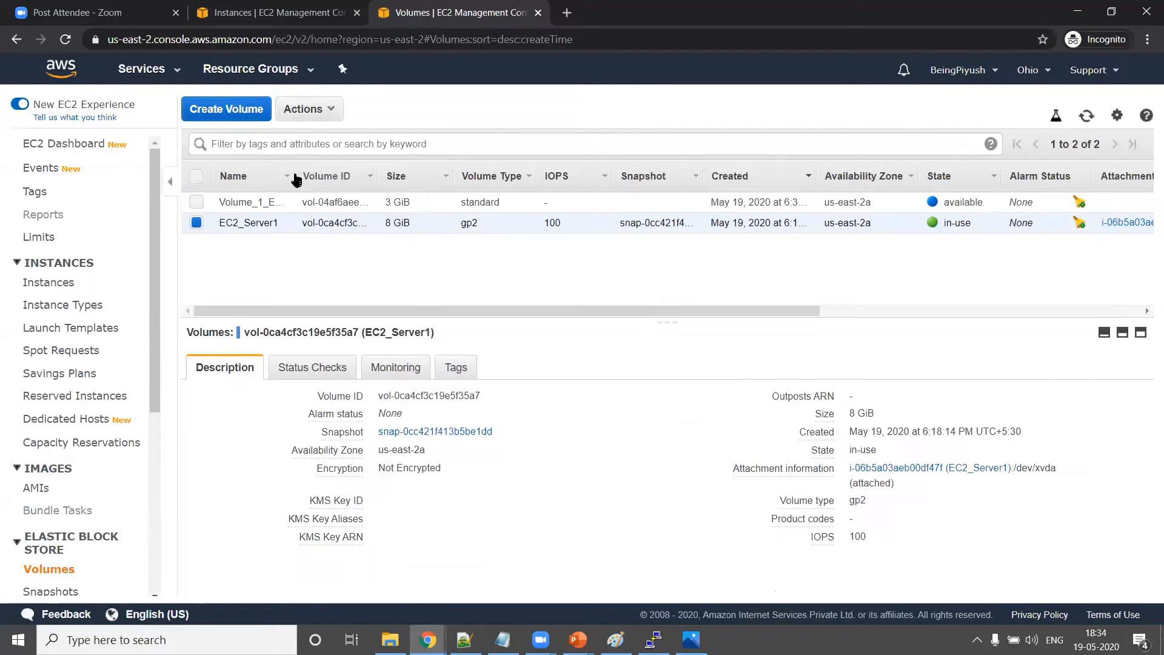
{"action": "left_click_drag", "start_coordinate": [296, 177], "coordinate": [393, 200]}
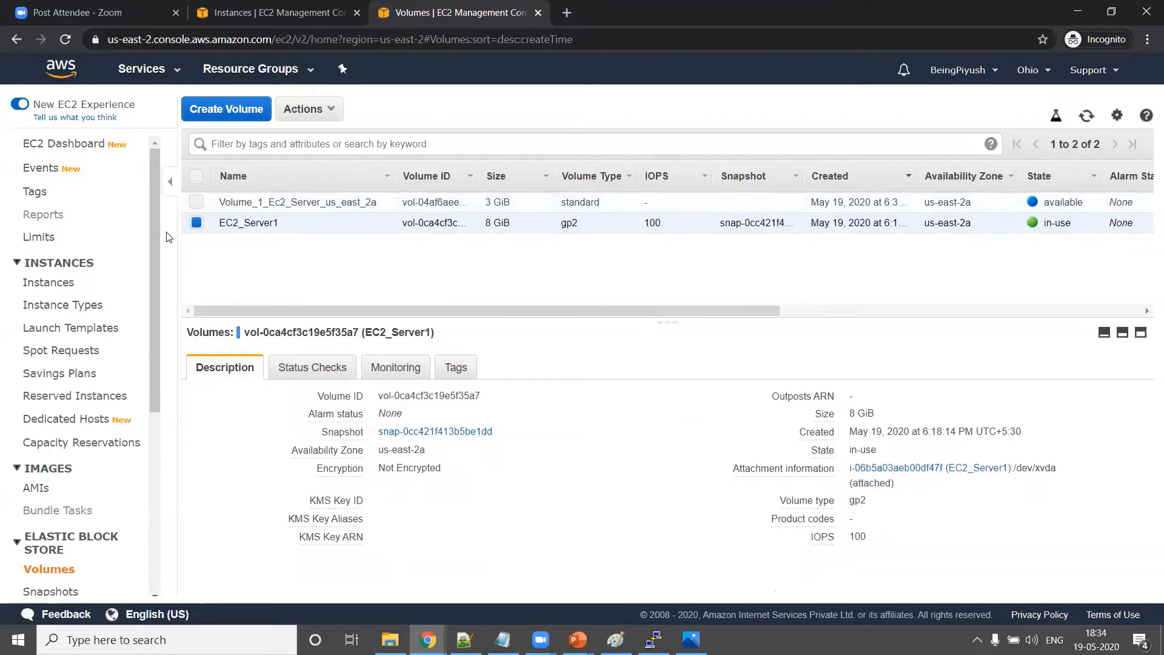
{"action": "left_click", "coordinate": [196, 223]}
{"action": "left_click", "coordinate": [195, 203]}
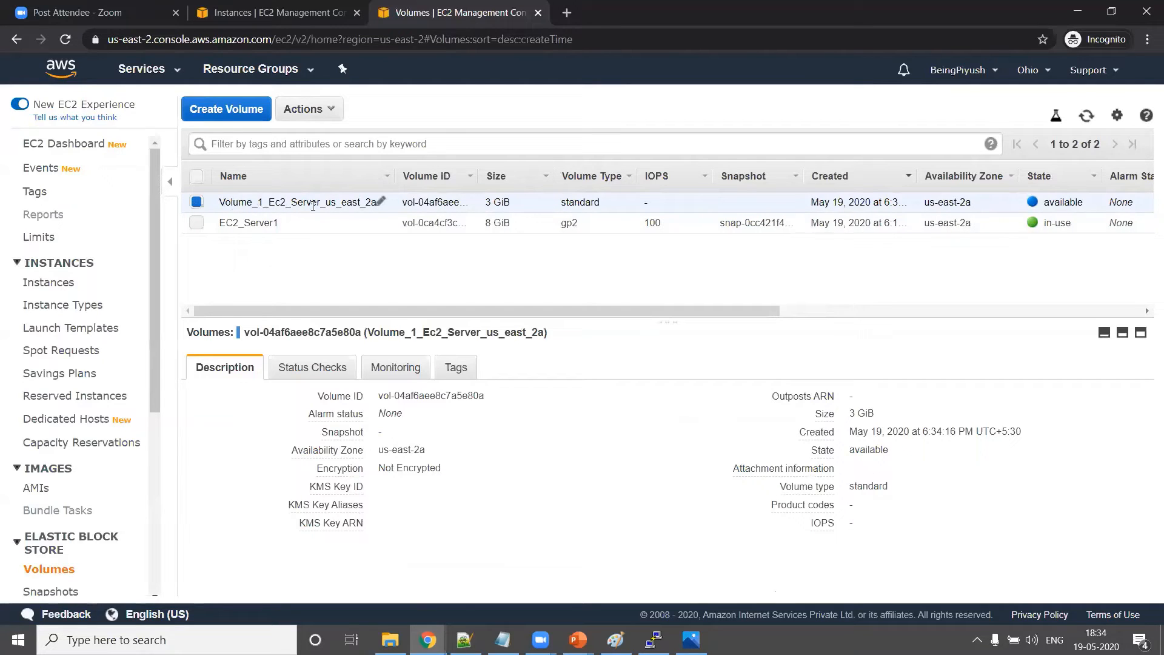
Check the volume's creation time, us-east-2a zone and available state, then draw a new diagram box
{"action": "triple_click", "coordinate": [861, 433]}
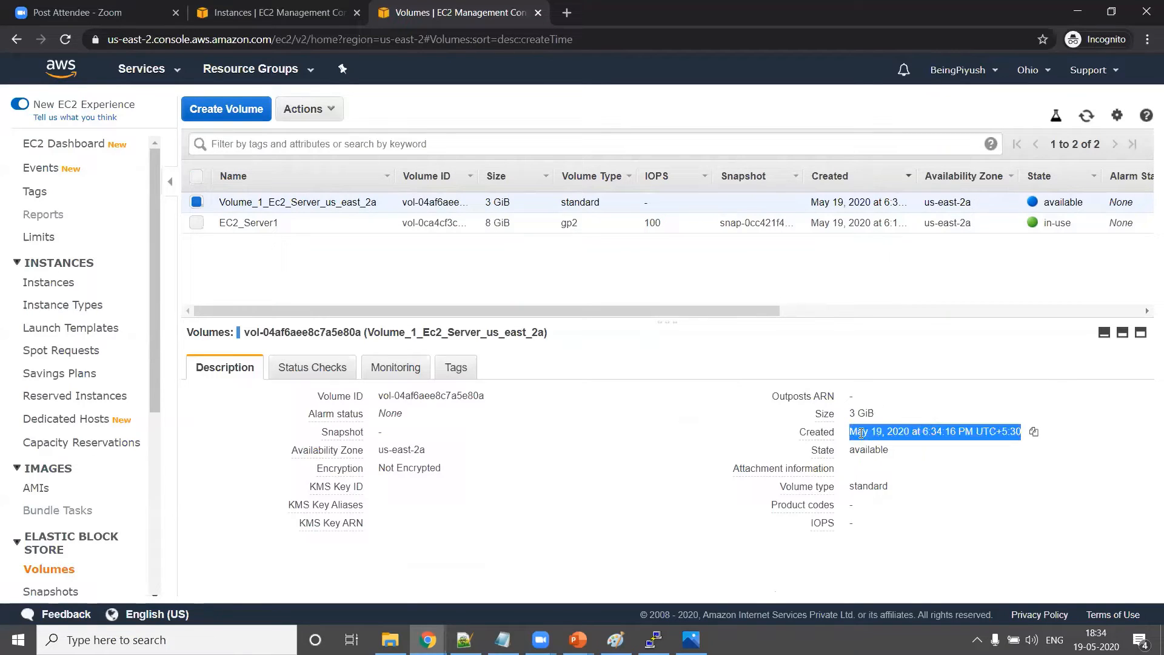
{"action": "double_click", "coordinate": [394, 450]}
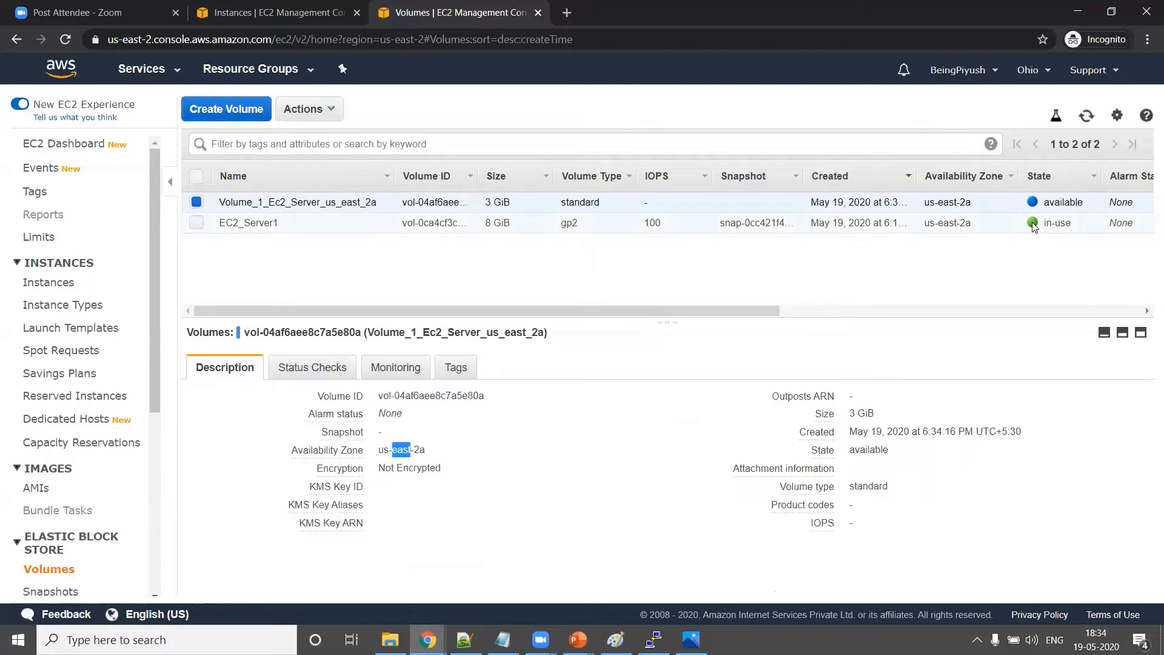
{"action": "triple_click", "coordinate": [1056, 202]}
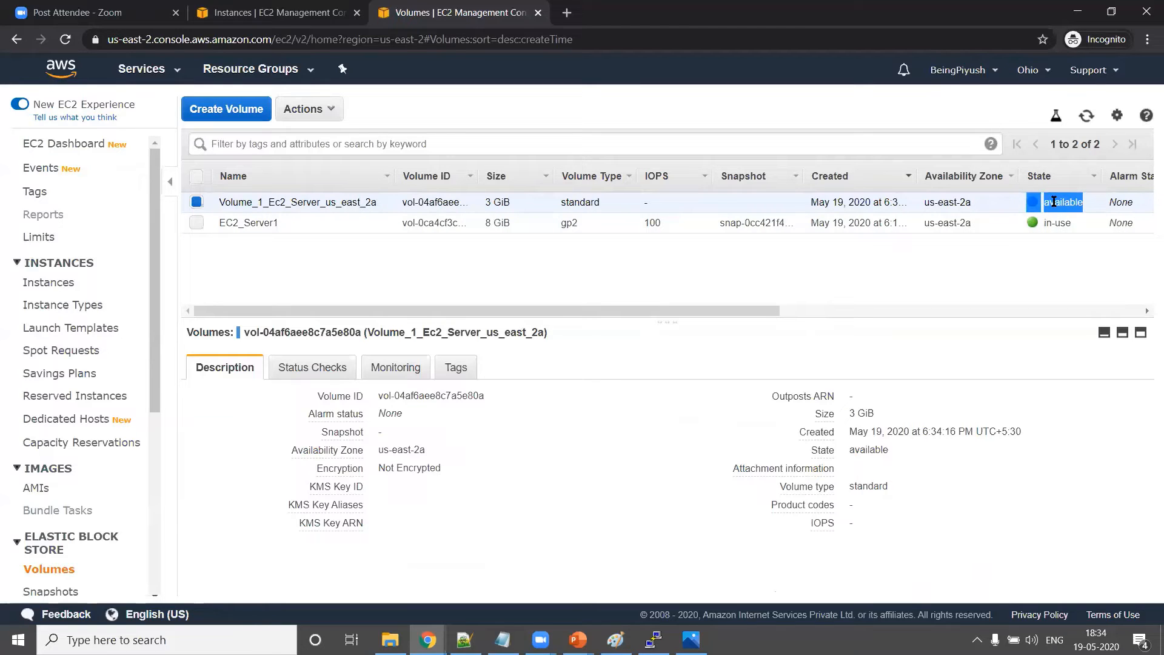
{"action": "left_click_drag", "start_coordinate": [665, 194], "coordinate": [840, 239]}
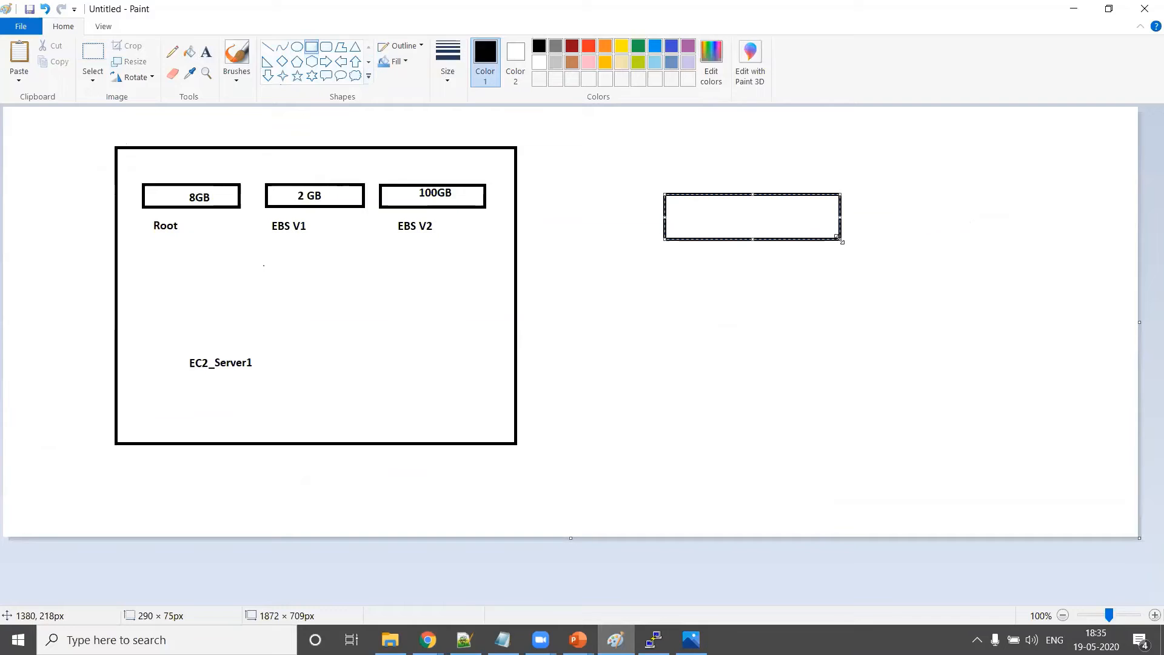
Label the right-hand box '3Gb M' and draw a left arrow from it to the EC2_Server1 box
{"action": "left_click", "coordinate": [206, 52]}
{"action": "left_click", "coordinate": [712, 219]}
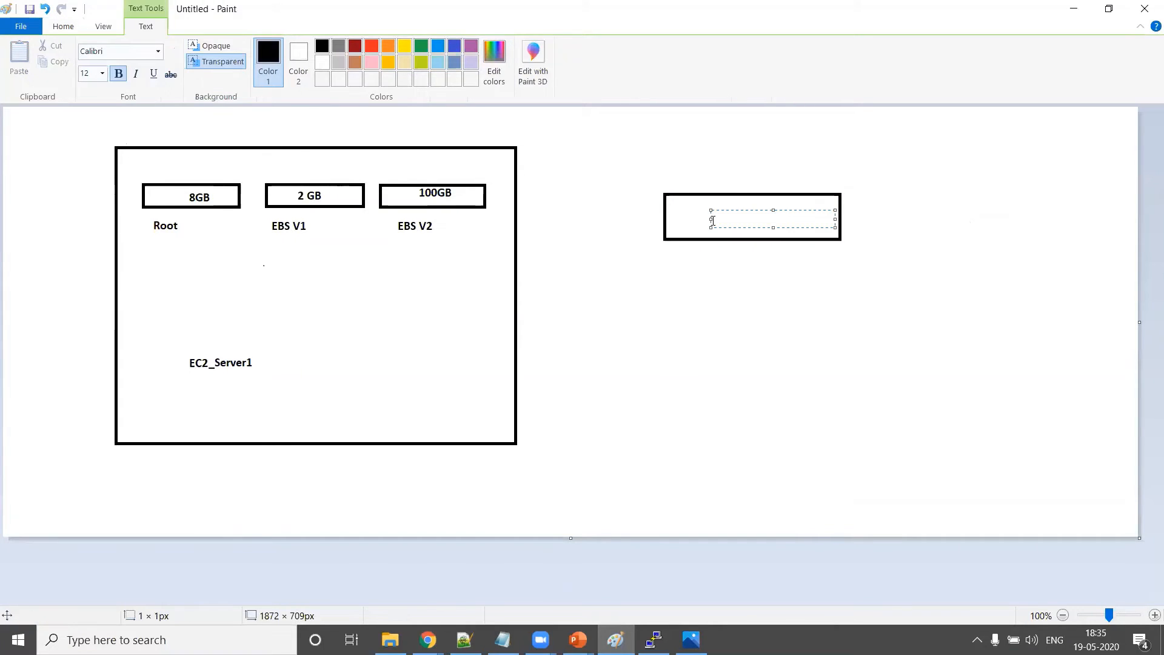
{"action": "type", "text": "3Gb Magnet"}
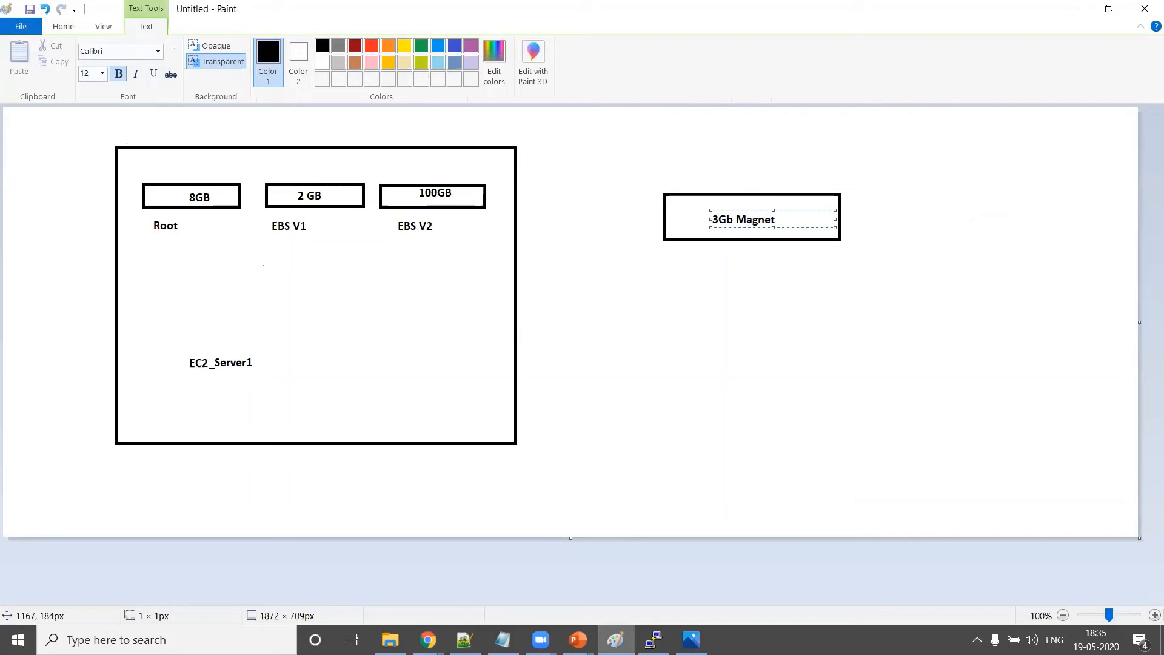
{"action": "key", "text": "BackSpace"}
{"action": "key", "text": "BackSpace"}
{"action": "key", "text": "BackSpace"}
{"action": "key", "text": "BackSpace"}
{"action": "key", "text": "BackSpace"}
{"action": "left_click", "coordinate": [776, 165]}
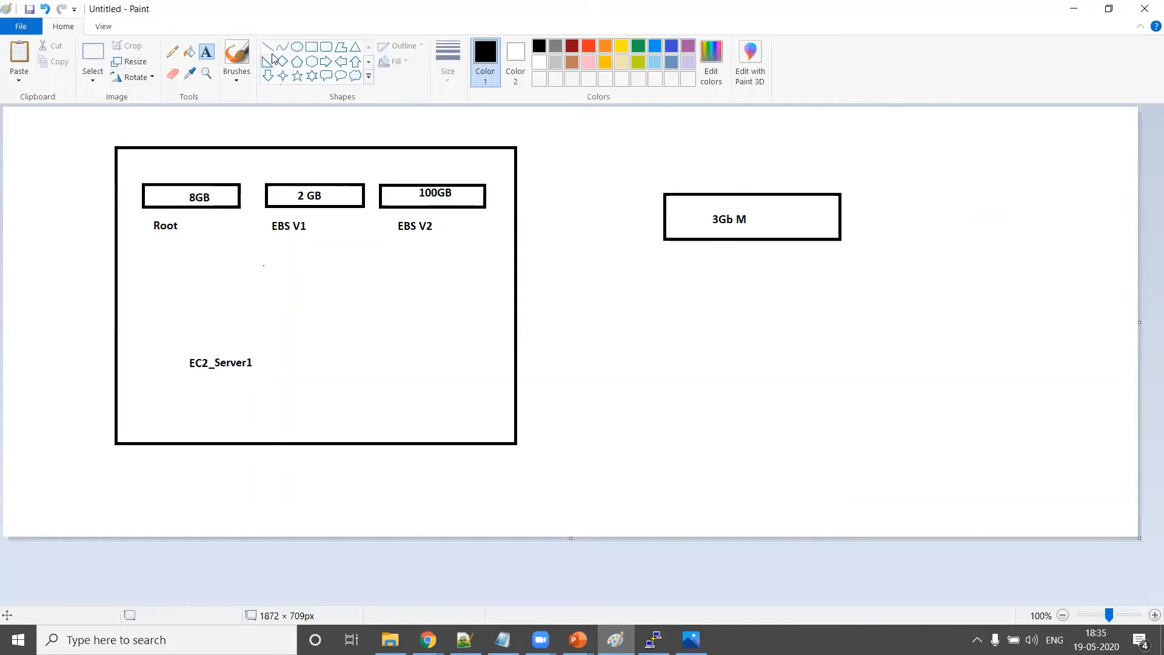
{"action": "left_click", "coordinate": [343, 66]}
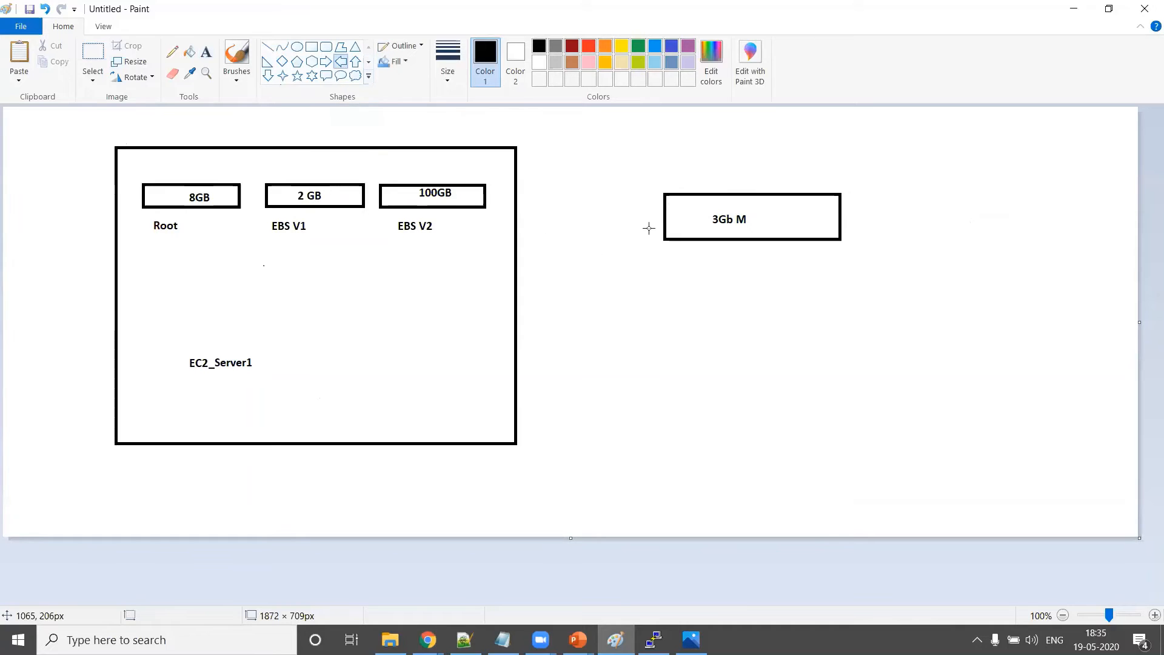
{"action": "left_click_drag", "start_coordinate": [656, 207], "coordinate": [510, 267]}
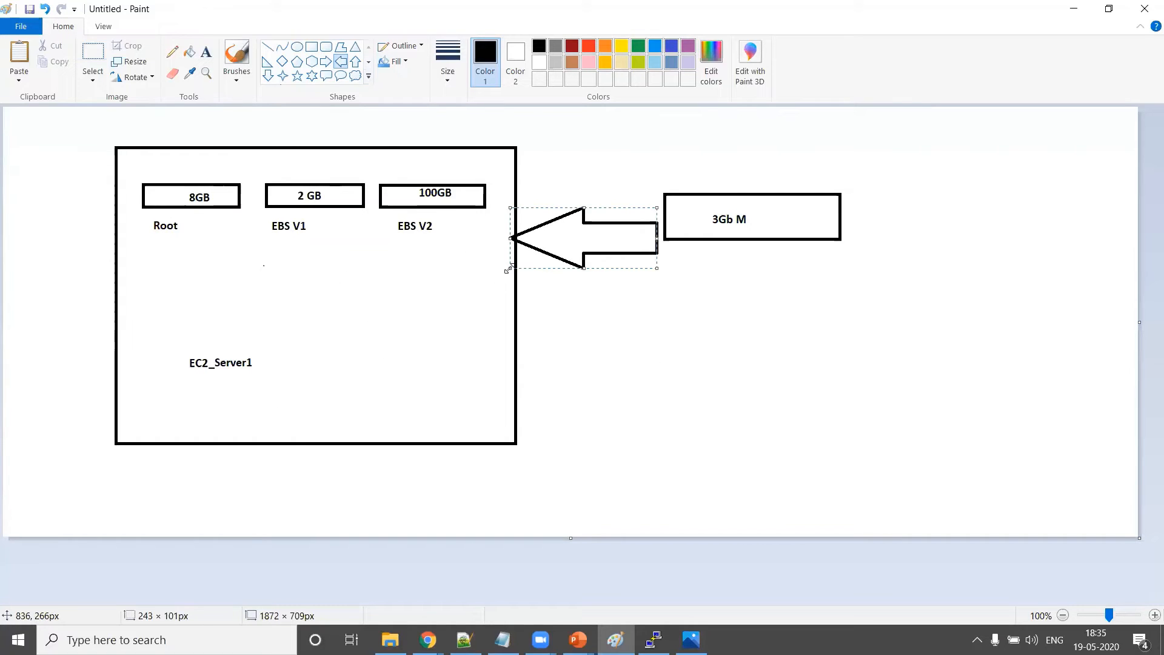
Start attaching the 3 GiB volume and select EC2_Server1 as the target instance
{"action": "mouse_move", "coordinate": [427, 640]}
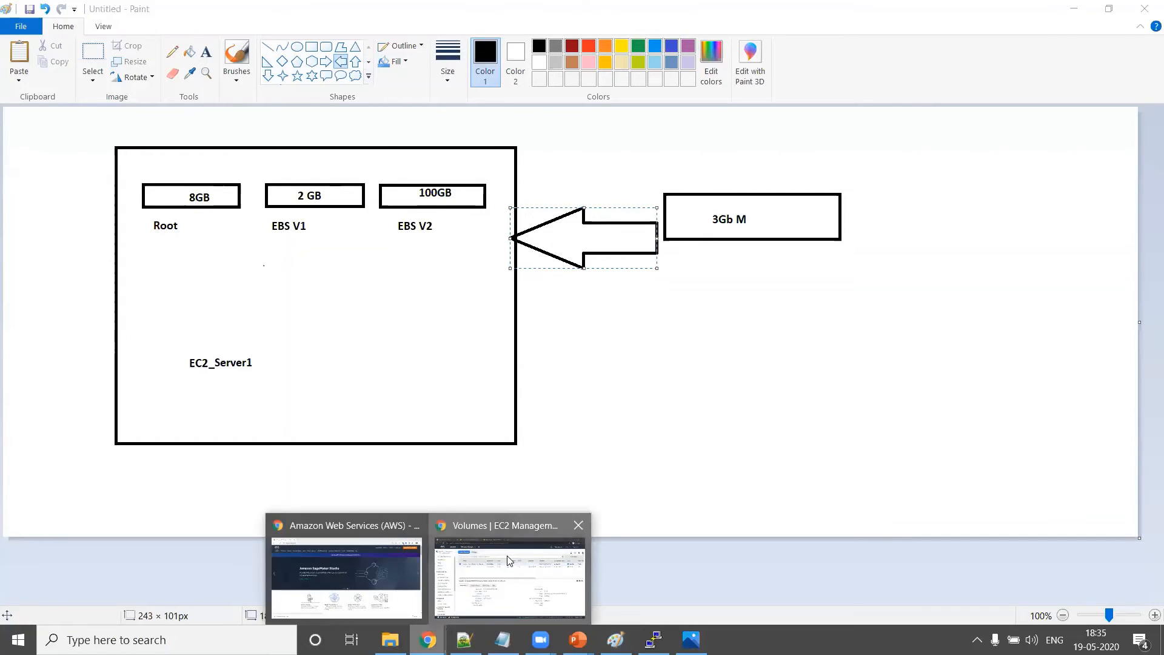
{"action": "left_click", "coordinate": [513, 567]}
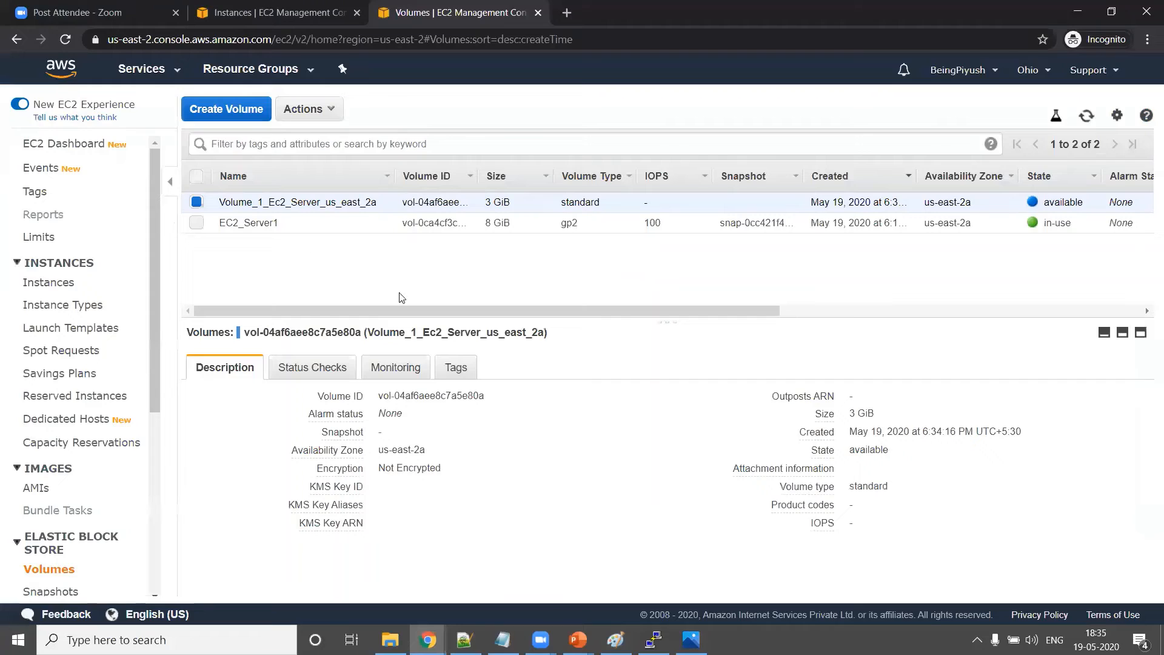
{"action": "left_click", "coordinate": [315, 113]}
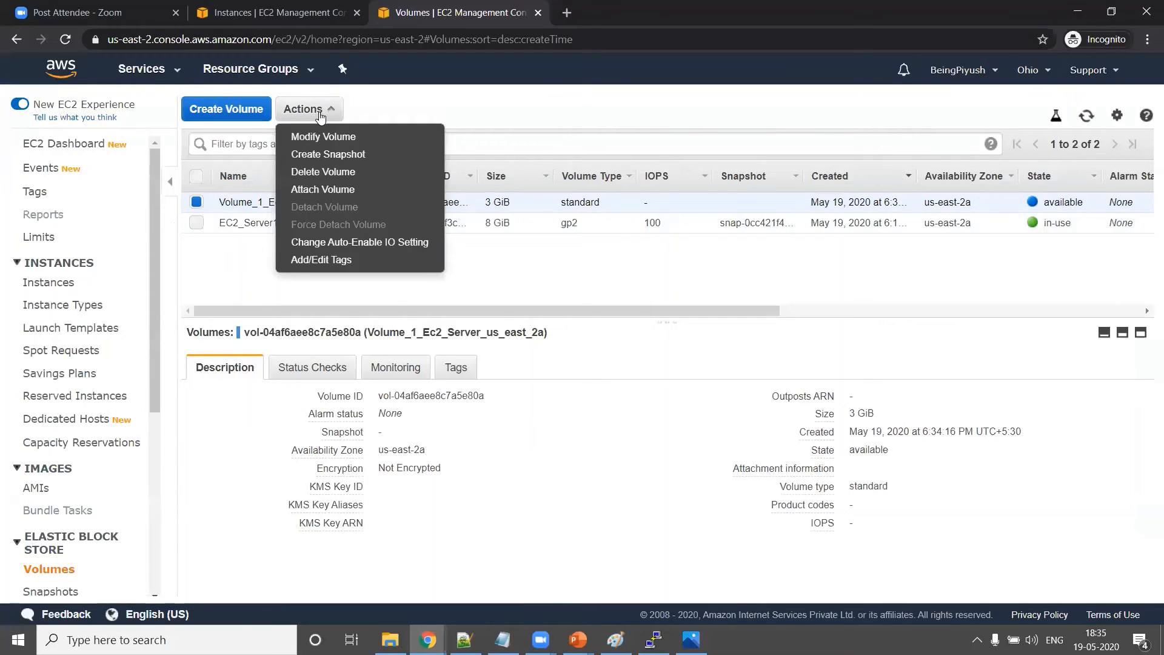
{"action": "left_click", "coordinate": [315, 190]}
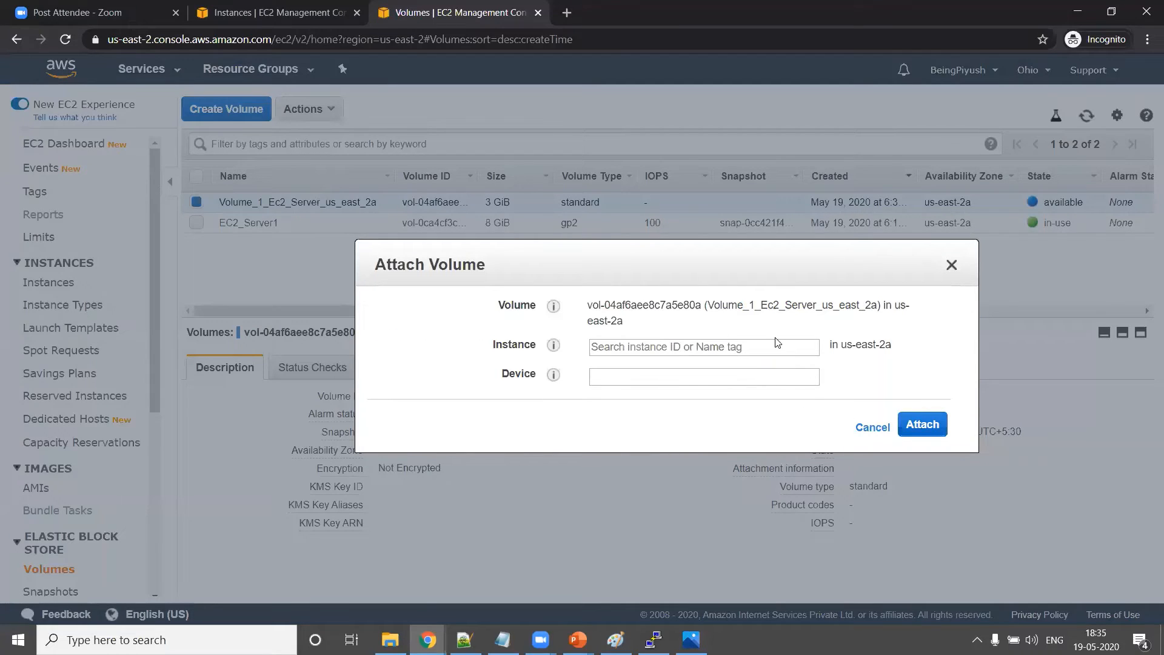
{"action": "triple_click", "coordinate": [859, 349]}
{"action": "left_click", "coordinate": [767, 350]}
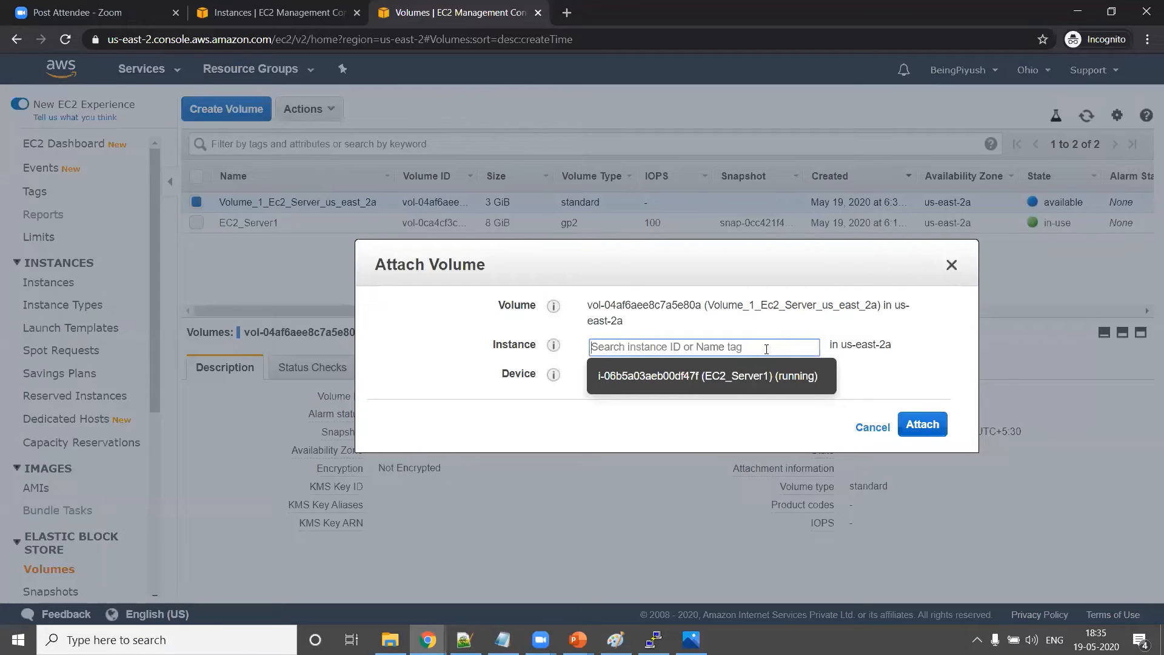
{"action": "left_click", "coordinate": [731, 383]}
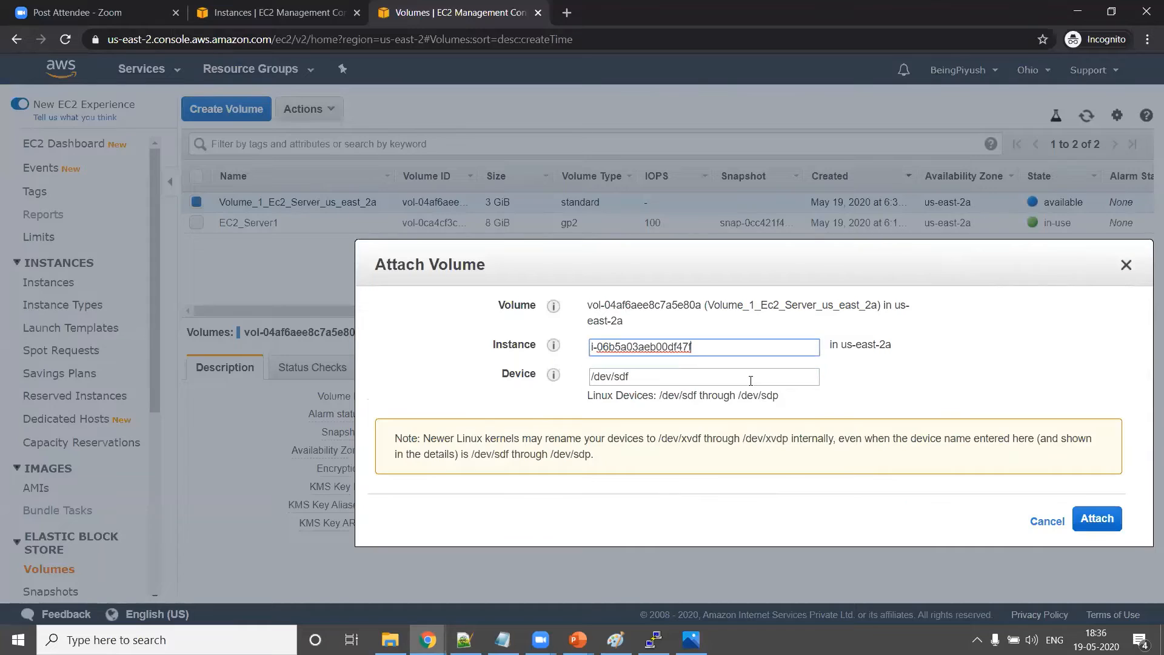
{"action": "left_click", "coordinate": [852, 372]}
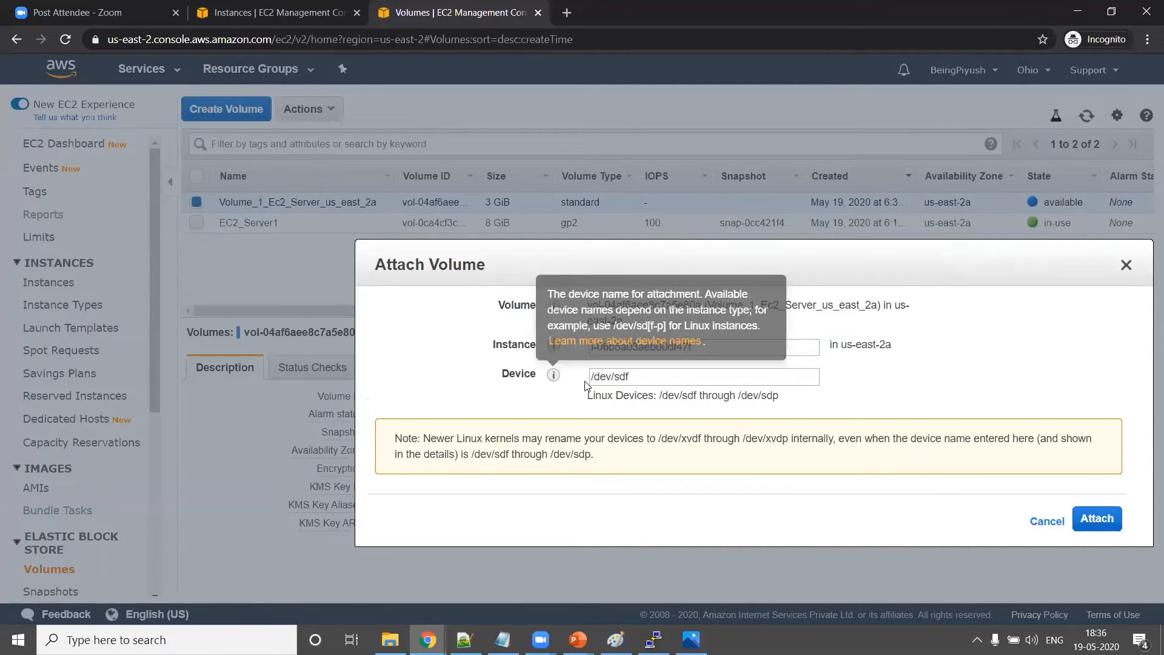
Keep device name /dev/sdf, noting it appears as /dev/xvdf, and attach the volume
{"action": "double_click", "coordinate": [637, 378]}
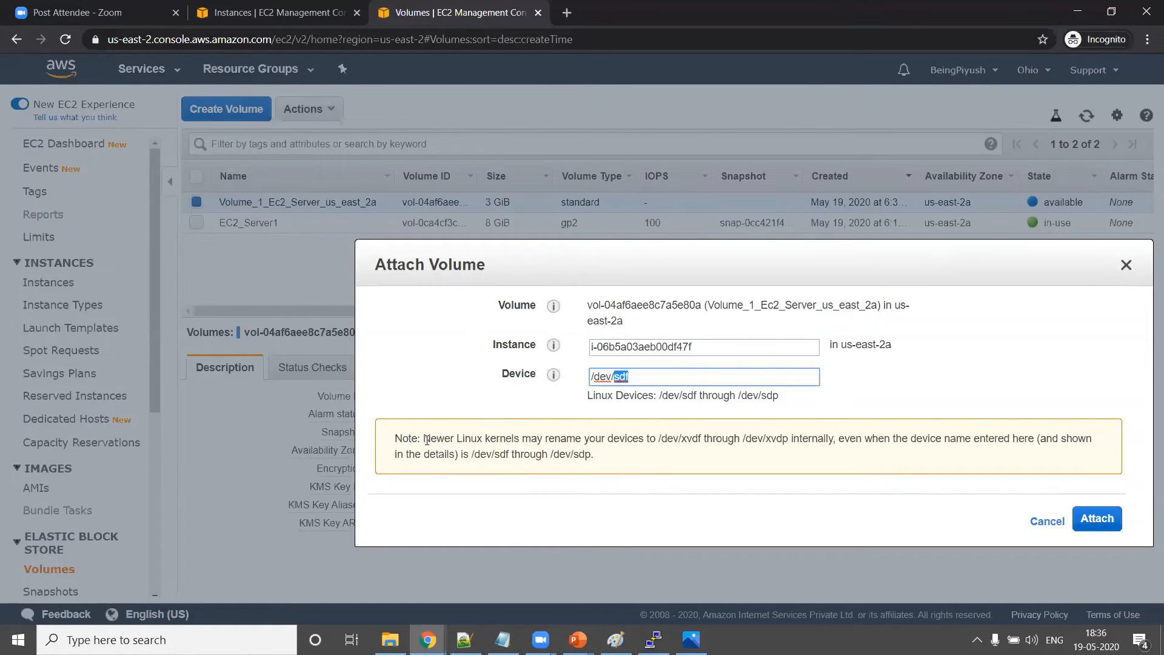
{"action": "left_click_drag", "start_coordinate": [424, 439], "coordinate": [628, 441]}
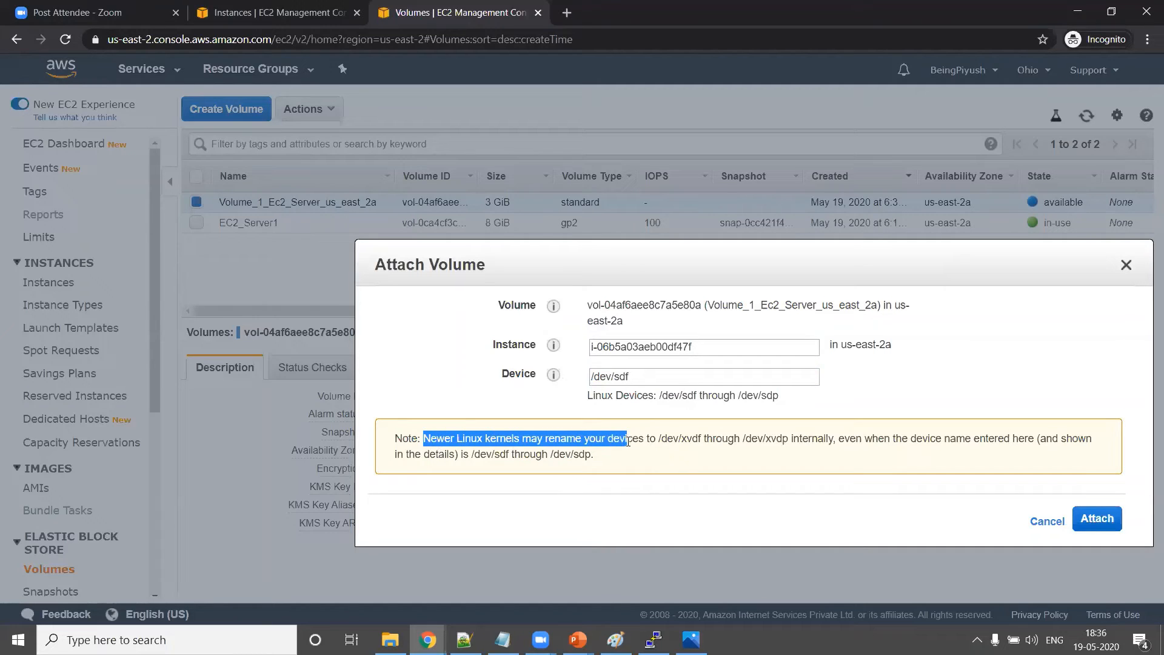
{"action": "triple_click", "coordinate": [638, 376]}
{"action": "left_click", "coordinate": [590, 433]}
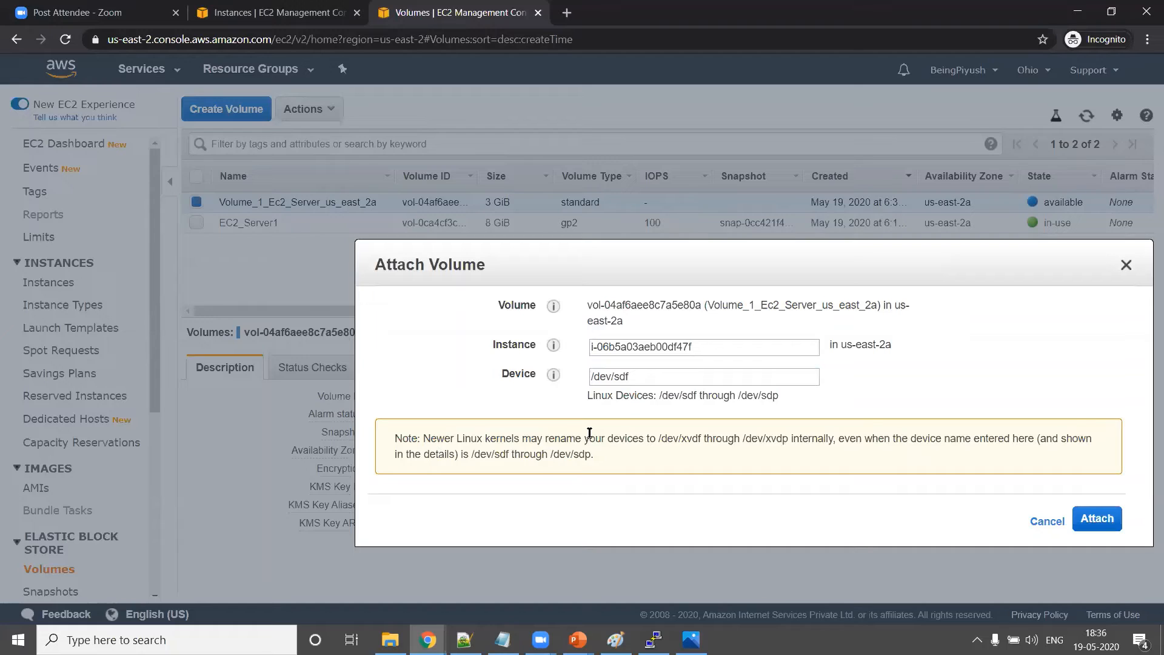
{"action": "left_click_drag", "start_coordinate": [631, 377], "coordinate": [575, 381]}
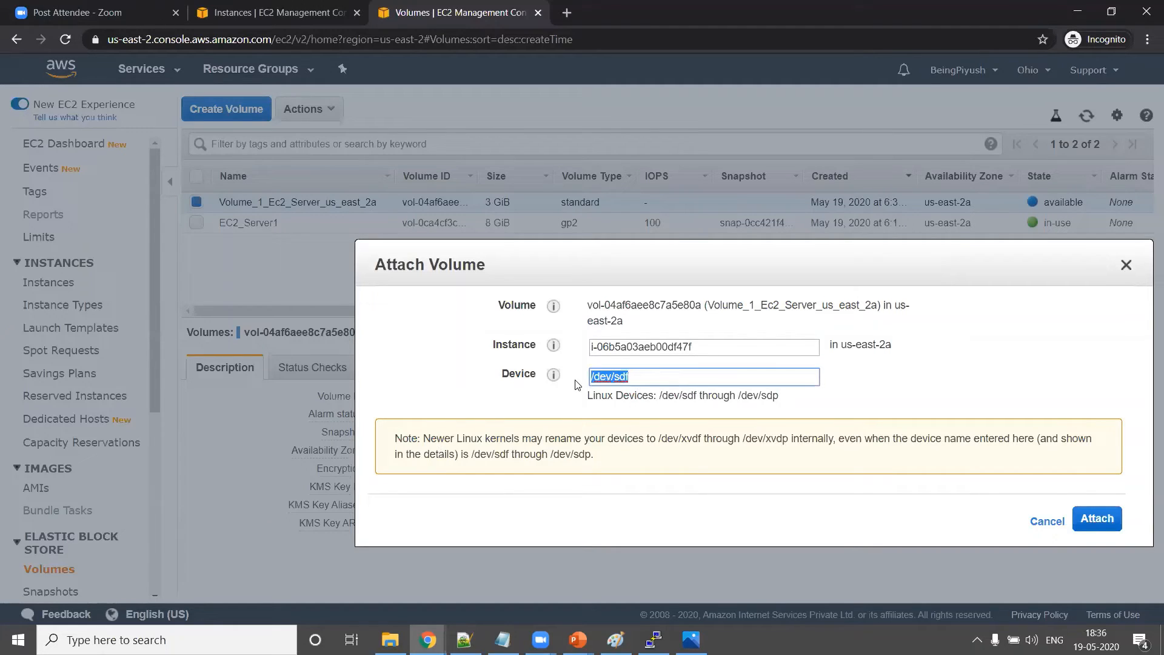
{"action": "triple_click", "coordinate": [512, 442]}
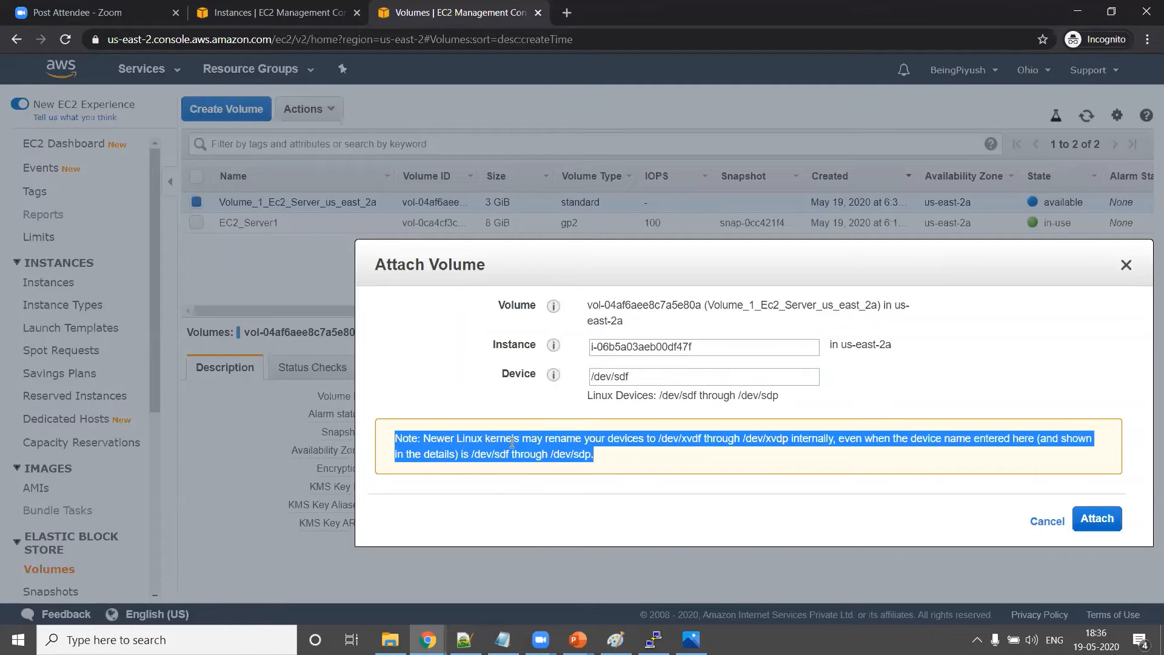
{"action": "left_click", "coordinate": [496, 442]}
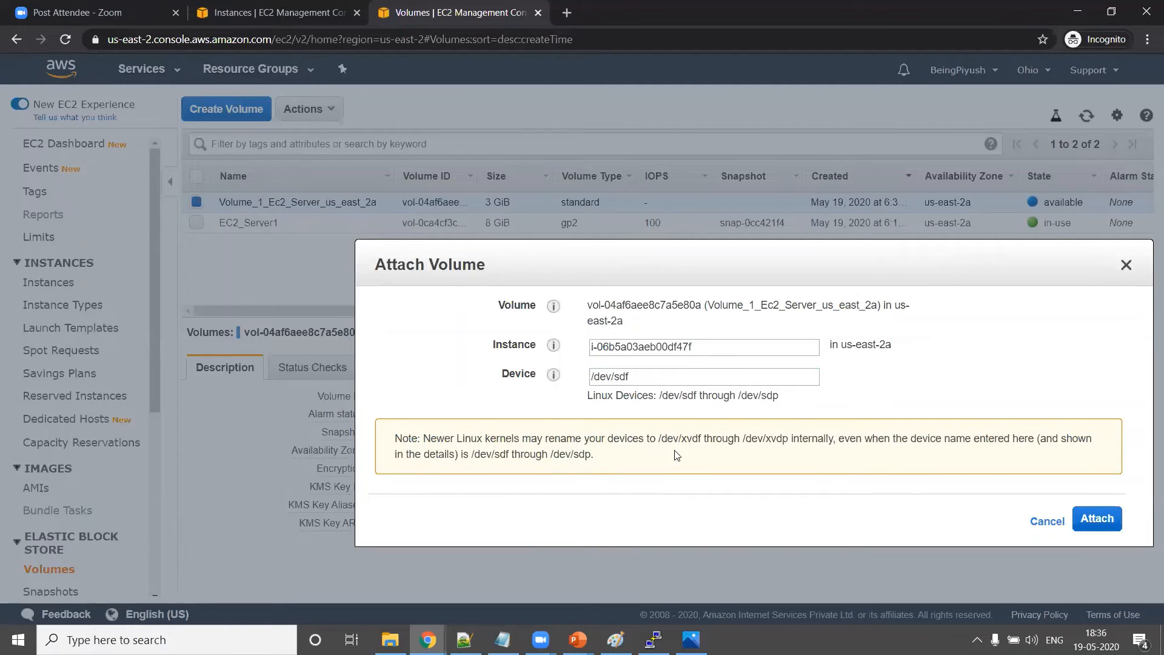
{"action": "left_click_drag", "start_coordinate": [660, 437], "coordinate": [707, 439]}
{"action": "left_click", "coordinate": [1096, 523]}
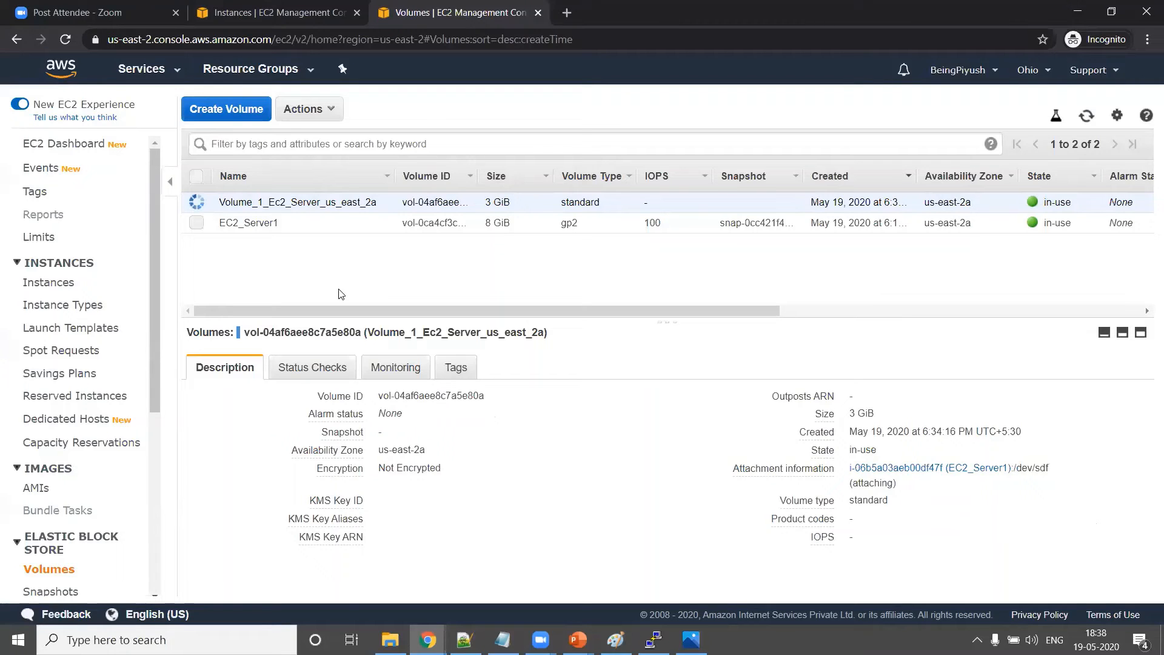
{"action": "key", "text": "alt+Tab"}
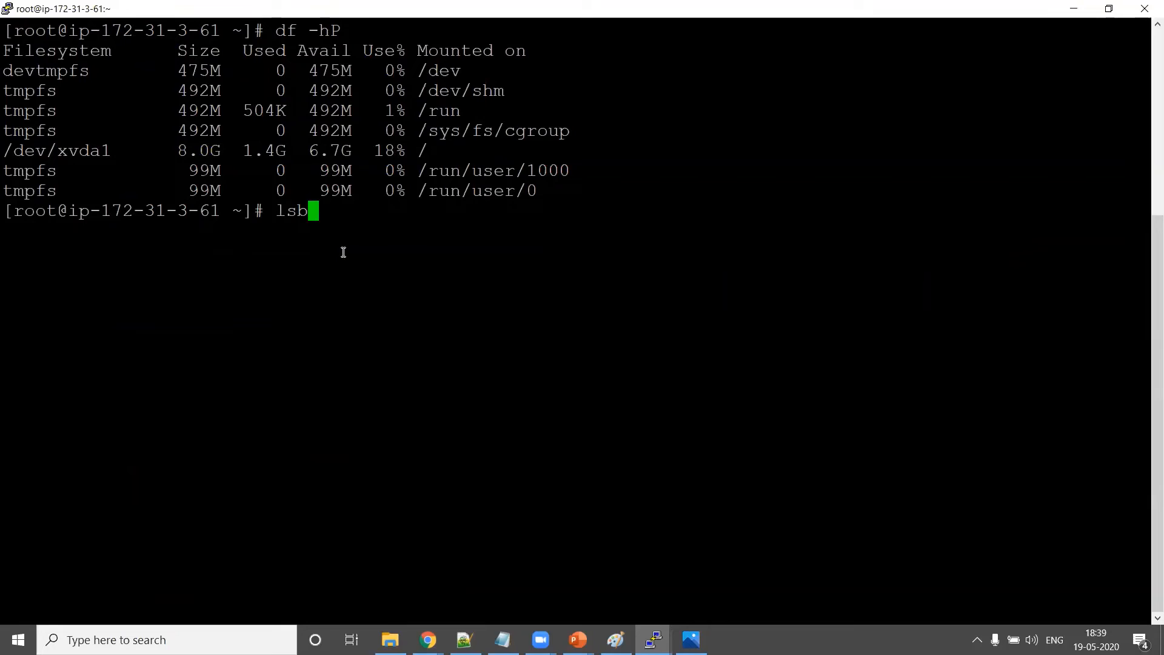
Run lsblk and examine the root partition xvda1 mounted at /
{"action": "type", "text": "lk"}
{"action": "key", "text": "Return"}
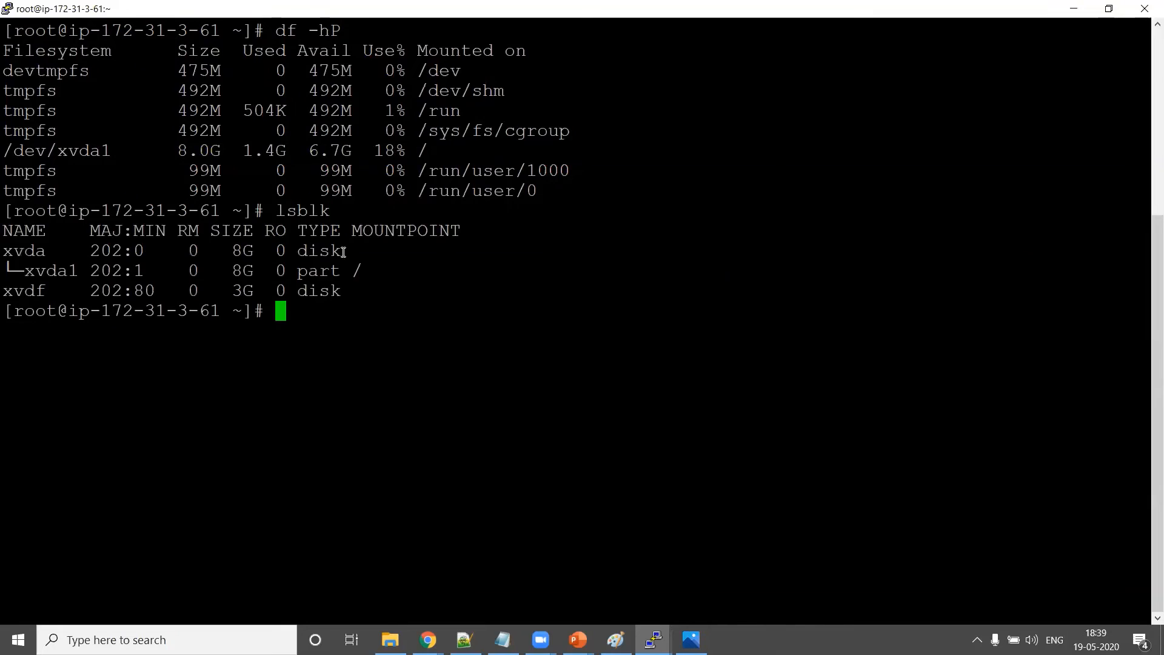
{"action": "double_click", "coordinate": [314, 212]}
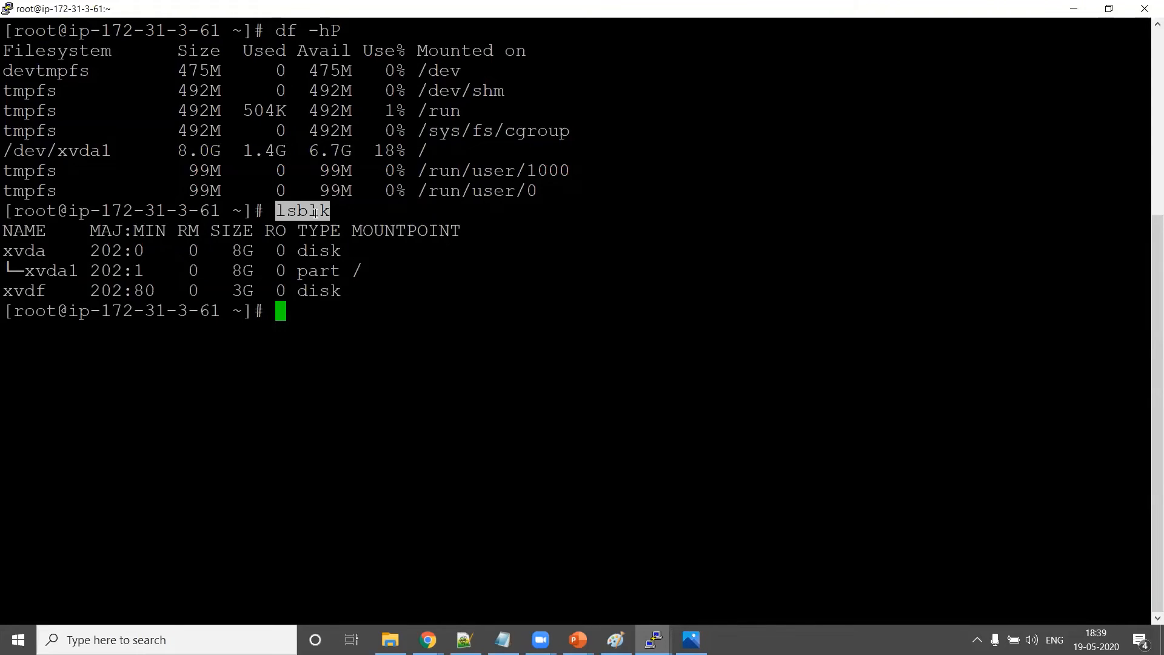
{"action": "triple_click", "coordinate": [53, 273]}
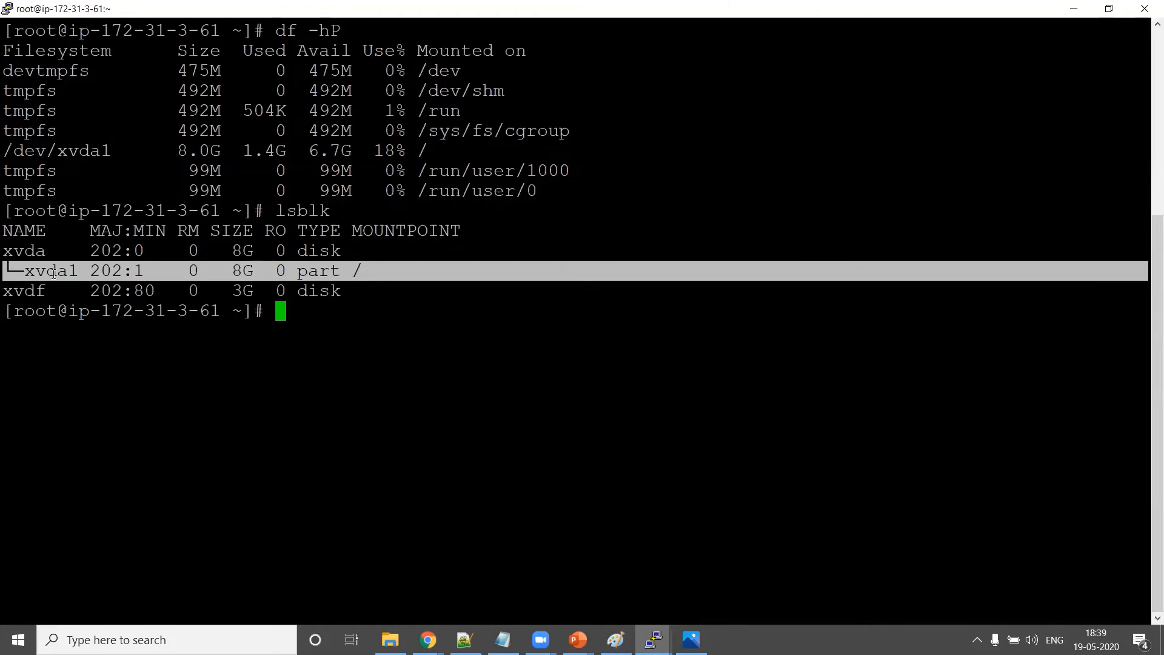
{"action": "left_click", "coordinate": [3, 250]}
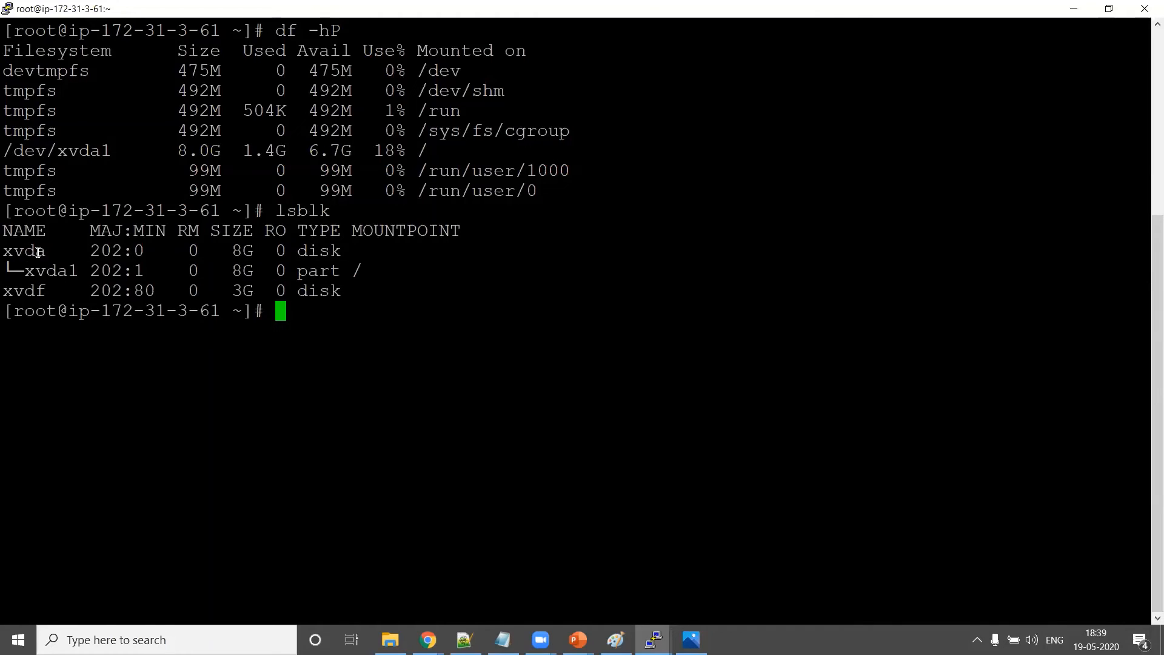
{"action": "double_click", "coordinate": [321, 276]}
{"action": "triple_click", "coordinate": [264, 271]}
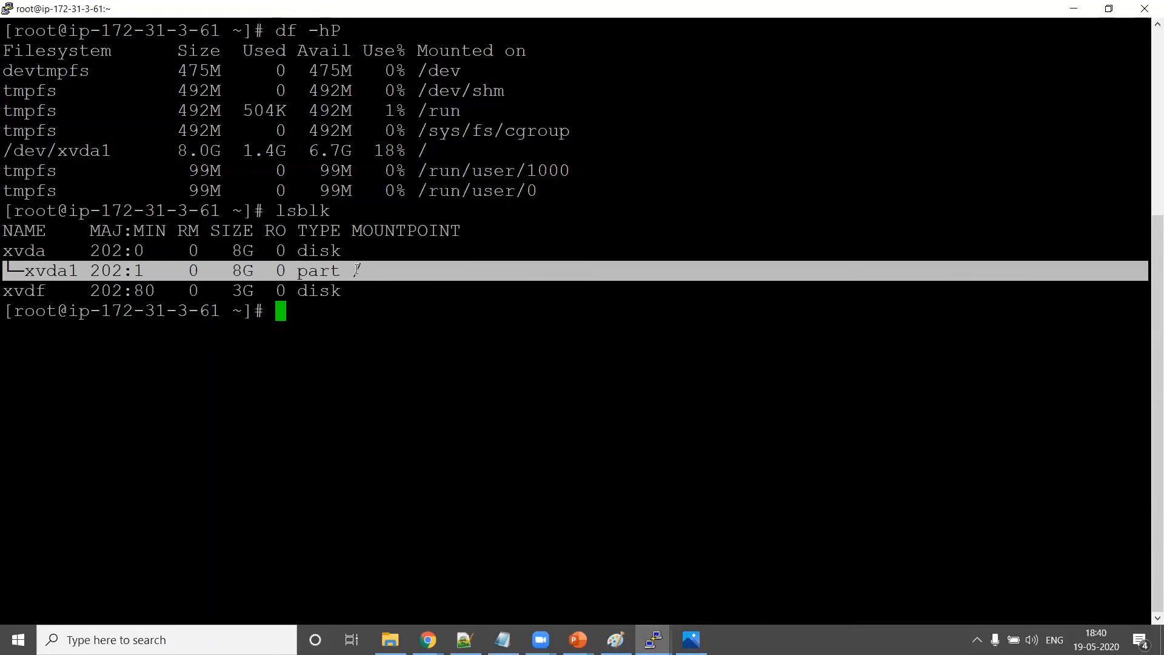
{"action": "double_click", "coordinate": [377, 270]}
{"action": "double_click", "coordinate": [355, 271]}
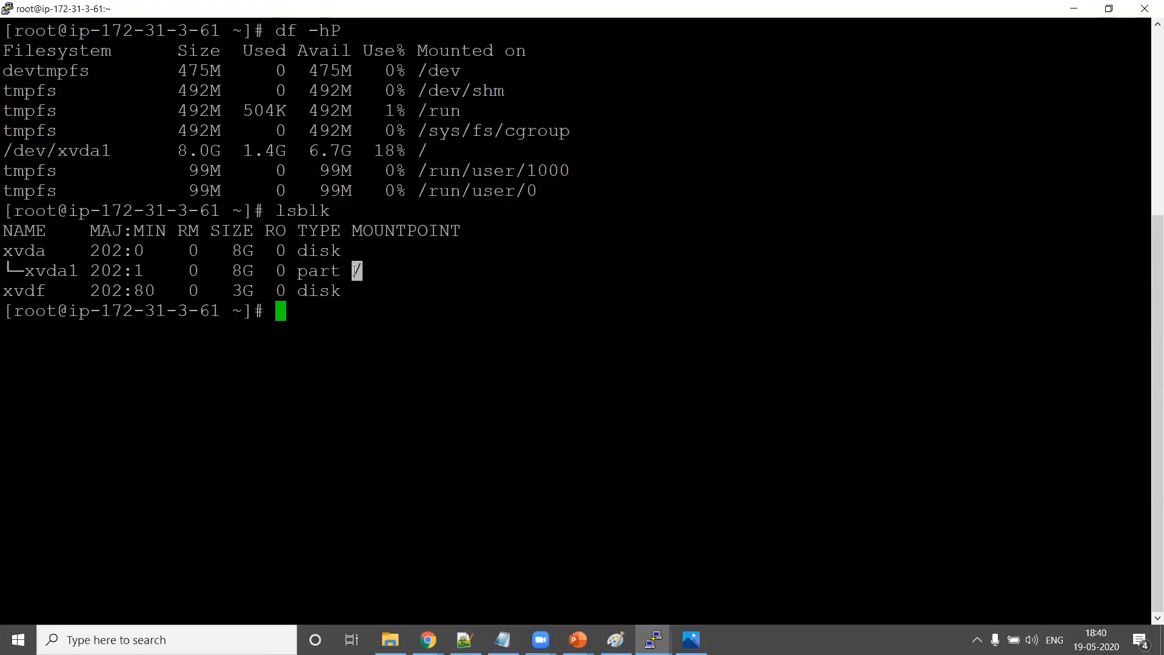
List the contents of the root directory with cd / and ls, and glance at the diagram
{"action": "type", "text": "cd /"}
{"action": "key", "text": "Return"}
{"action": "type", "text": "ls"}
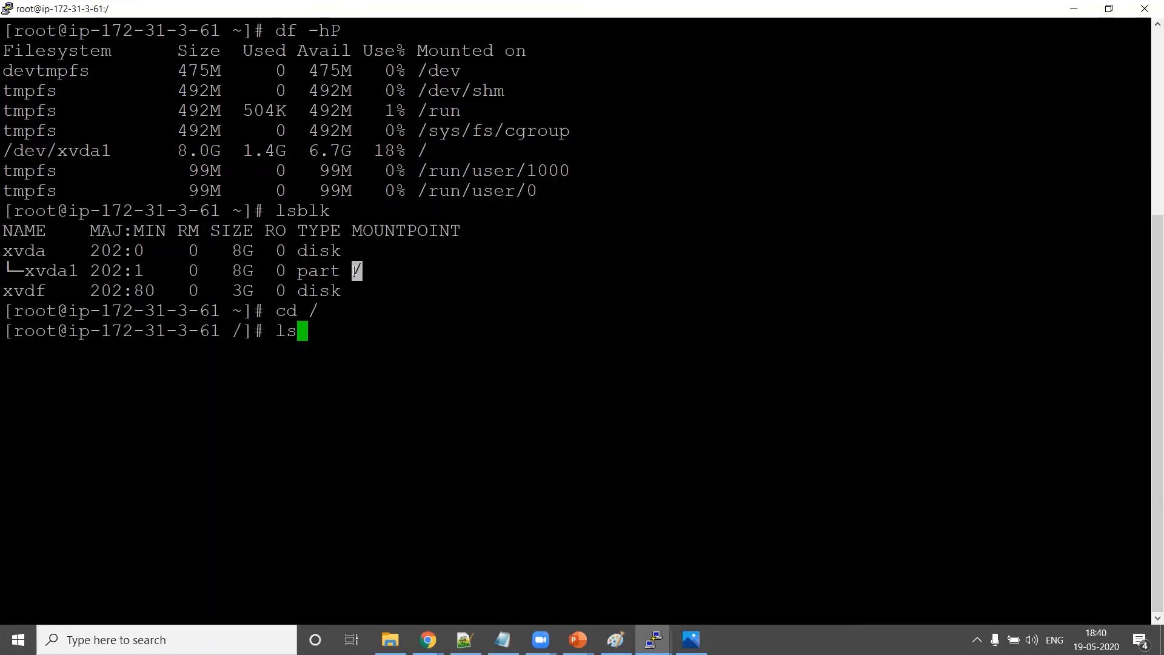
{"action": "key", "text": "Return"}
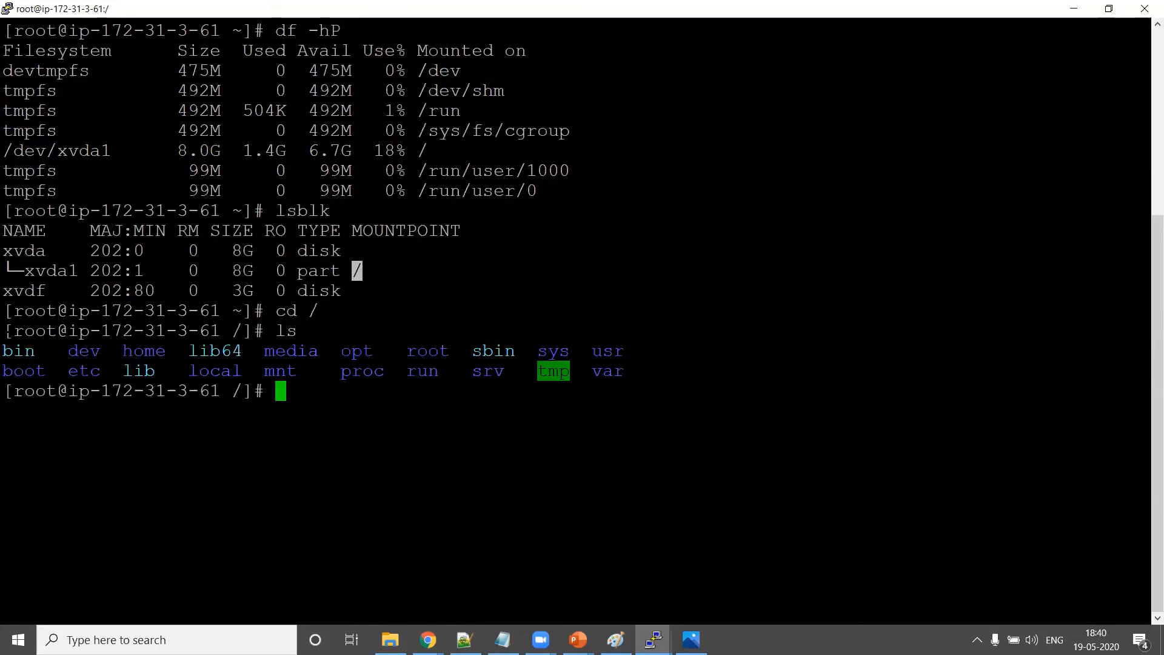
{"action": "left_click_drag", "start_coordinate": [5, 331], "coordinate": [653, 374]}
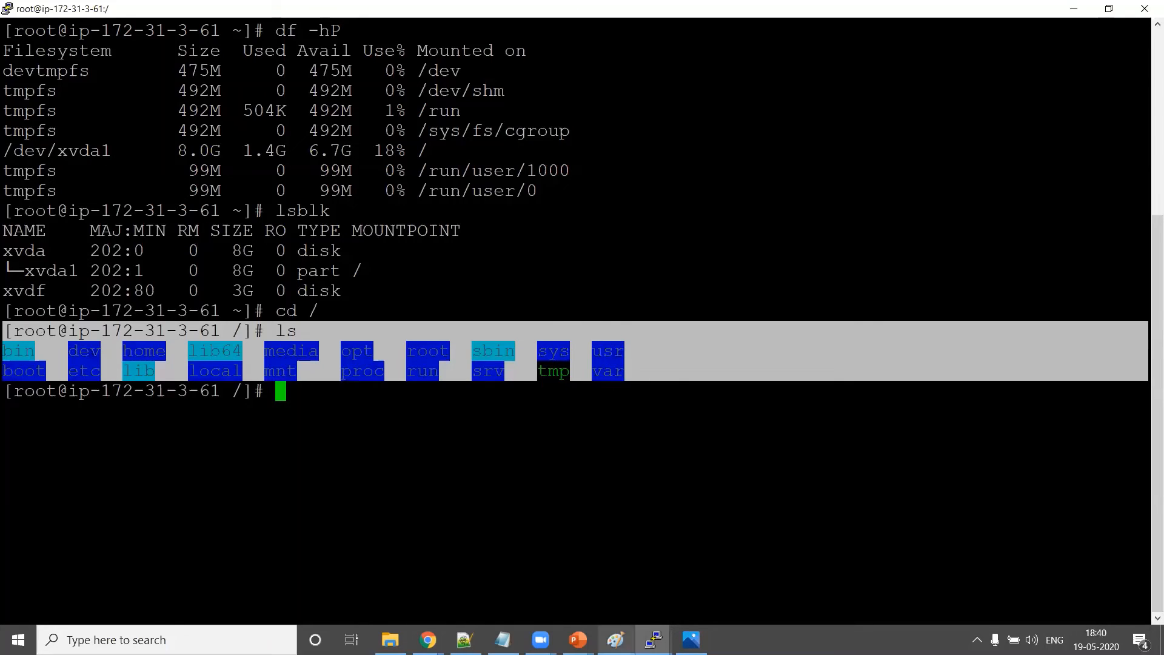
{"action": "left_click", "coordinate": [616, 640]}
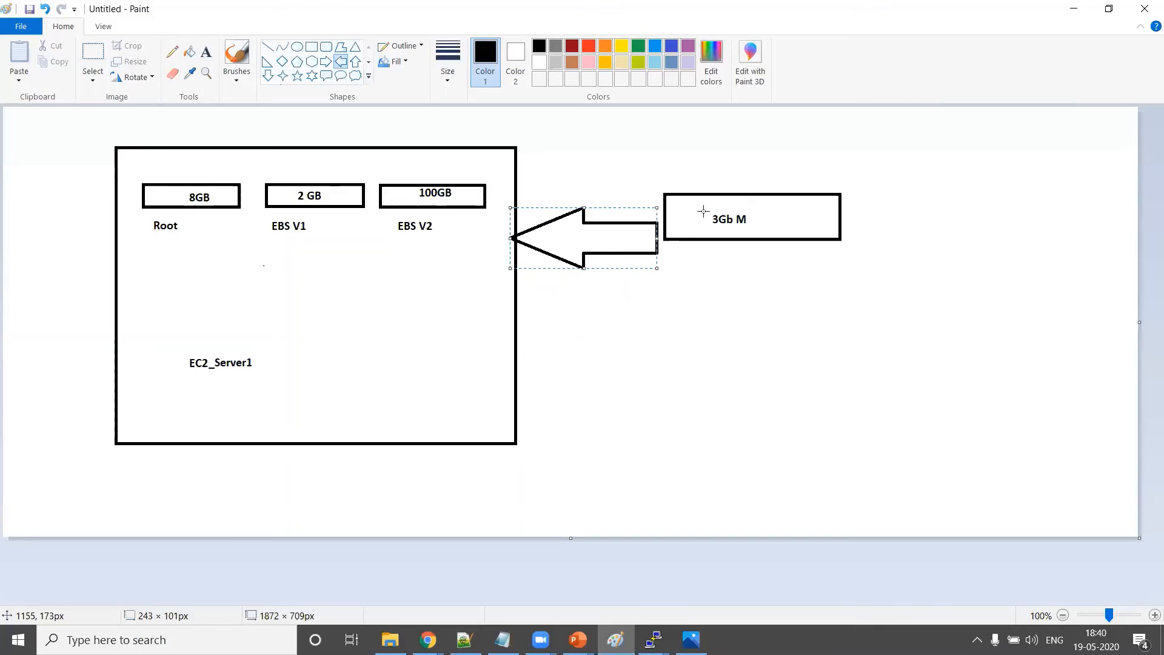
{"action": "key", "text": "alt+Tab"}
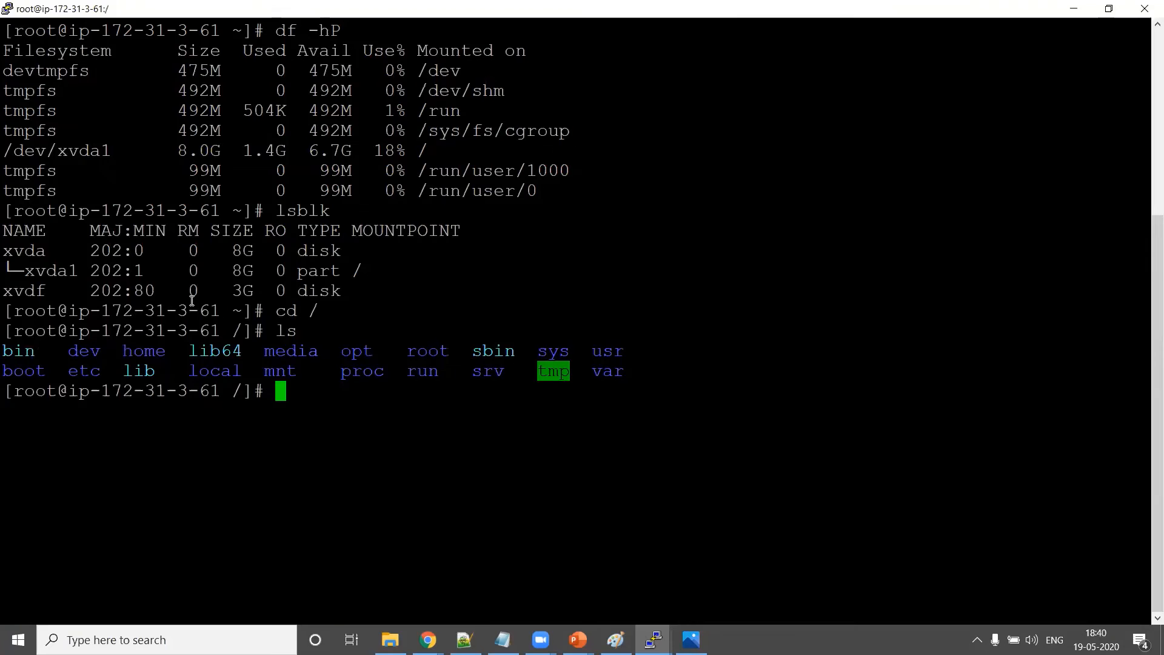
Return home and point out the new 3G disk xvdf with no mount point
{"action": "double_click", "coordinate": [242, 291]}
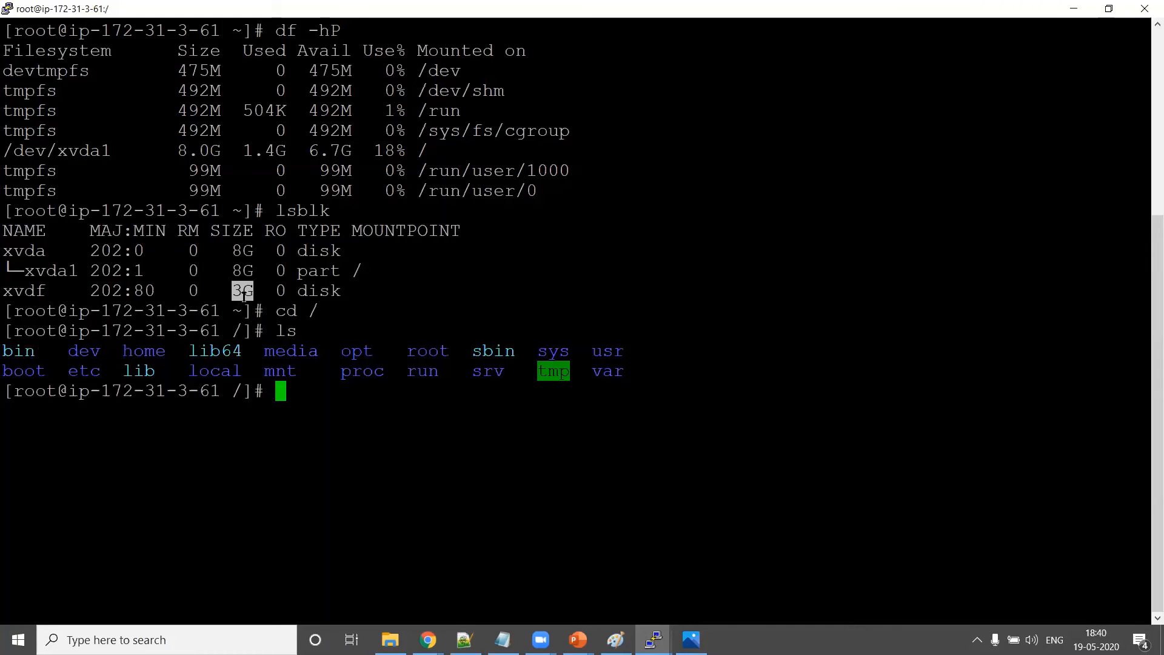
{"action": "left_click", "coordinate": [363, 287]}
{"action": "type", "text": "cd"}
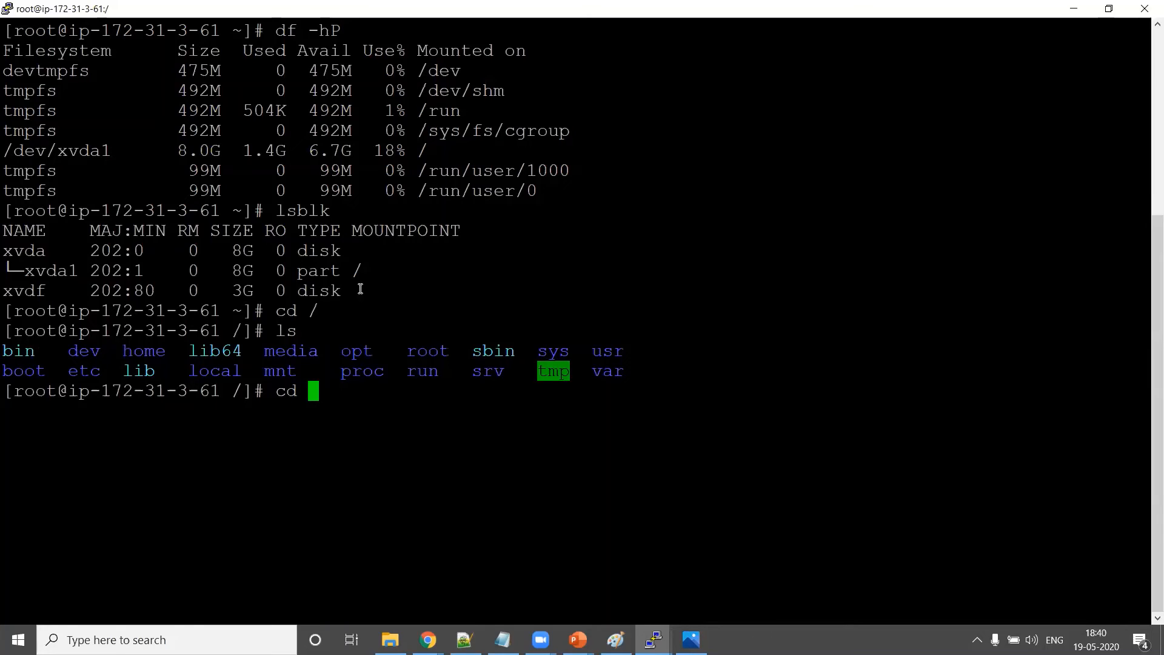
{"action": "double_click", "coordinate": [18, 290]}
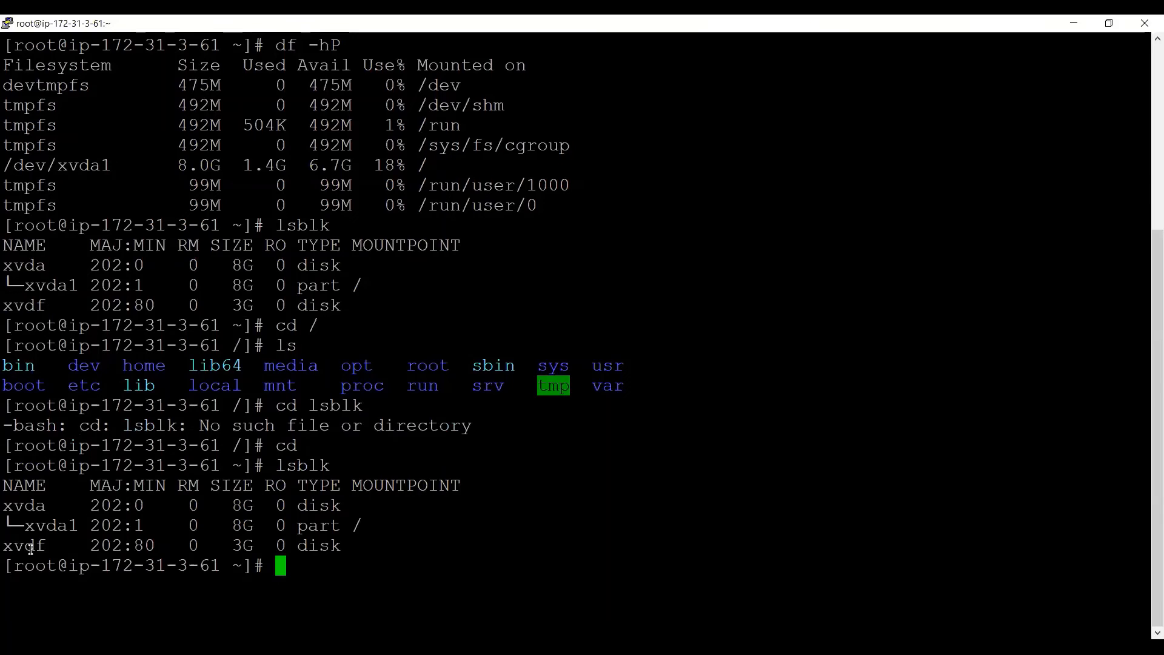
{"action": "double_click", "coordinate": [32, 546]}
Compose a file -s check on the root disk /dev/xvda
{"action": "left_click", "coordinate": [367, 548]}
{"action": "type", "text": "file -s"}
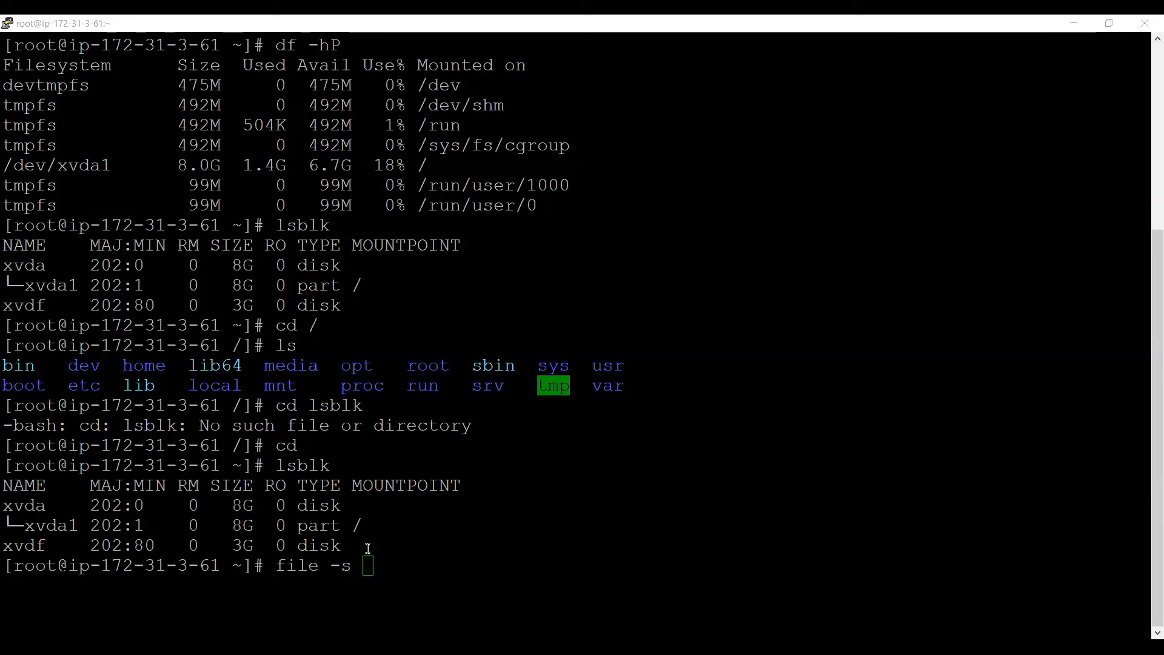
{"action": "left_click", "coordinate": [367, 548]}
{"action": "type", "text": "/dev/"}
{"action": "double_click", "coordinate": [29, 506]}
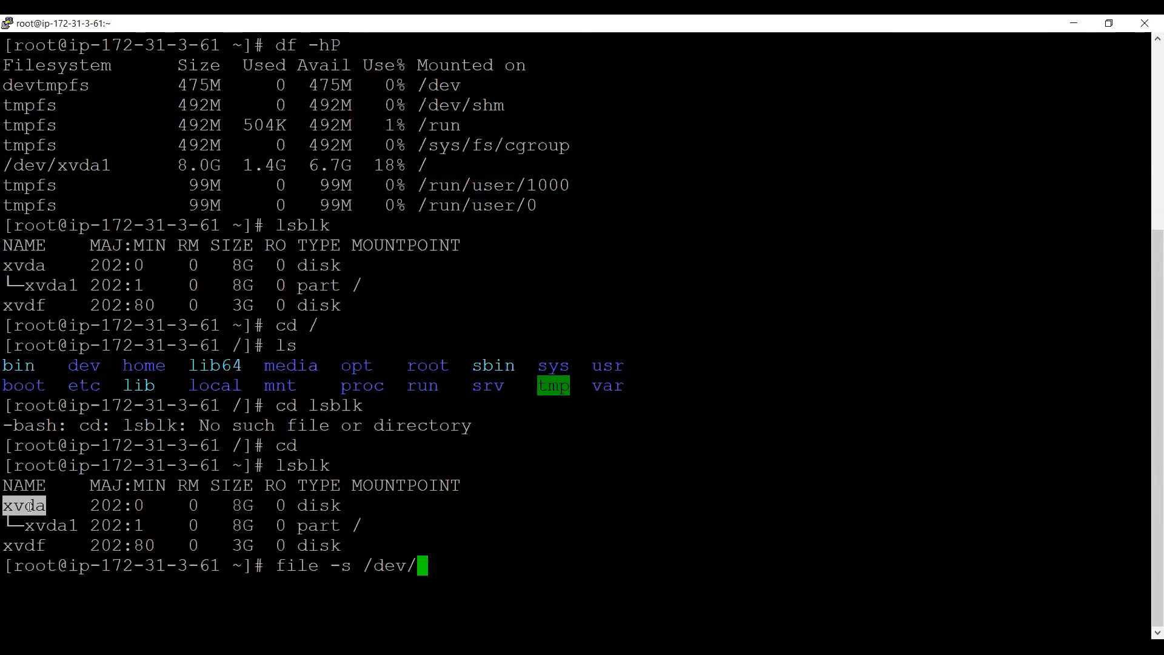
{"action": "right_click", "coordinate": [29, 506]}
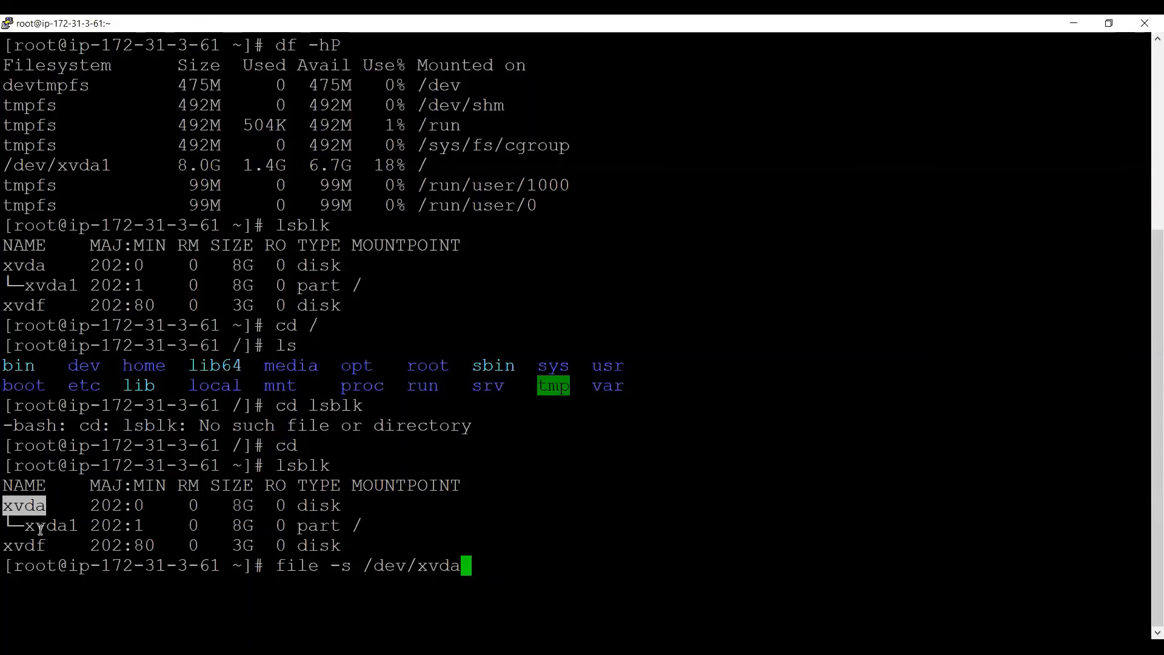
{"action": "double_click", "coordinate": [42, 525]}
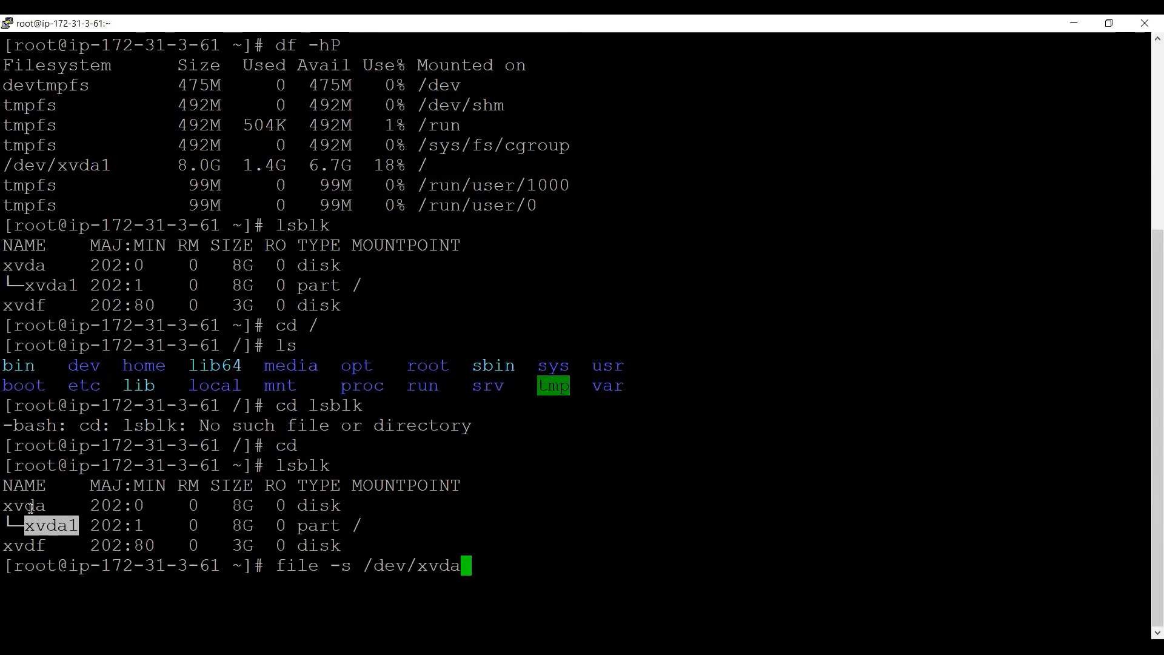
{"action": "double_click", "coordinate": [315, 507]}
{"action": "double_click", "coordinate": [321, 525]}
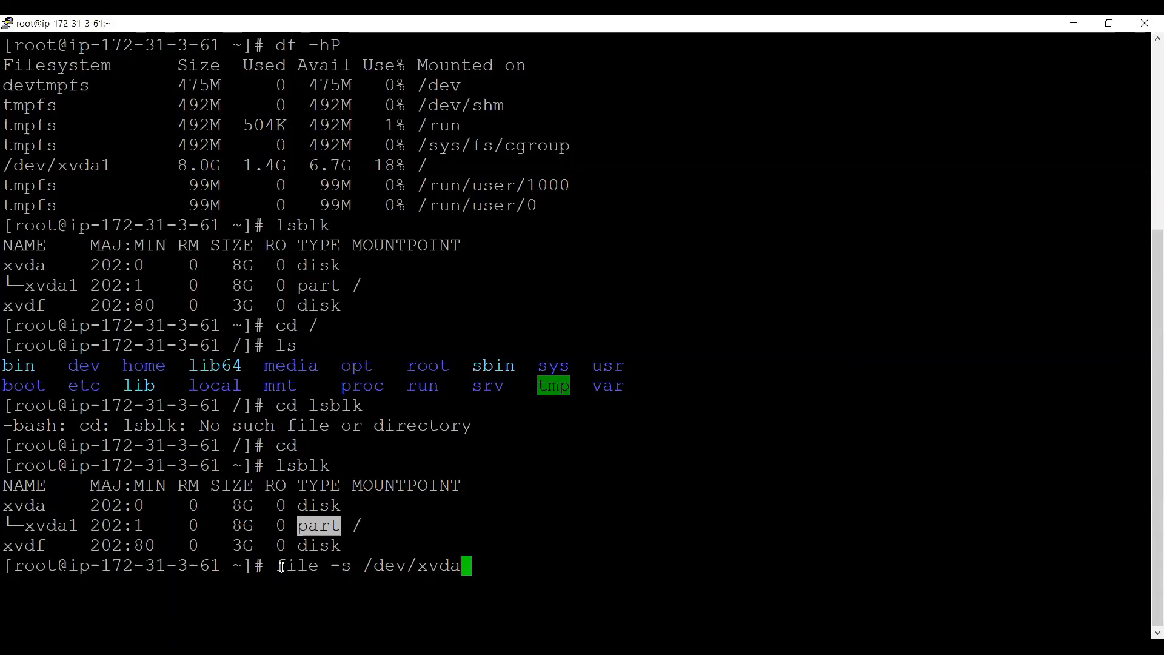
Run the check and confirm /dev/xvda holds an x86 boot sector with a partition table
{"action": "double_click", "coordinate": [413, 565]}
{"action": "left_click", "coordinate": [412, 565]}
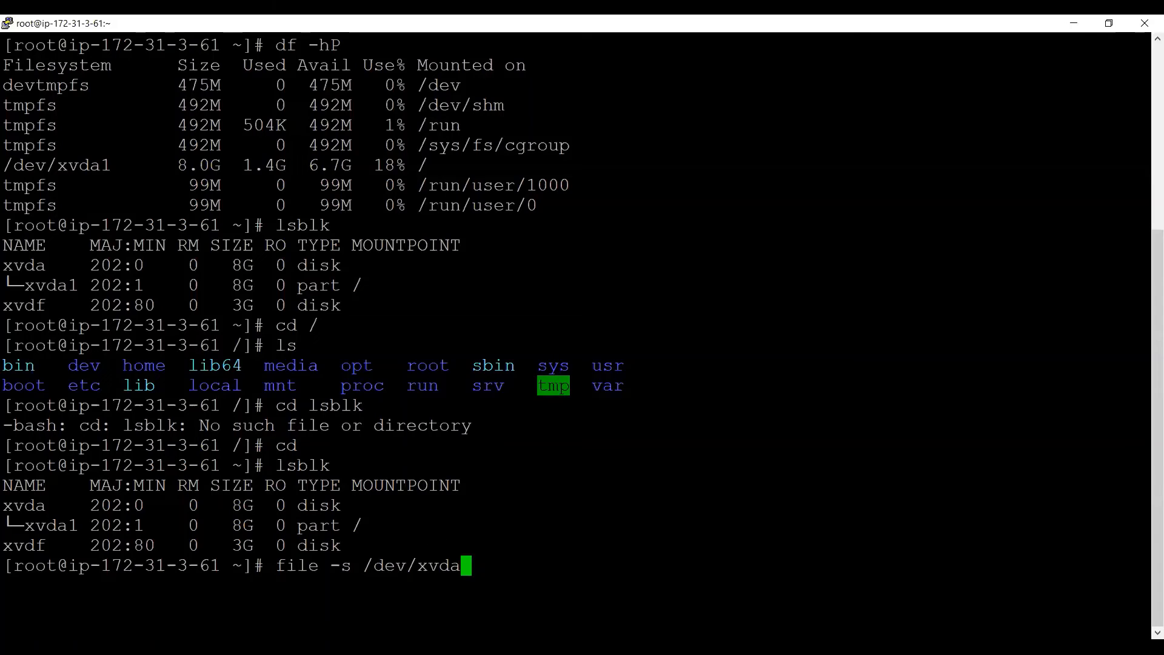
{"action": "key", "text": "Return"}
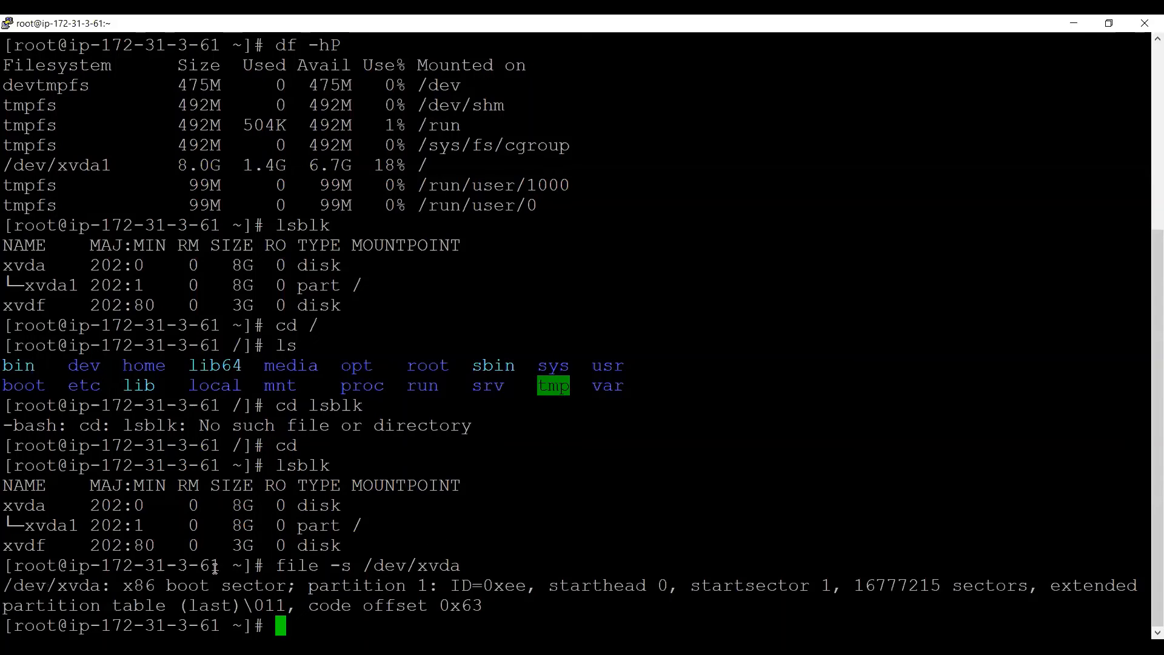
{"action": "double_click", "coordinate": [189, 584]}
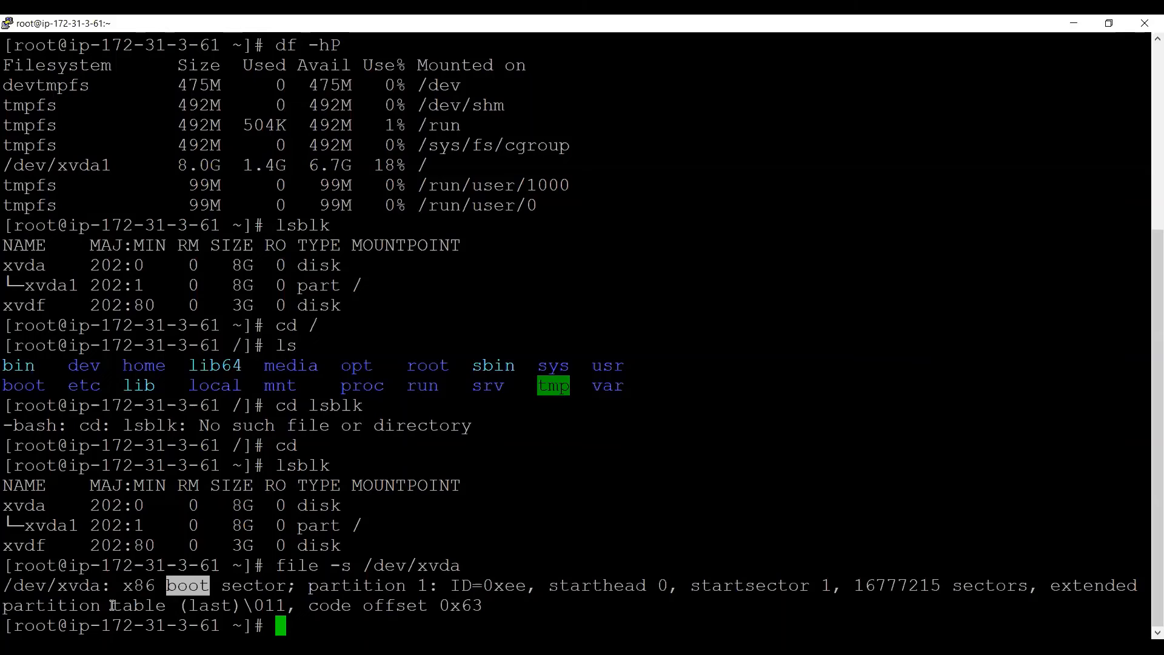
{"action": "left_click_drag", "start_coordinate": [113, 605], "coordinate": [111, 606]}
{"action": "left_click_drag", "start_coordinate": [3, 605], "coordinate": [169, 609]}
{"action": "left_click", "coordinate": [381, 534]}
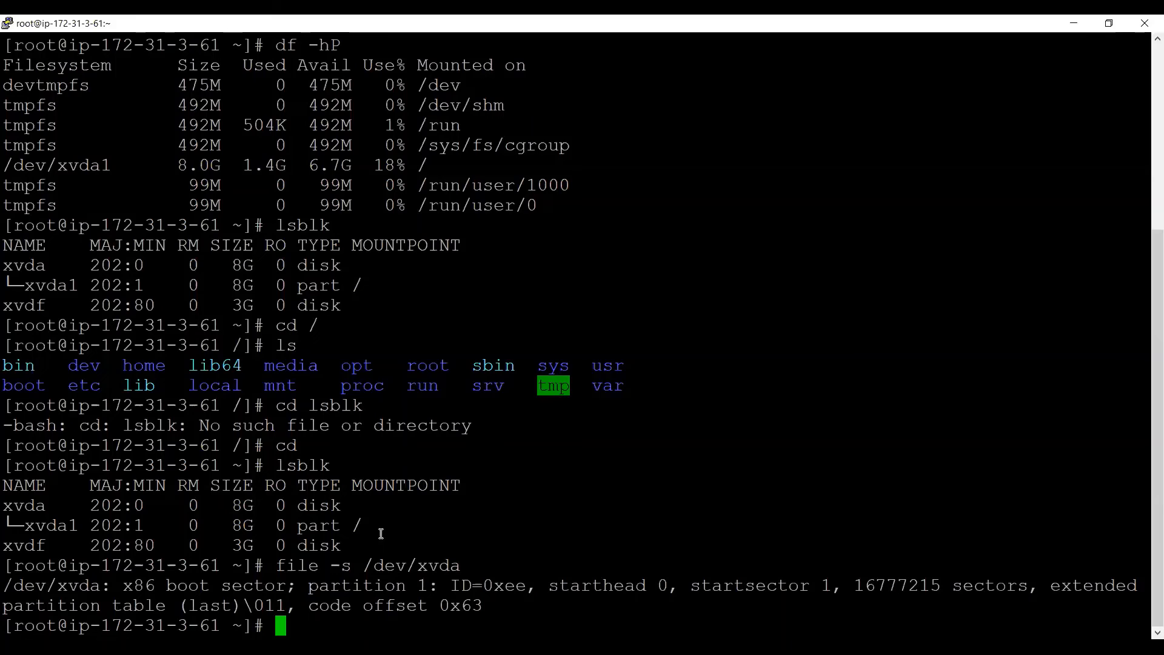
Rerun the check on /dev/xvdf and confirm it reports only data
{"action": "key", "text": "Up"}
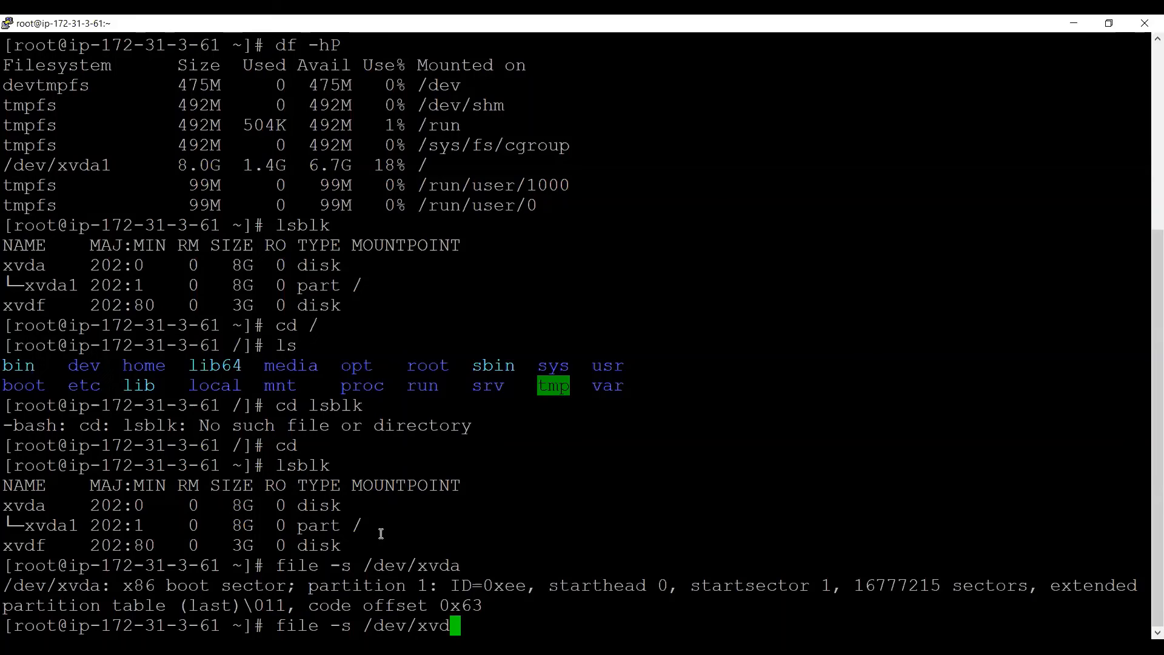
{"action": "key", "text": "BackSpace"}
{"action": "type", "text": "f"}
{"action": "key", "text": "Return"}
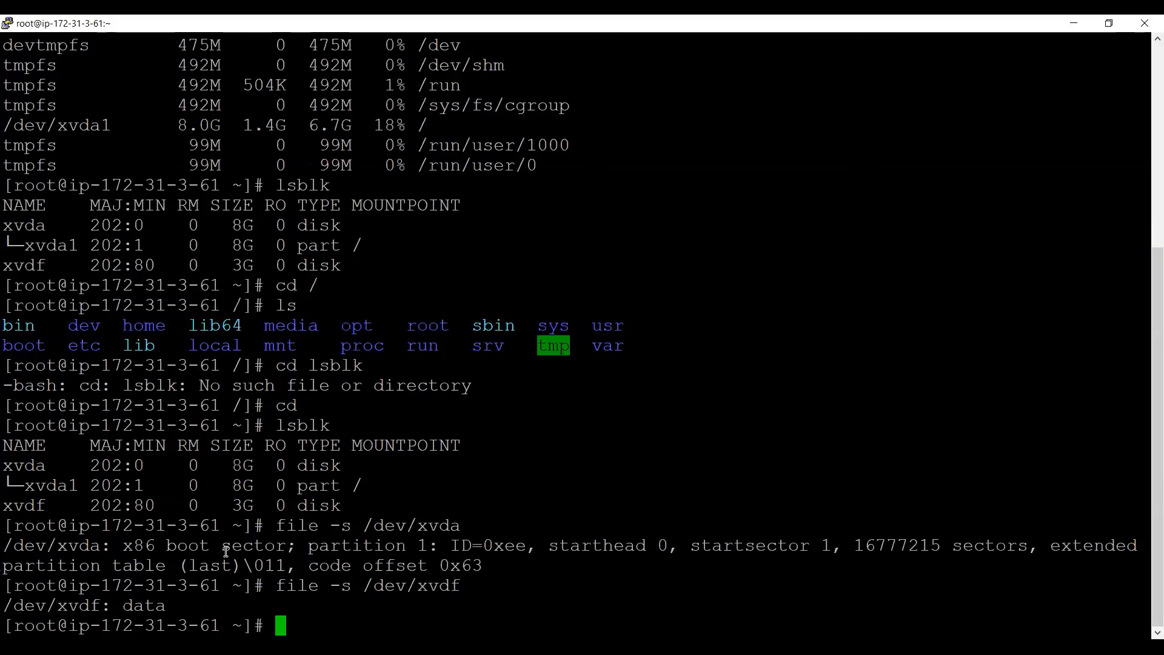
{"action": "left_click_drag", "start_coordinate": [101, 605], "coordinate": [32, 513]}
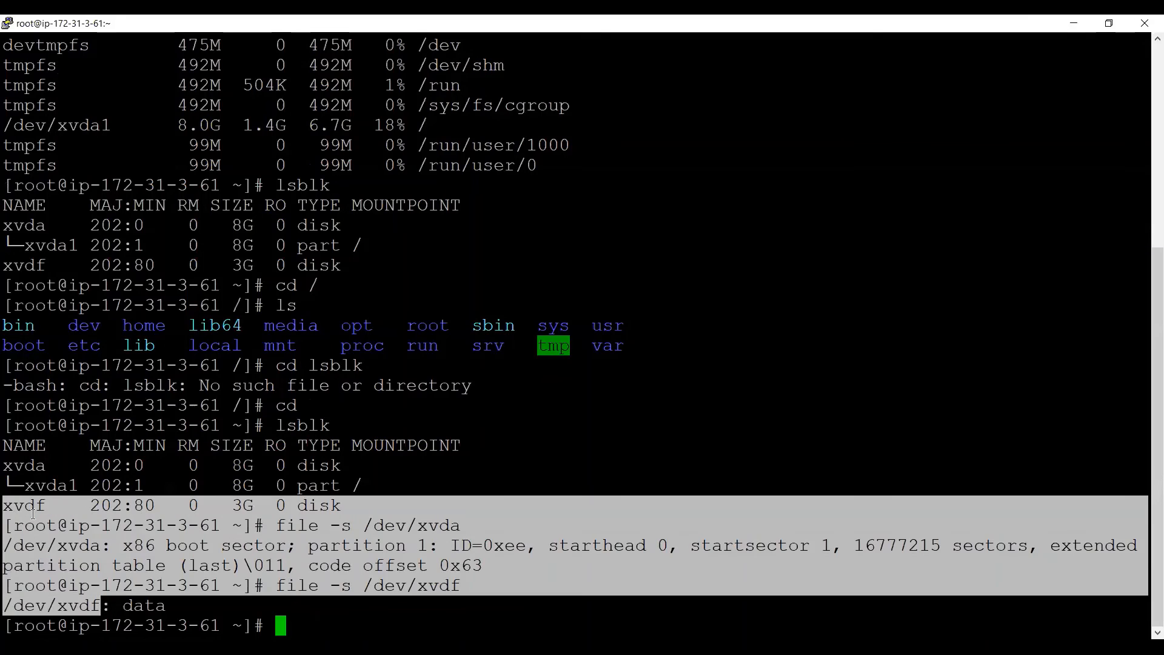
{"action": "left_click", "coordinate": [33, 510]}
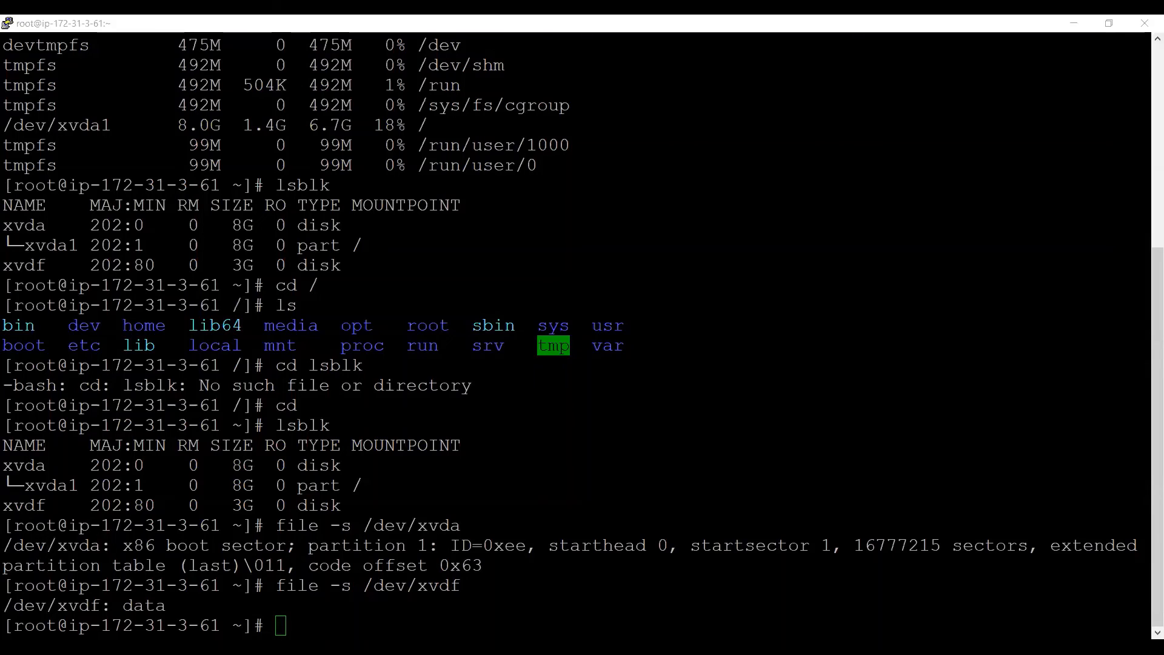
Format /dev/xvdf with mkfs -t ext4
{"action": "left_click", "coordinate": [544, 310]}
{"action": "key", "text": "Return"}
{"action": "key", "text": "Return"}
{"action": "key", "text": "Return"}
{"action": "key", "text": "Return"}
{"action": "type", "text": "mkfs"}
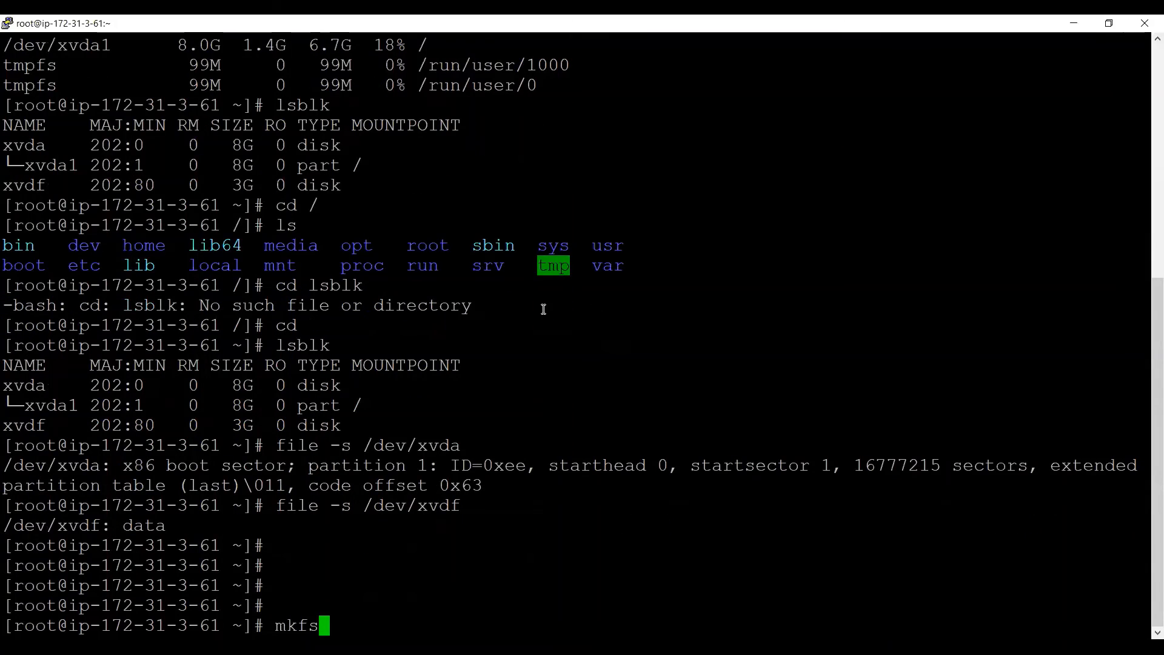
{"action": "type", "text": " -t ex"}
{"action": "type", "text": "t4"}
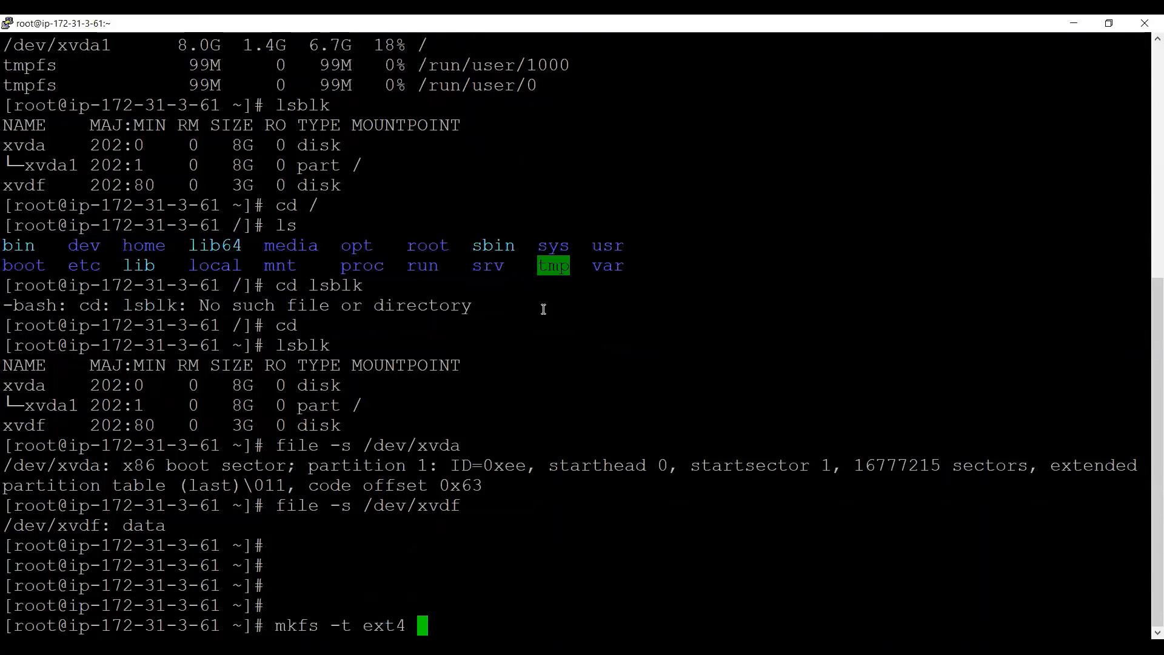
{"action": "type", "text": " /dev/xv"}
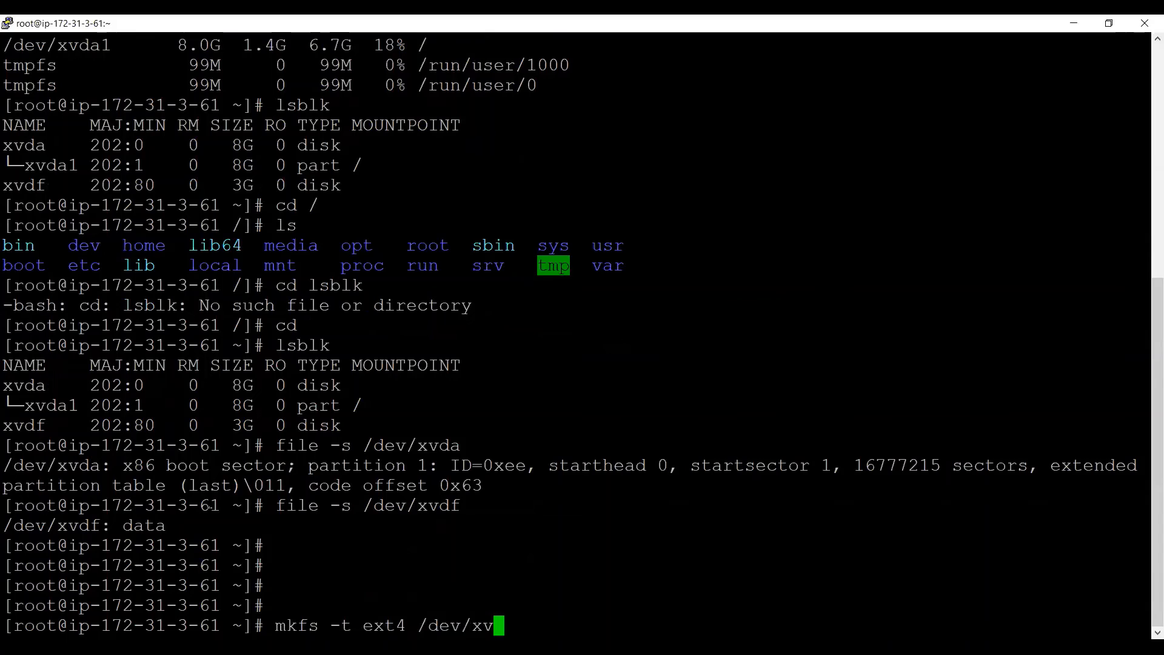
{"action": "type", "text": "df"}
{"action": "double_click", "coordinate": [443, 624]}
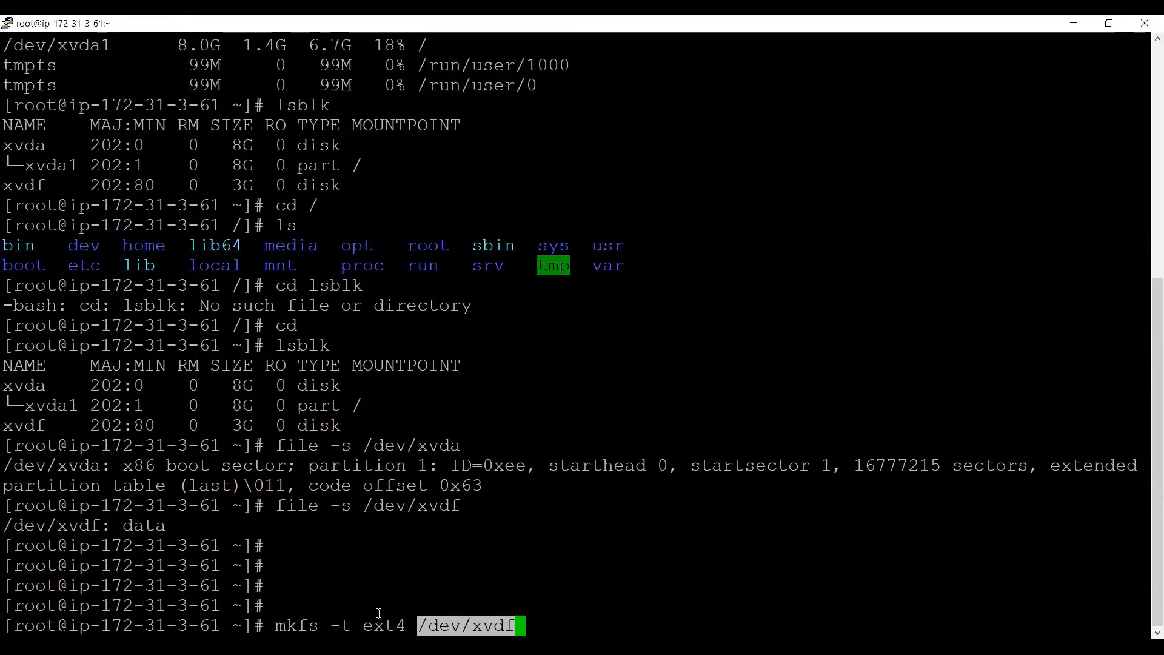
{"action": "double_click", "coordinate": [452, 624]}
{"action": "left_click", "coordinate": [452, 623]}
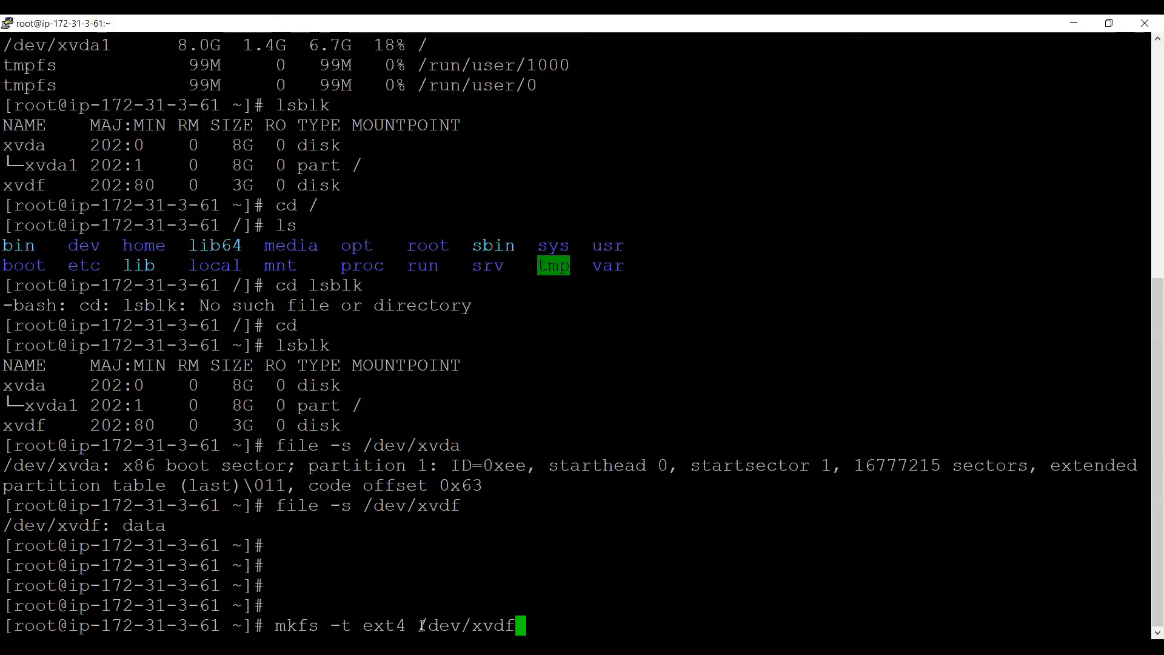
{"action": "left_click_drag", "start_coordinate": [423, 625], "coordinate": [516, 626]}
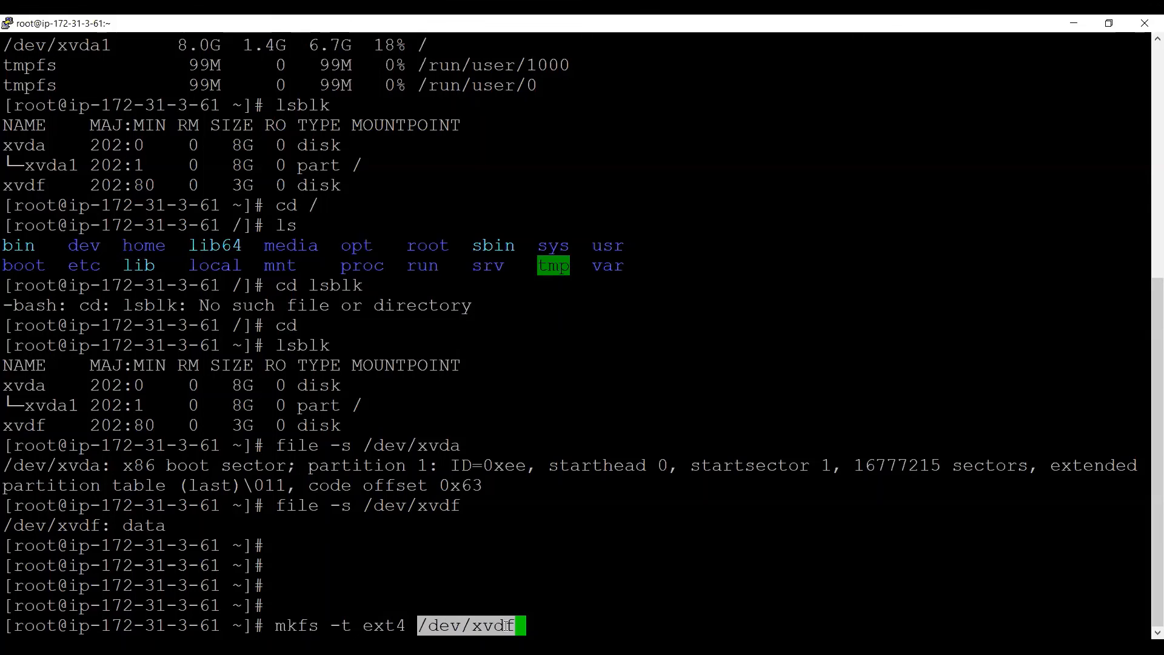
{"action": "left_click", "coordinate": [488, 572]}
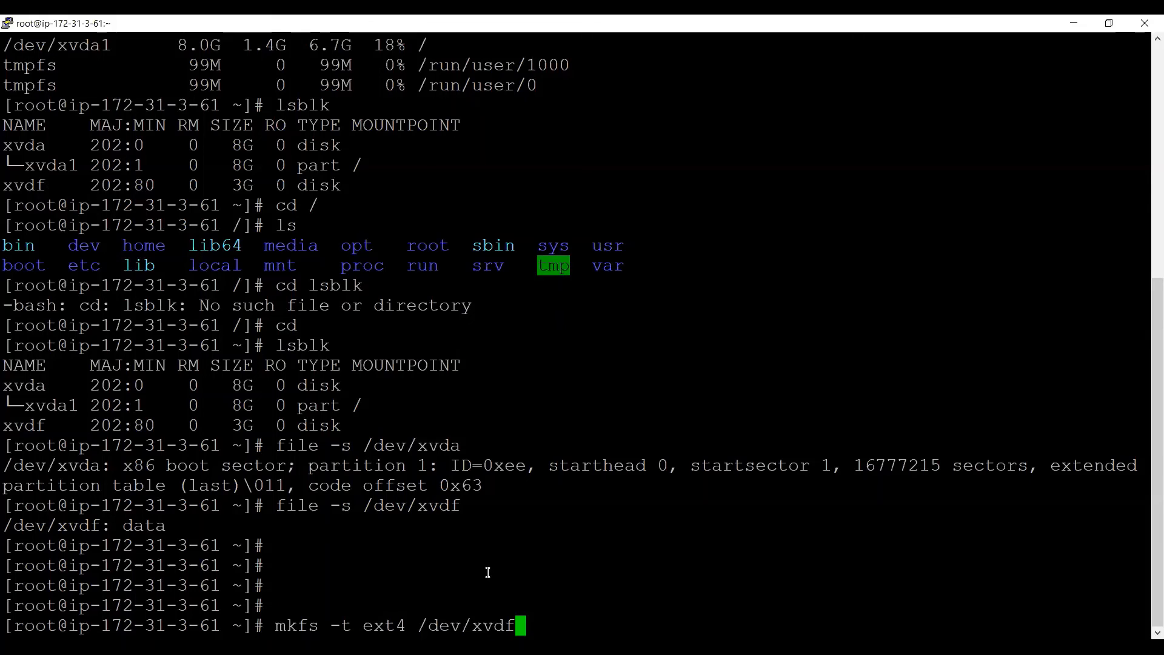
{"action": "key", "text": "Return"}
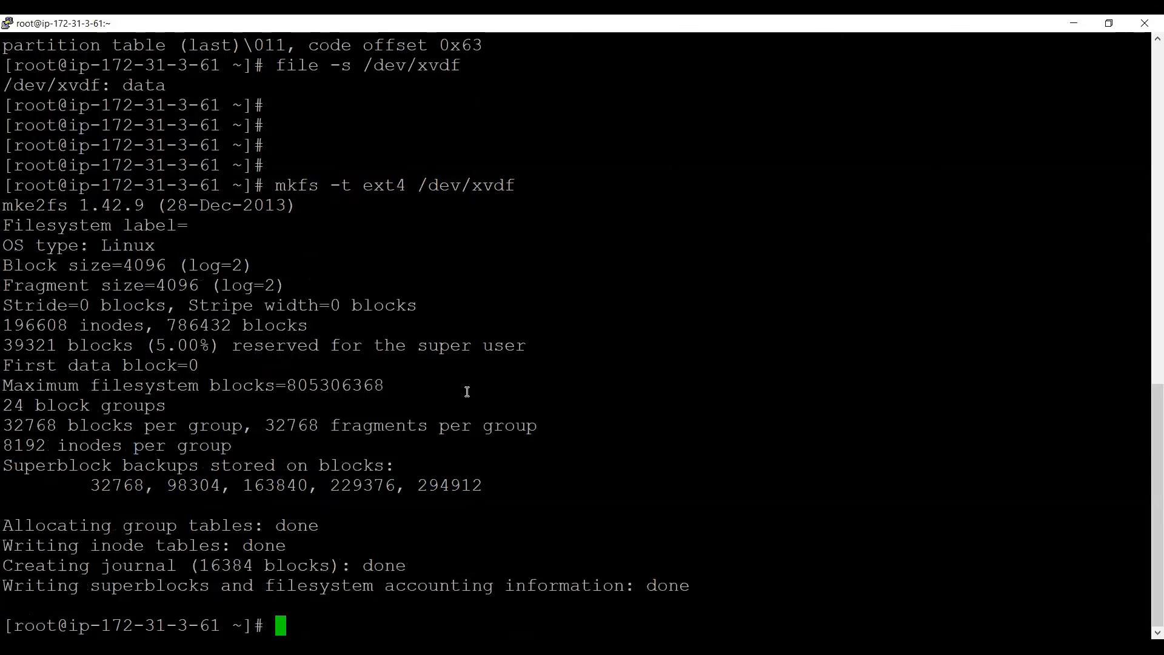
Run lsblk again and highlight the xvdf 3G disk row
{"action": "type", "text": "lsblk"}
{"action": "key", "text": "Return"}
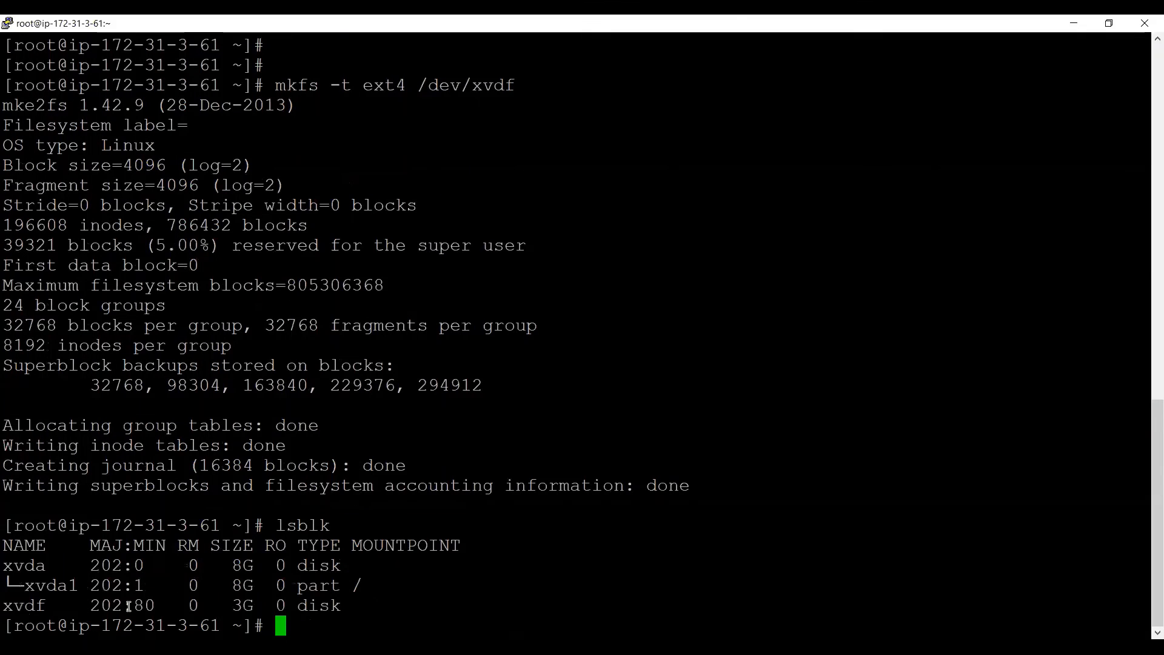
{"action": "key", "text": "alt+Tab"}
{"action": "left_click", "coordinate": [6, 609]}
{"action": "triple_click", "coordinate": [26, 600]}
{"action": "left_click", "coordinate": [220, 594]}
{"action": "key", "text": "alt+Tab"}
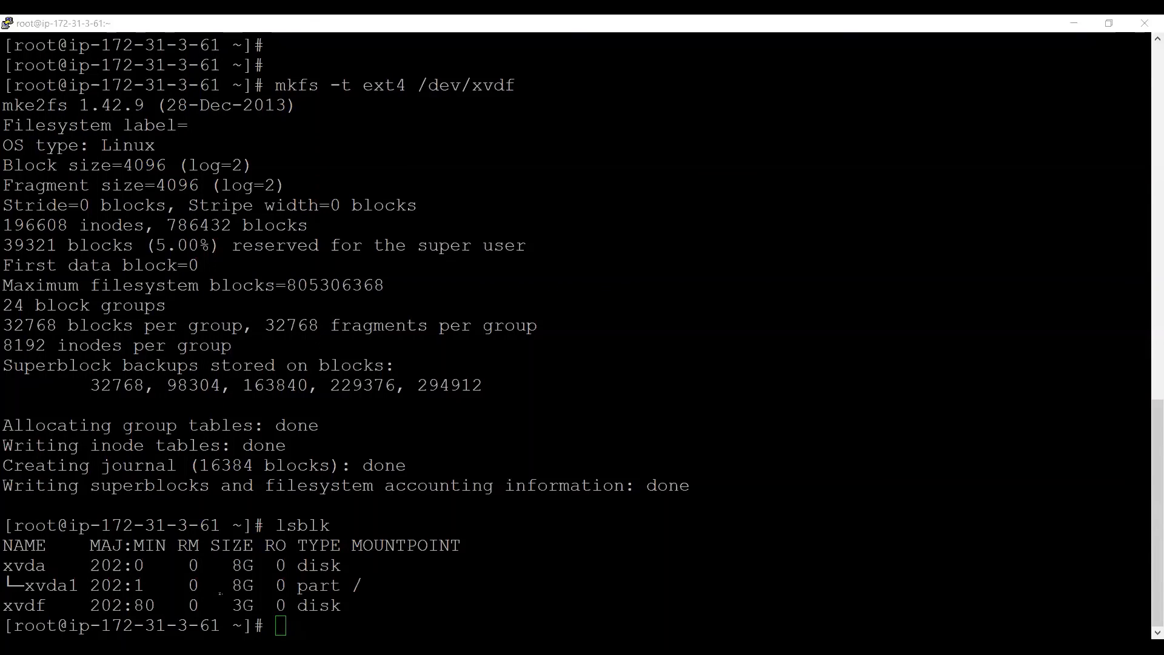
Create the /app directory with mkdir /app
{"action": "key", "text": "alt+Tab"}
{"action": "type", "text": "mkdir "}
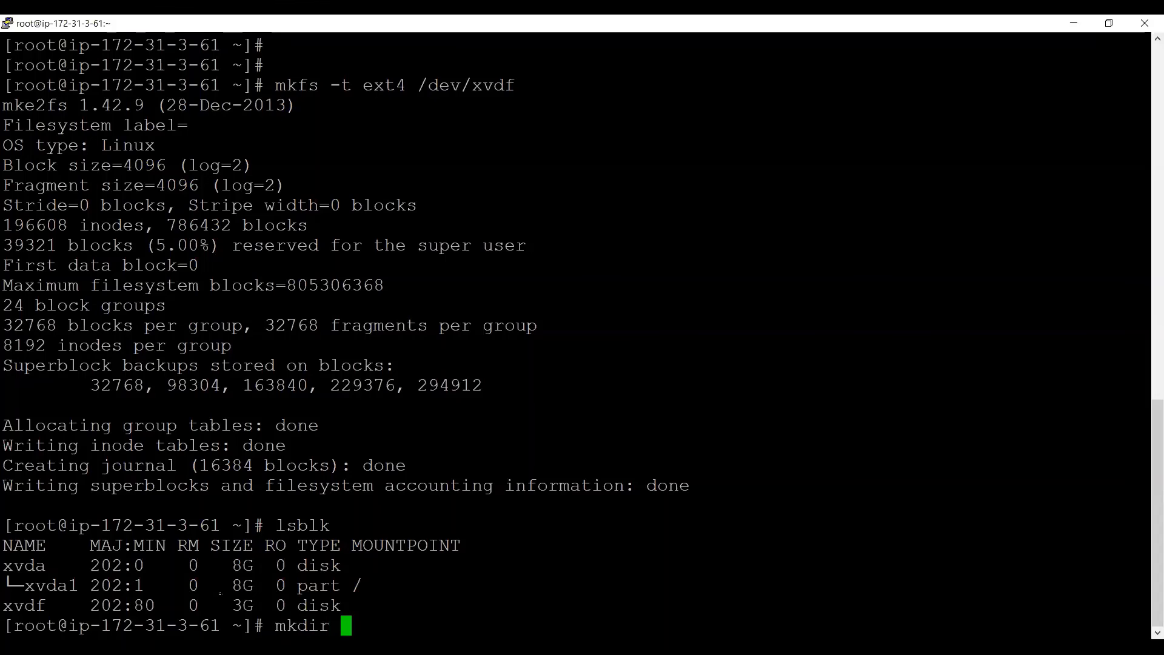
{"action": "type", "text": "/app"}
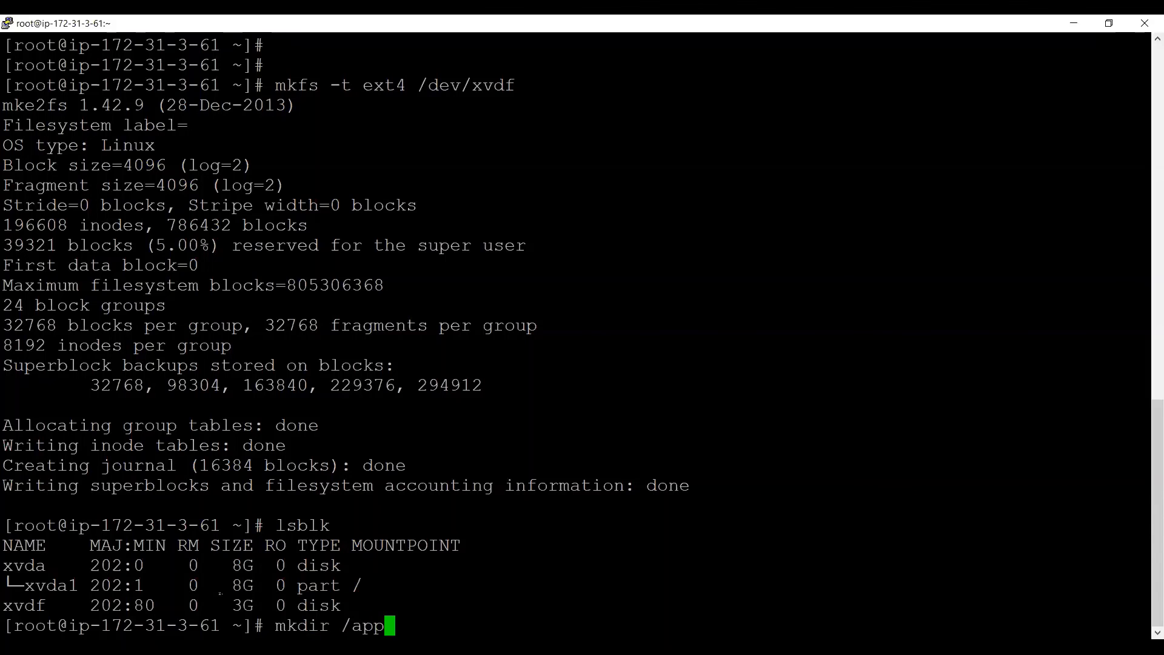
{"action": "key", "text": "Return"}
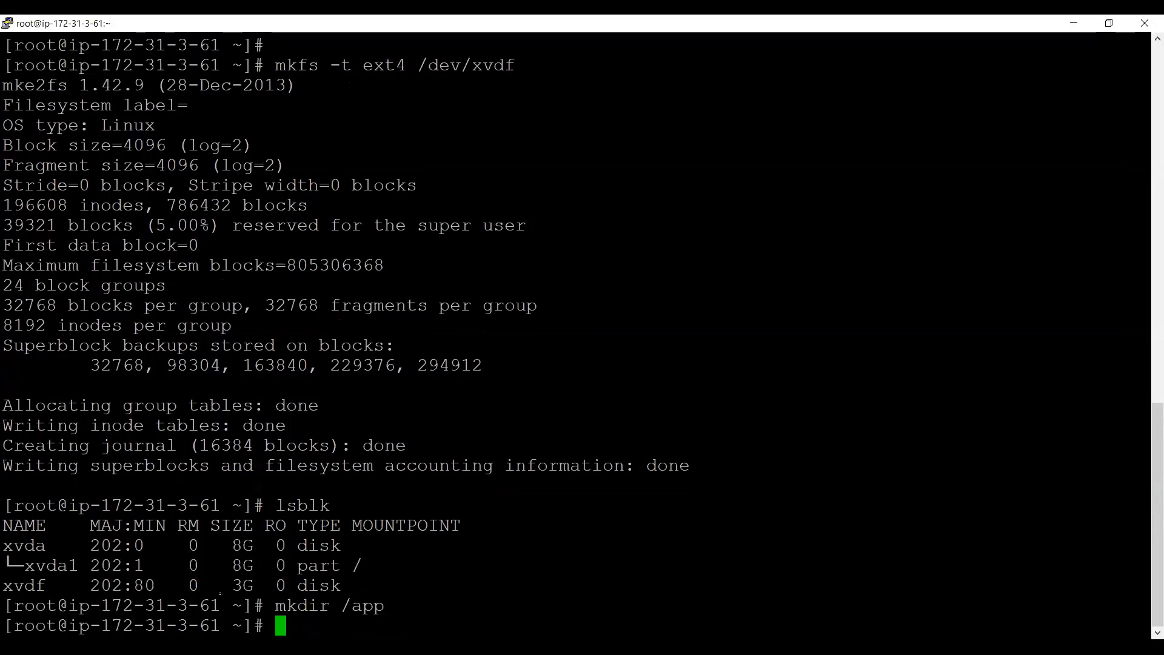
{"action": "left_click_drag", "start_coordinate": [341, 606], "coordinate": [374, 605]}
{"action": "double_click", "coordinate": [352, 588]}
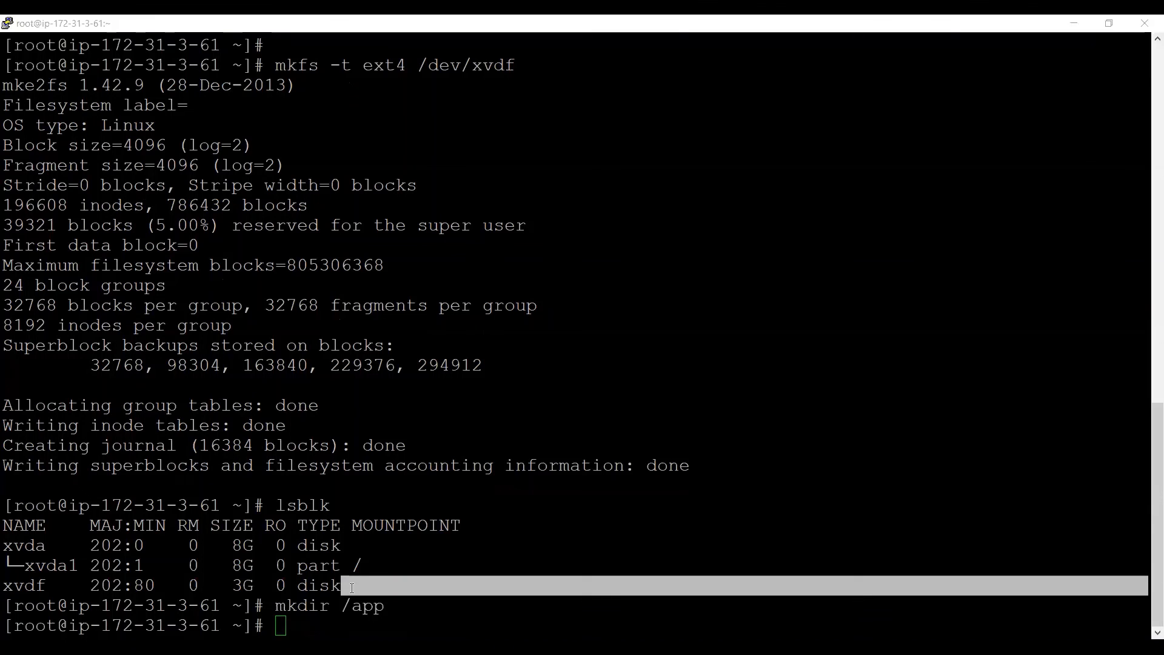
Mount /dev/xvdf on /app
{"action": "type", "text": "mount"}
{"action": "key", "text": "alt+Tab"}
{"action": "type", "text": "/"}
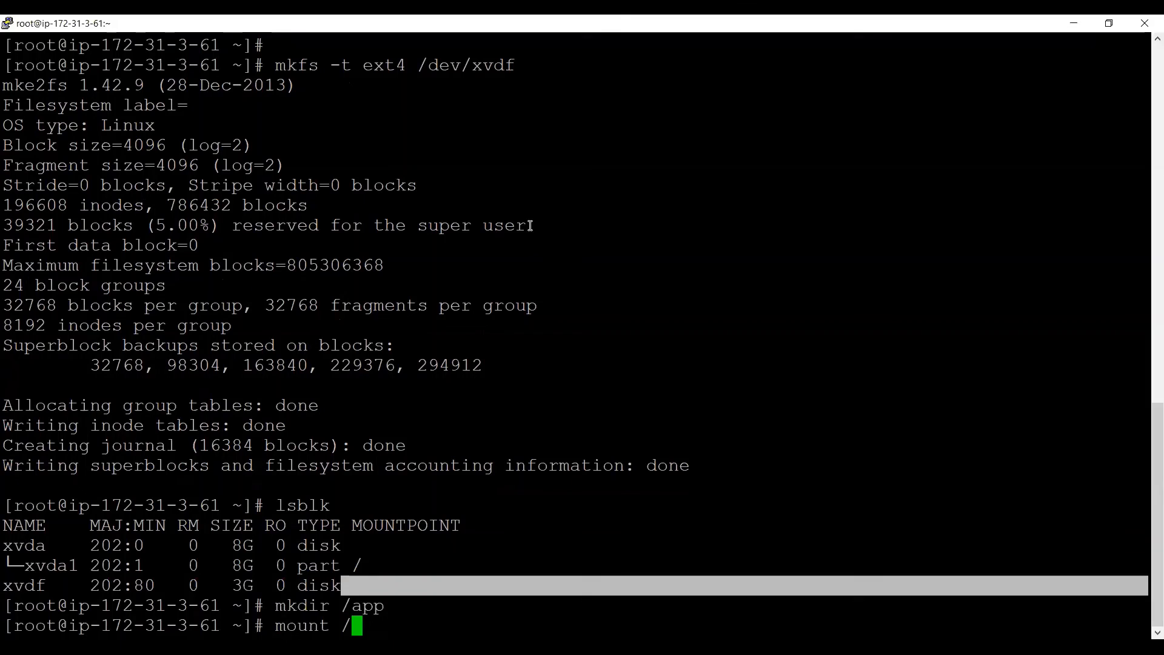
{"action": "type", "text": "dev/x"}
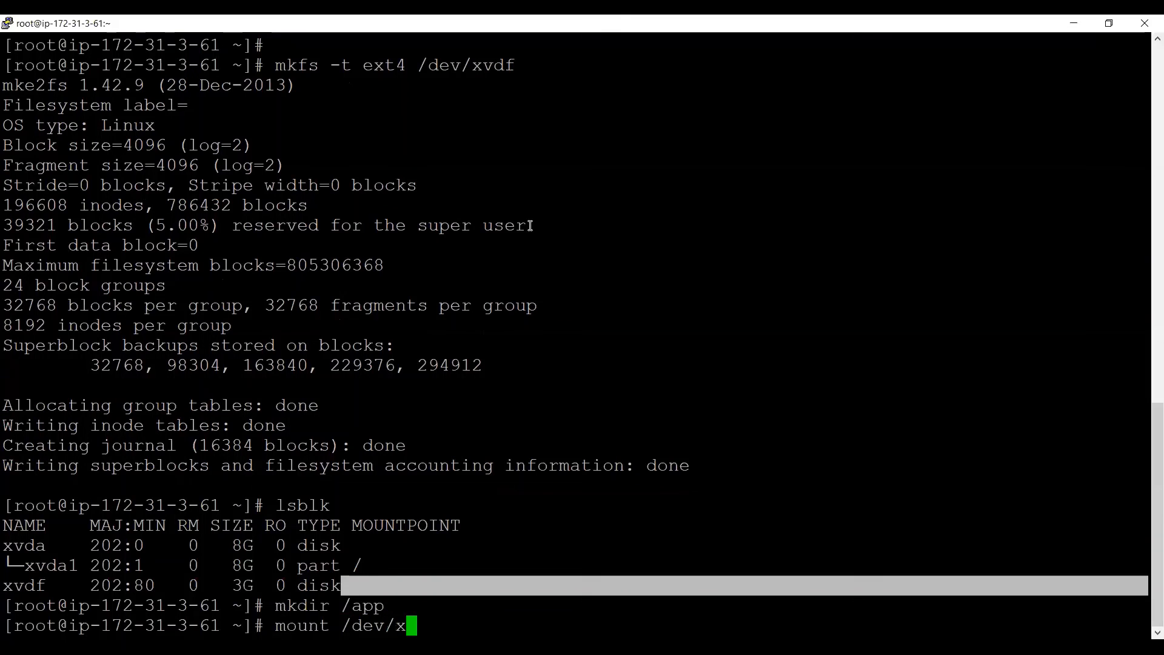
{"action": "type", "text": "vdf"}
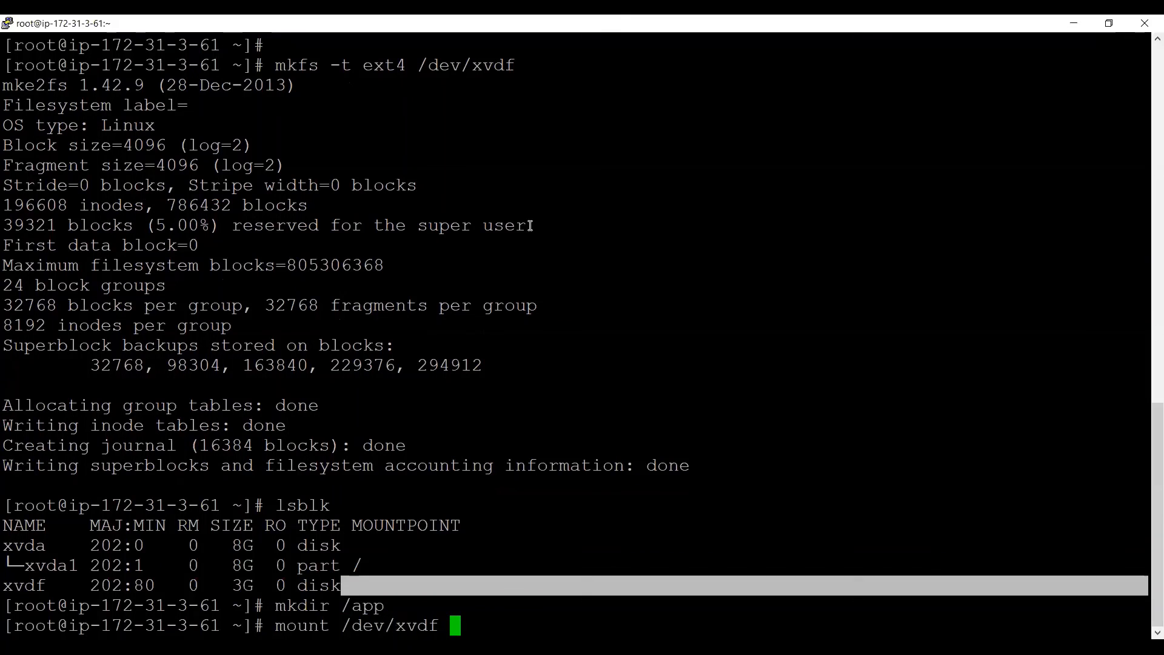
{"action": "double_click", "coordinate": [389, 626]}
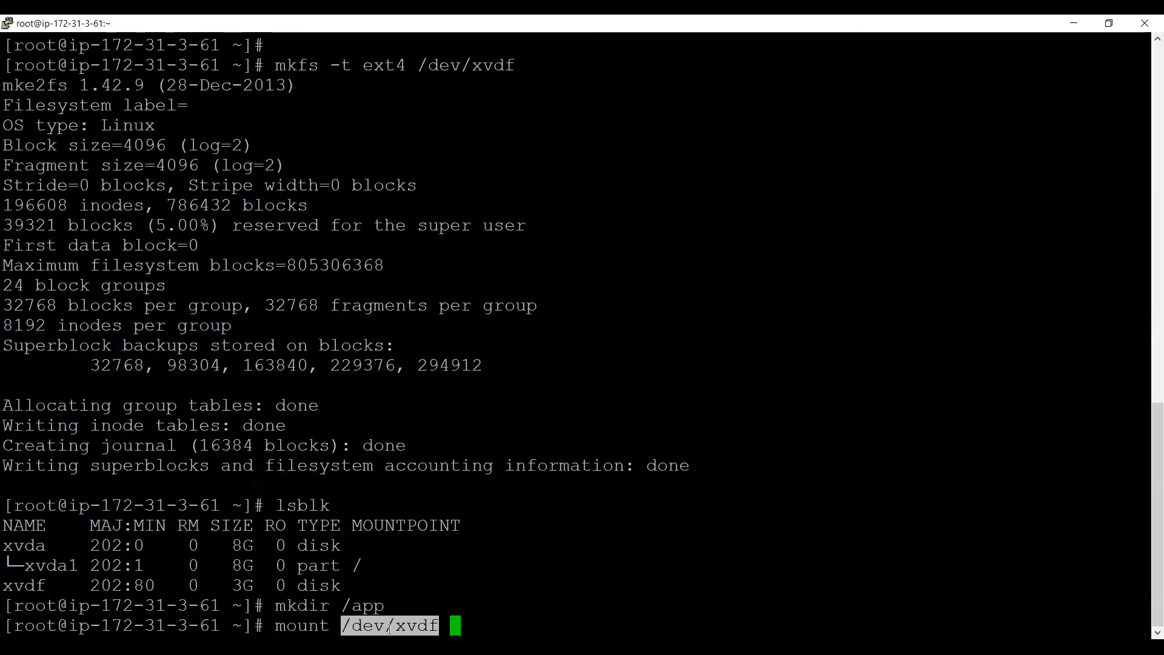
{"action": "type", "text": "/app"}
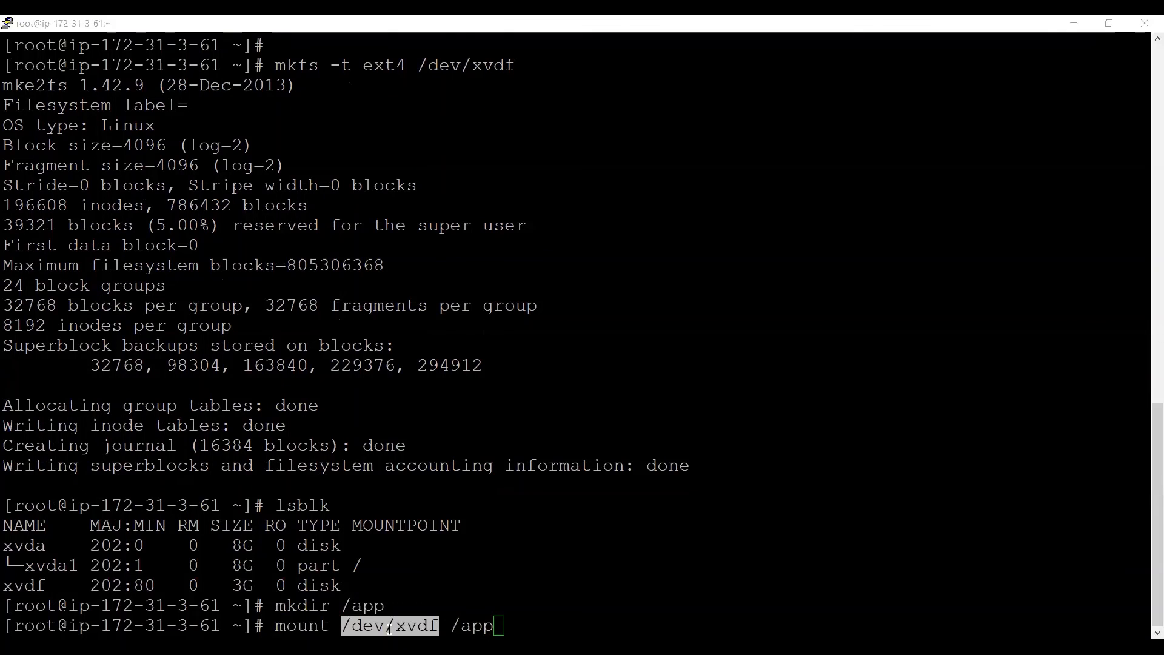
{"action": "left_click", "coordinate": [462, 592]}
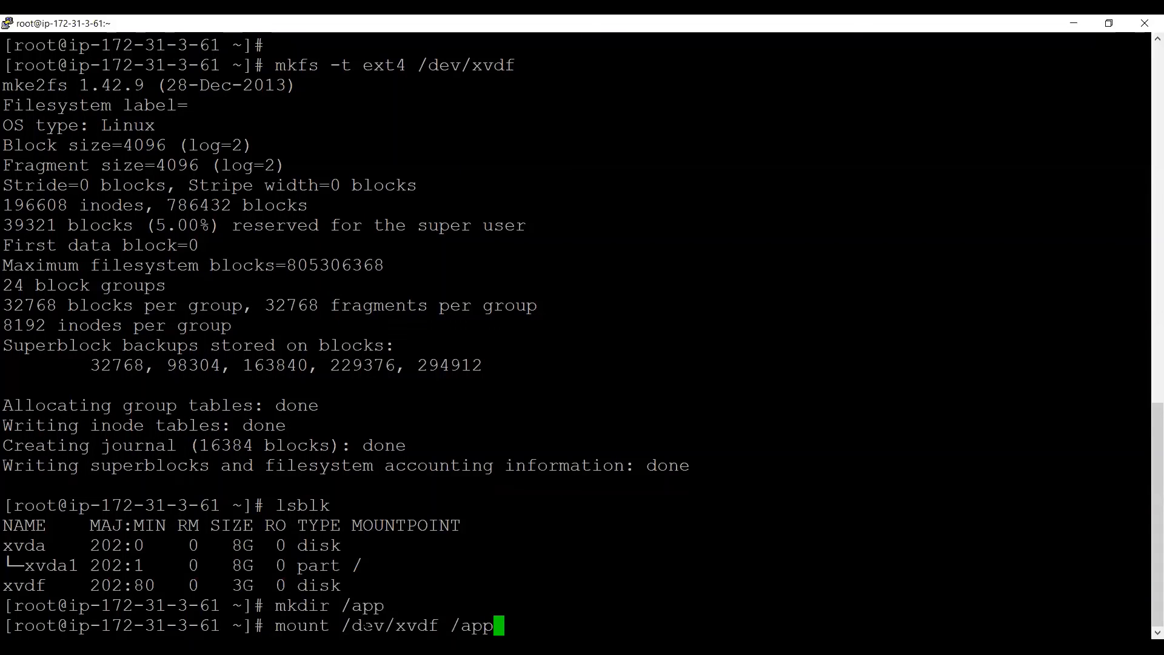
{"action": "key", "text": "Return"}
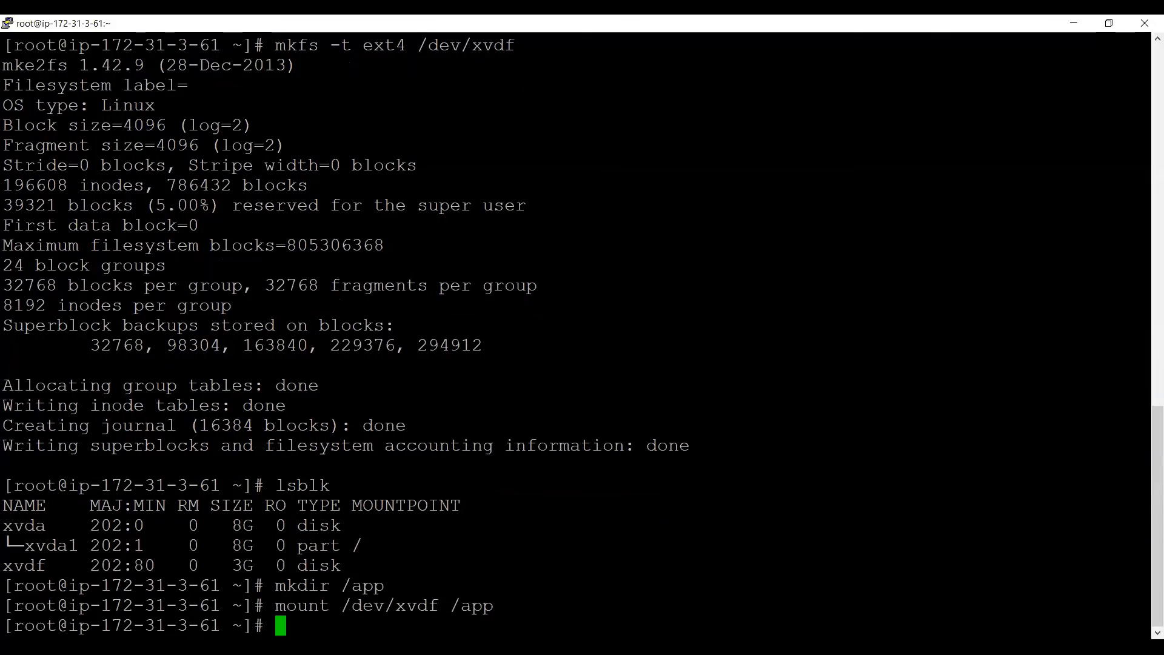
Run lsblk and confirm the 3G xvdf disk is mounted at /app
{"action": "type", "text": "lsblk"}
{"action": "key", "text": "Return"}
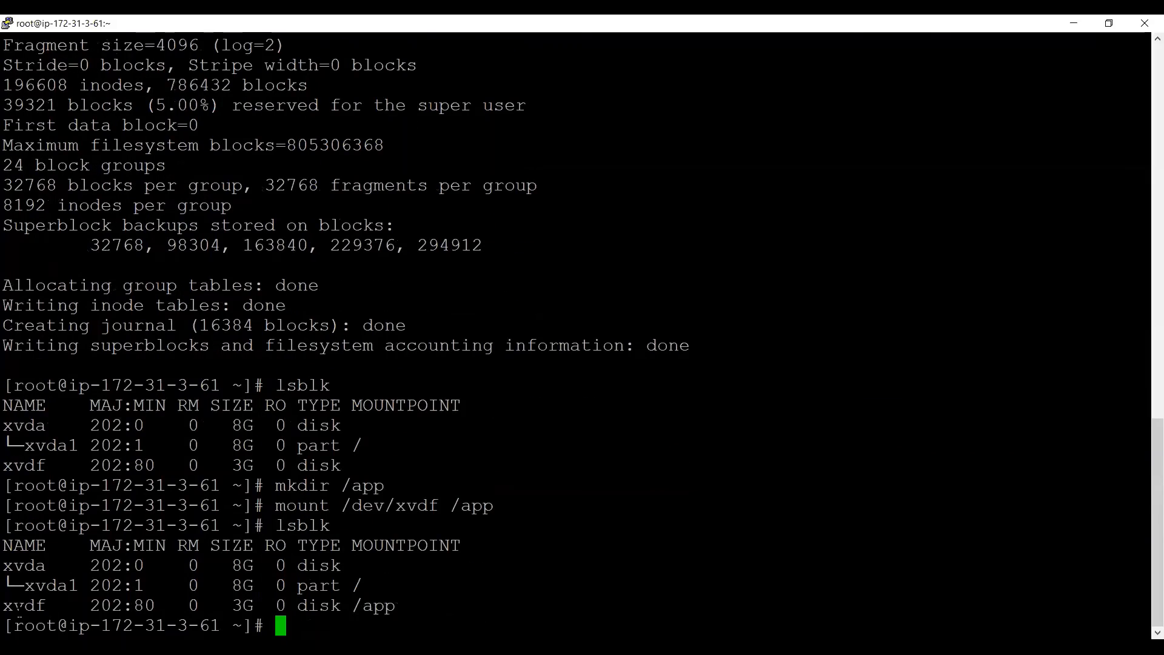
{"action": "double_click", "coordinate": [25, 607]}
{"action": "double_click", "coordinate": [374, 607]}
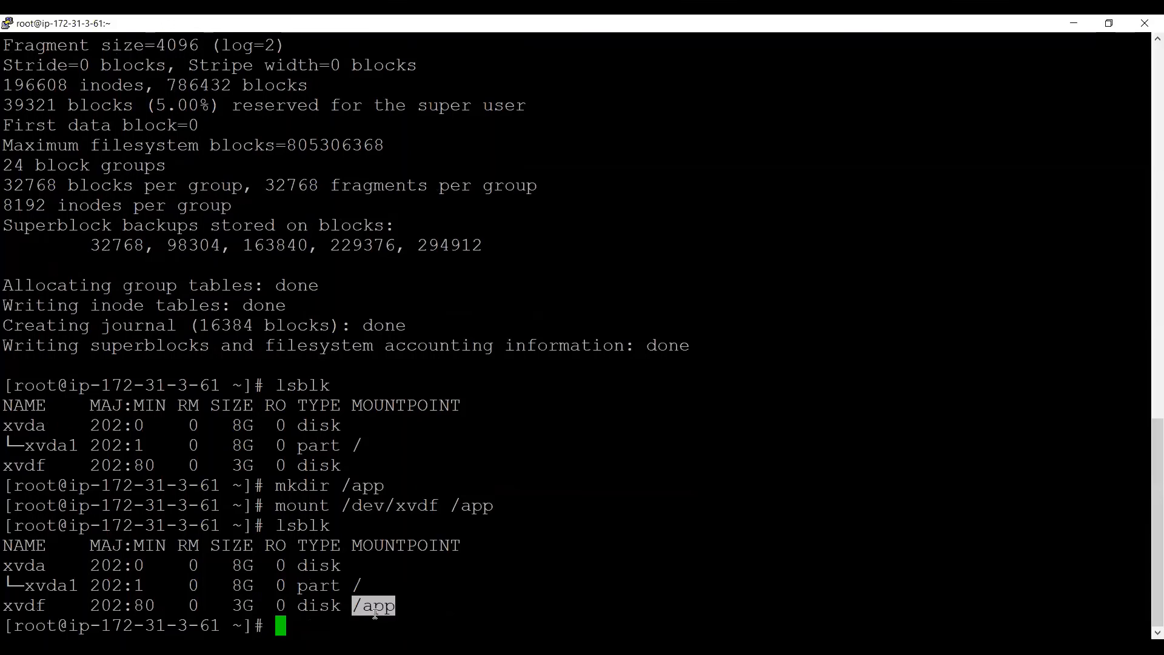
{"action": "left_click_drag", "start_coordinate": [235, 602], "coordinate": [249, 604]}
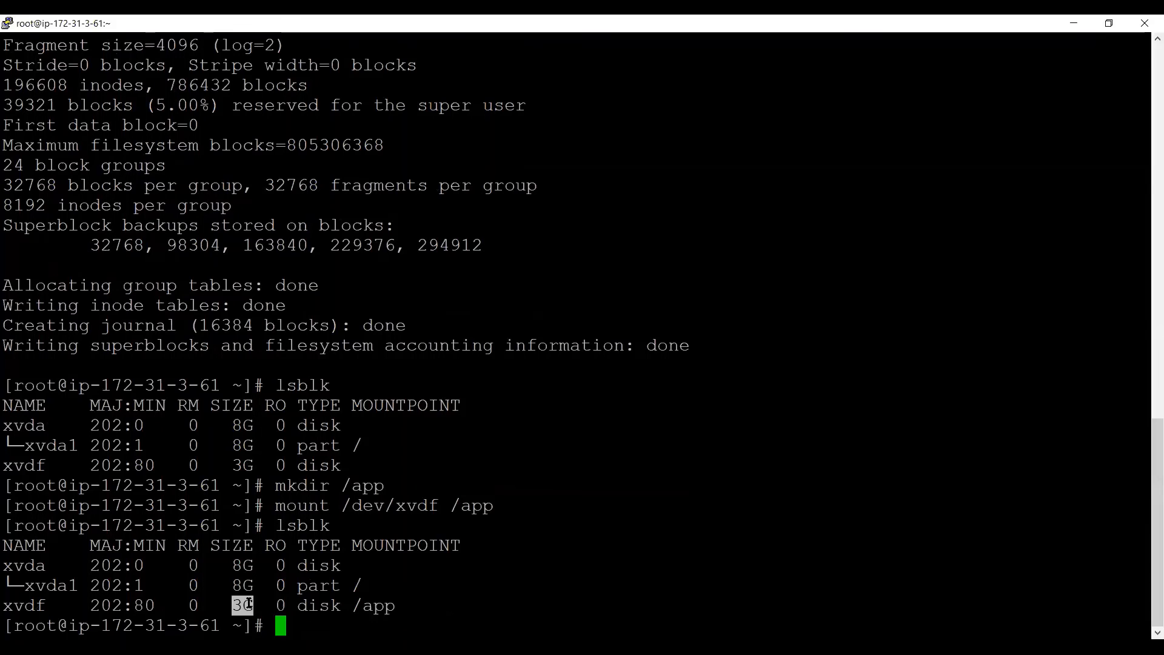
List /app to find lost+found, then check df -hP and df -hP /app
{"action": "type", "text": "cd /app/"}
{"action": "key", "text": "Return"}
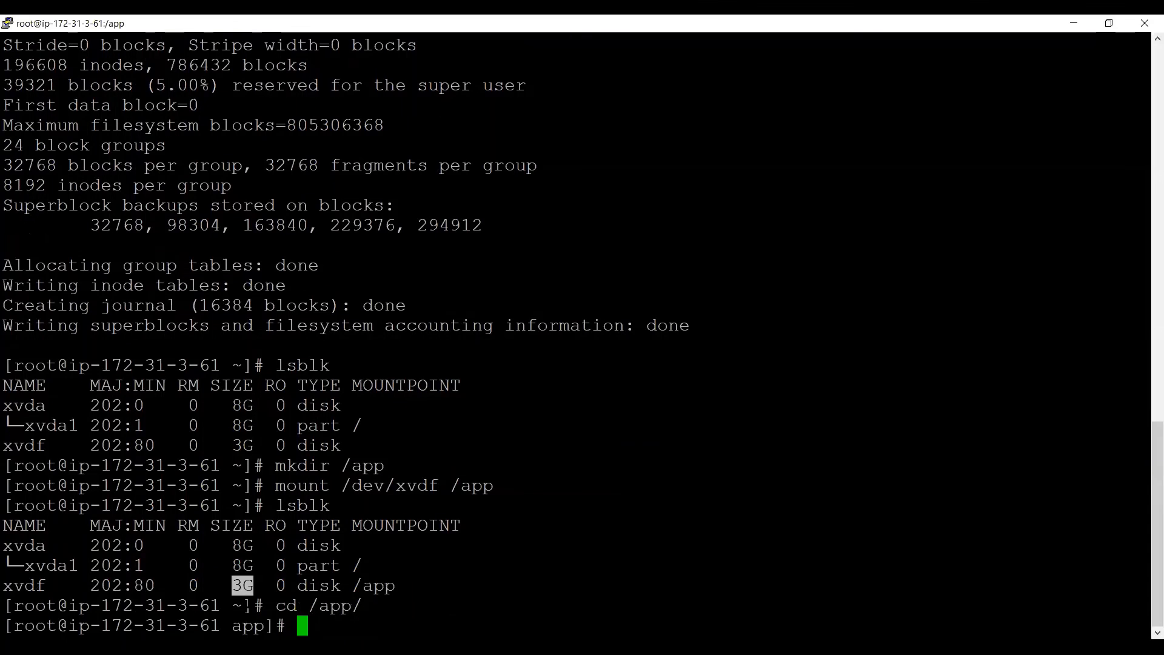
{"action": "type", "text": "ls"}
{"action": "key", "text": "Return"}
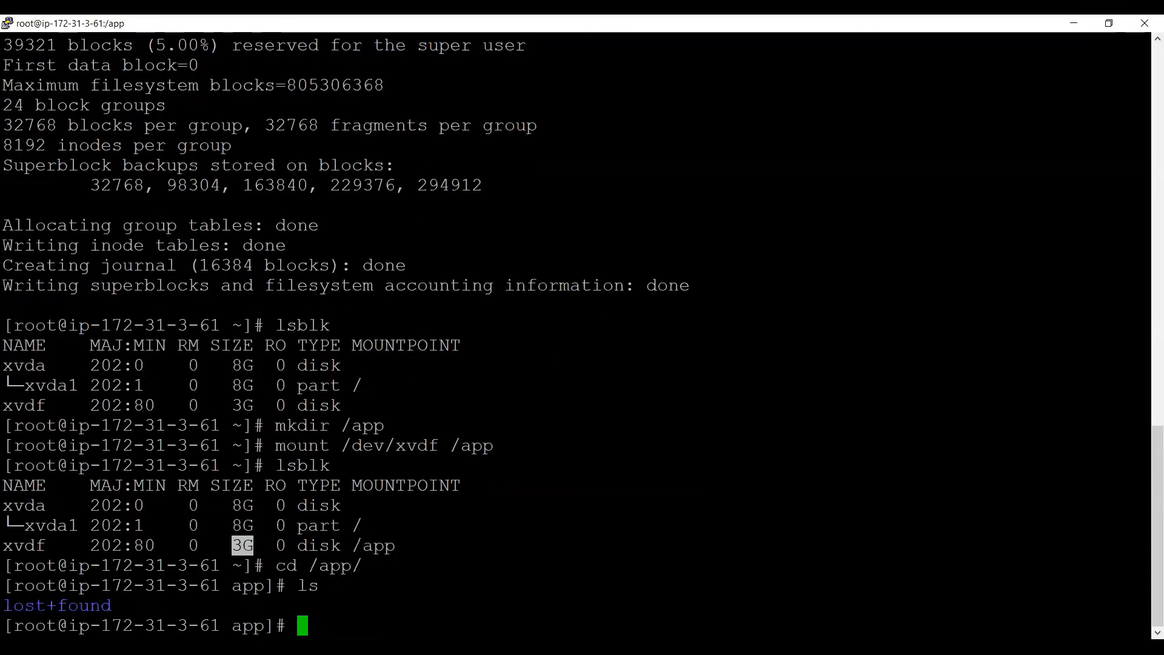
{"action": "type", "text": "df -hP"}
{"action": "key", "text": "Return"}
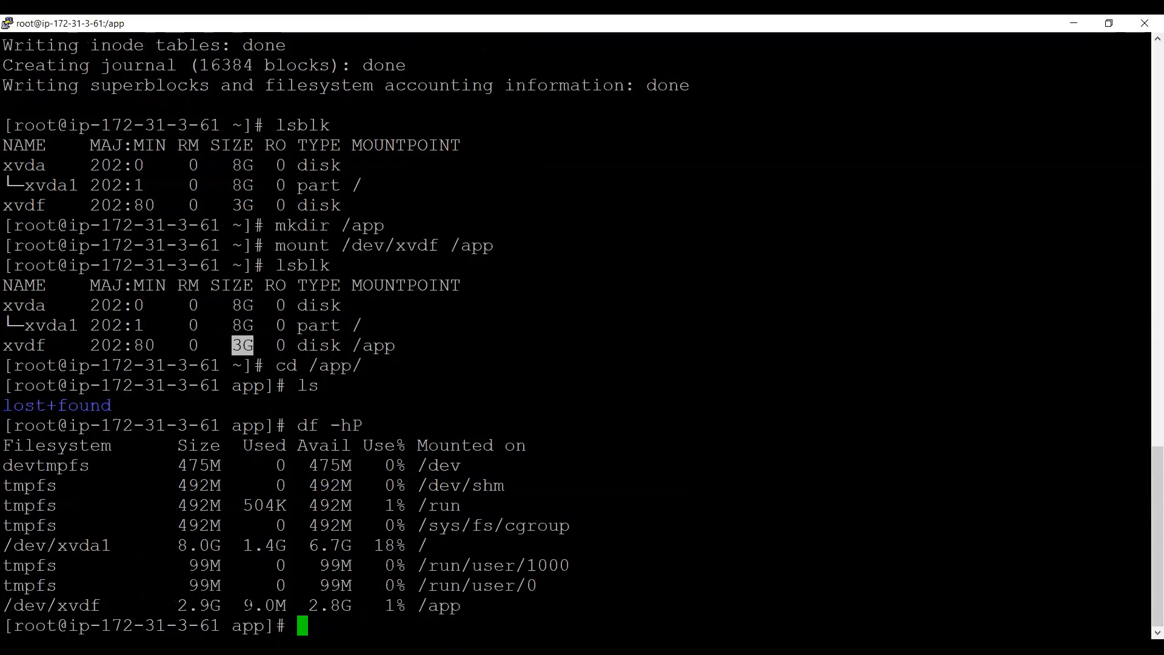
{"action": "type", "text": "df -hP /app"}
{"action": "key", "text": "Return"}
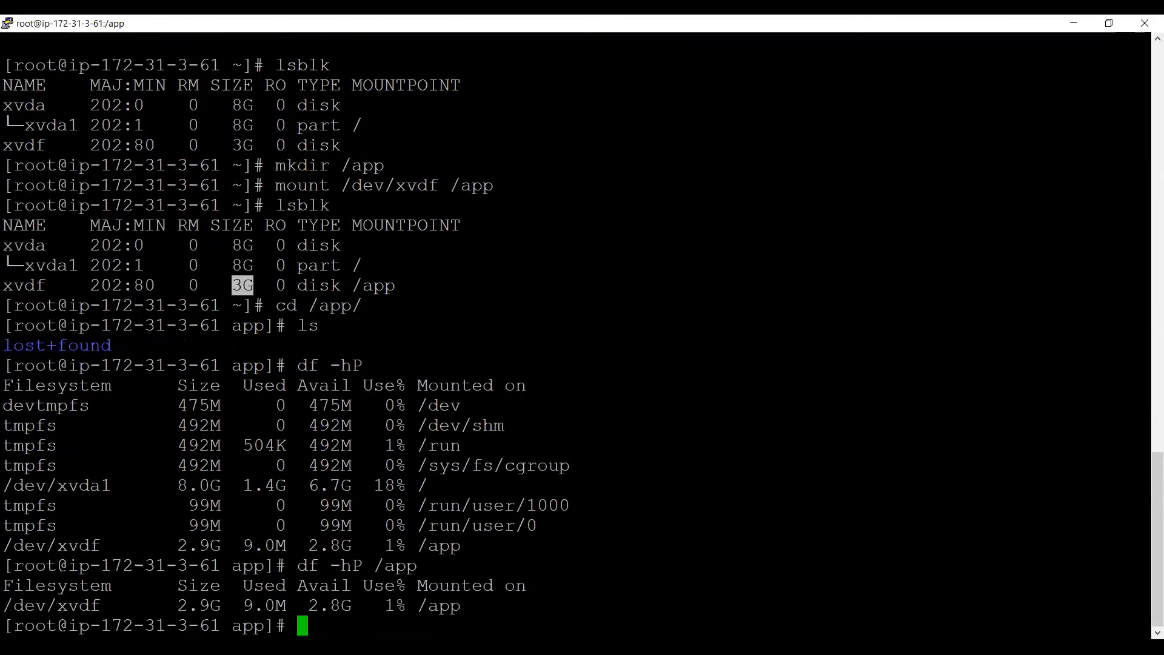